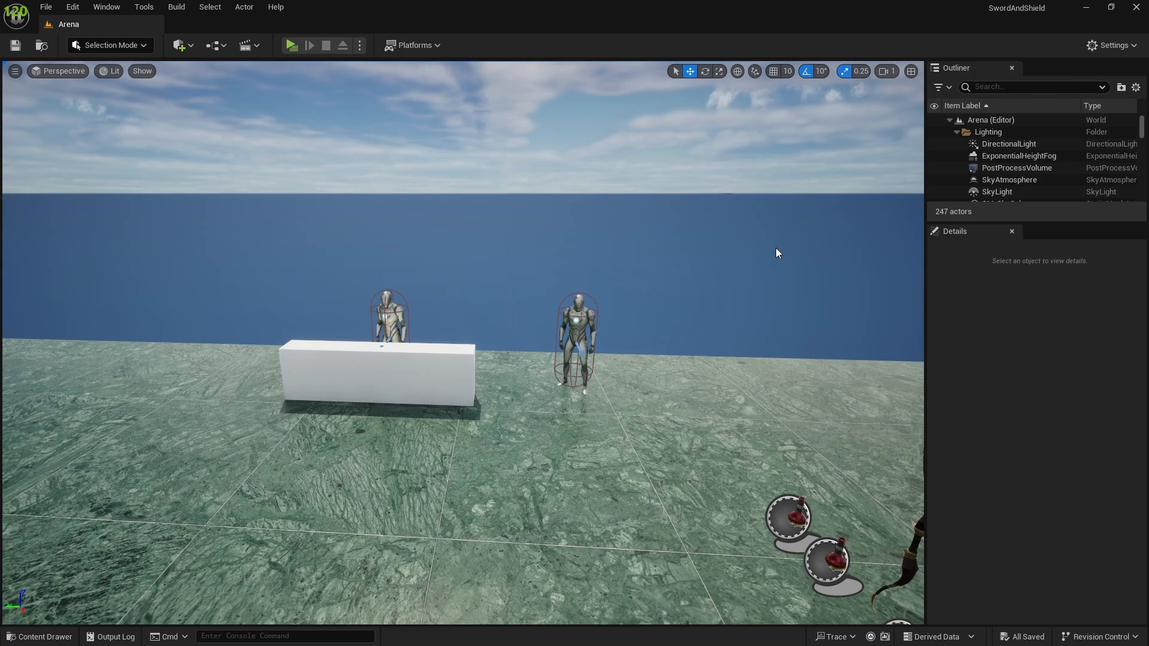
# Switch to the browser and look through Sketchfab's trader search results for a suitable trader character model.
pyautogui.hotkey('alt', 'Tab')
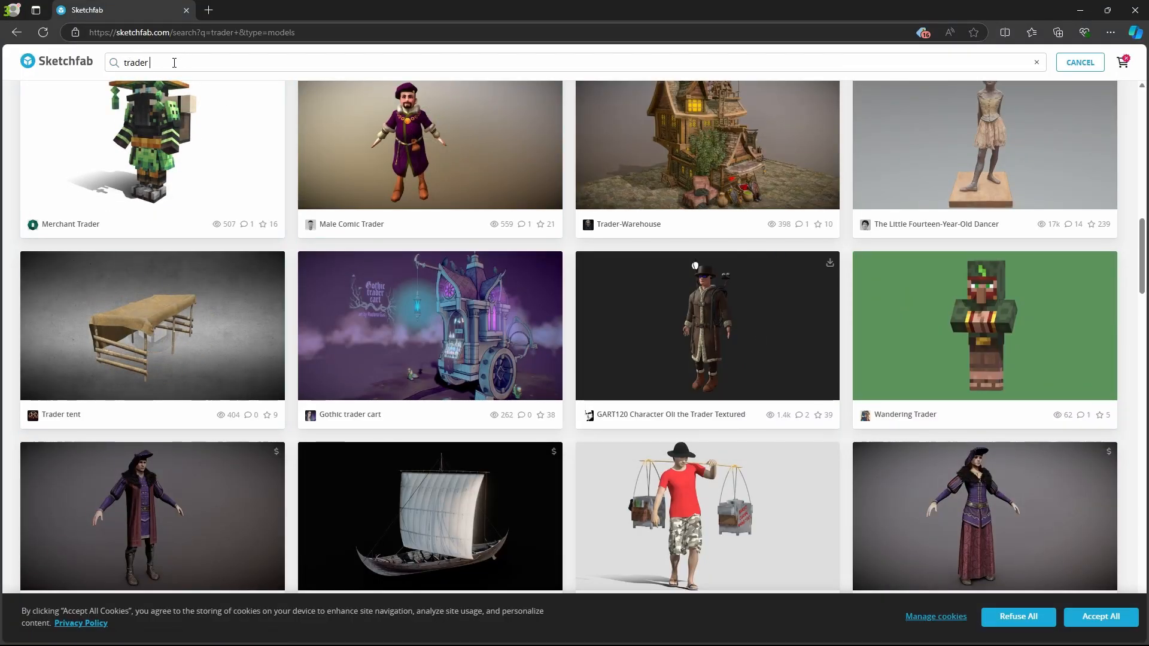
pyautogui.scroll(4, 470, 539)
pyautogui.scroll(-4, 429, 363)
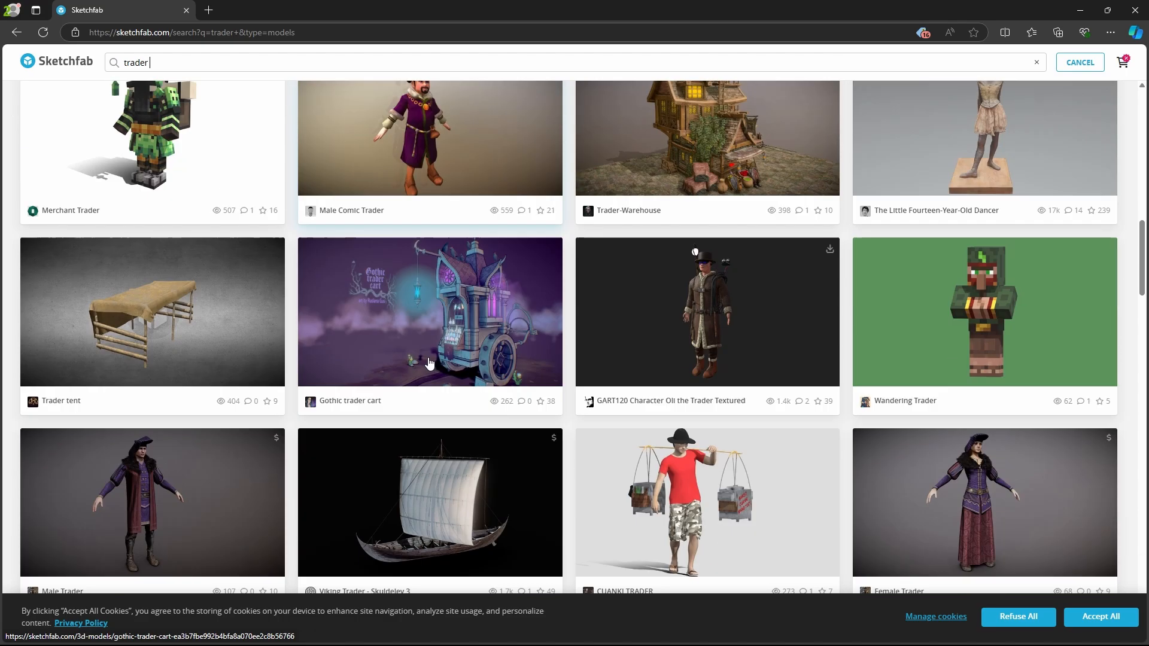
pyautogui.scroll(-3, 697, 258)
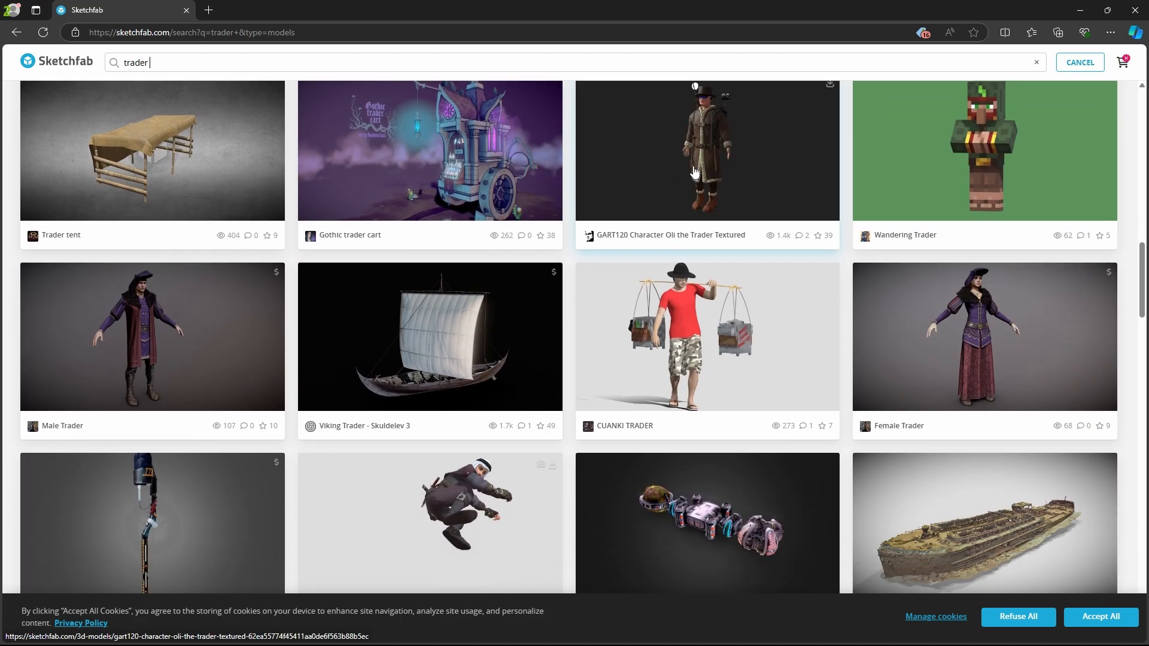
pyautogui.scroll(3, 694, 173)
pyautogui.scroll(-4, 543, 323)
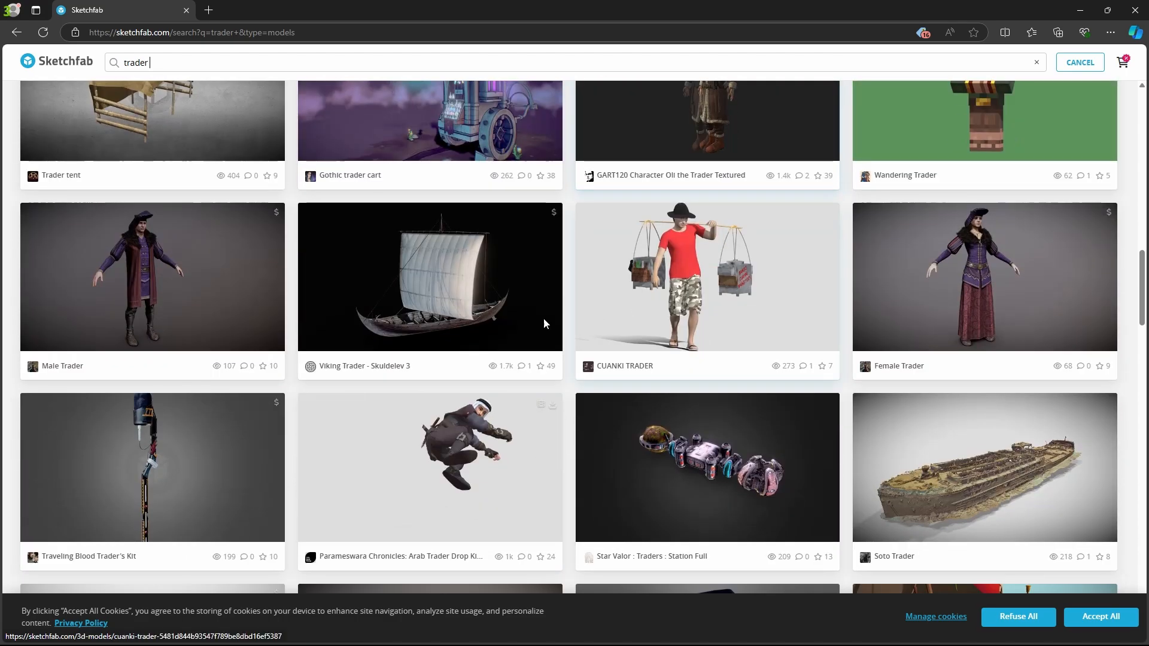
pyautogui.scroll(-3, 543, 323)
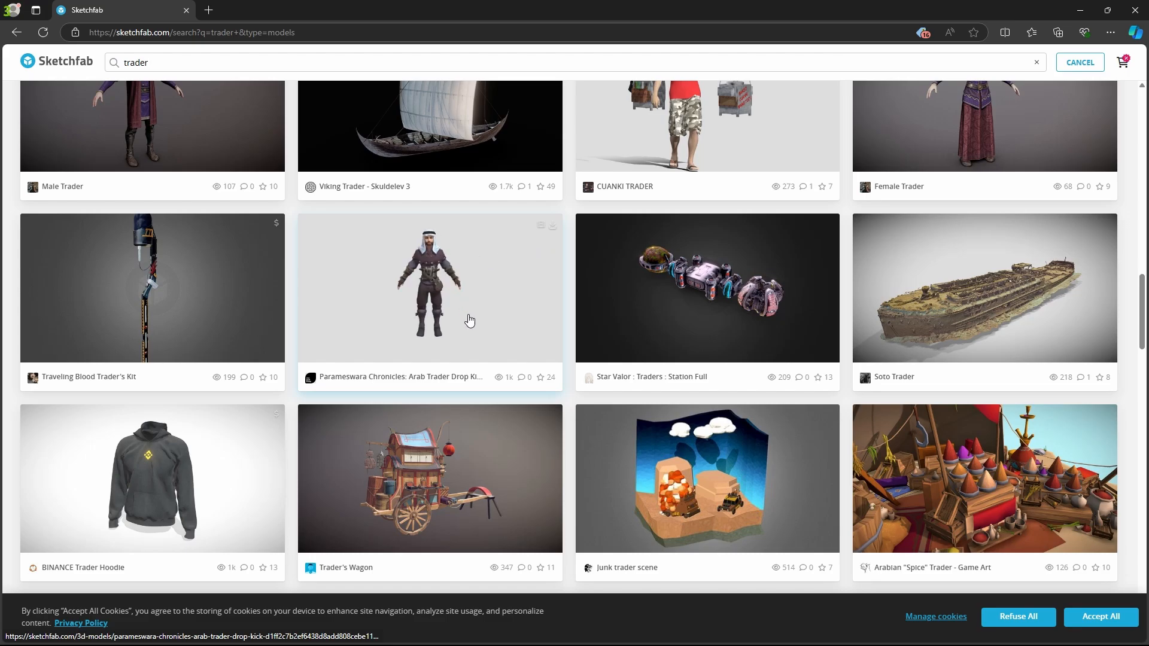
pyautogui.scroll(6, 469, 321)
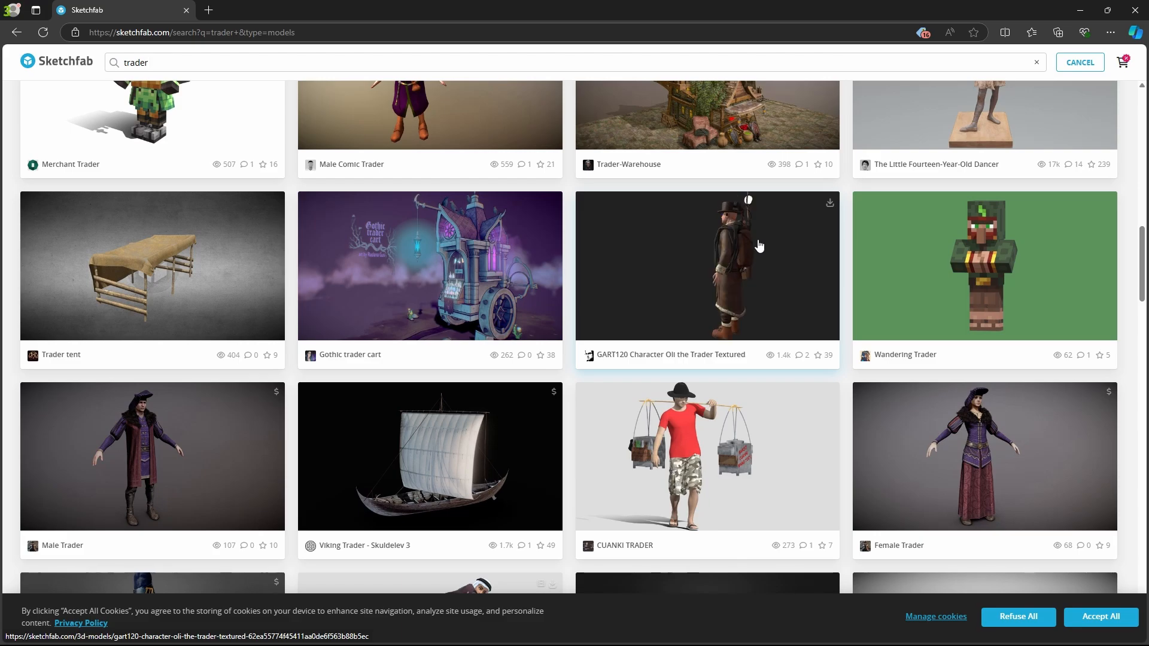
# Return to Unreal Editor, open Quixel Bridge and show its MetaHuman Presets.
pyautogui.hotkey('alt', 'Tab')
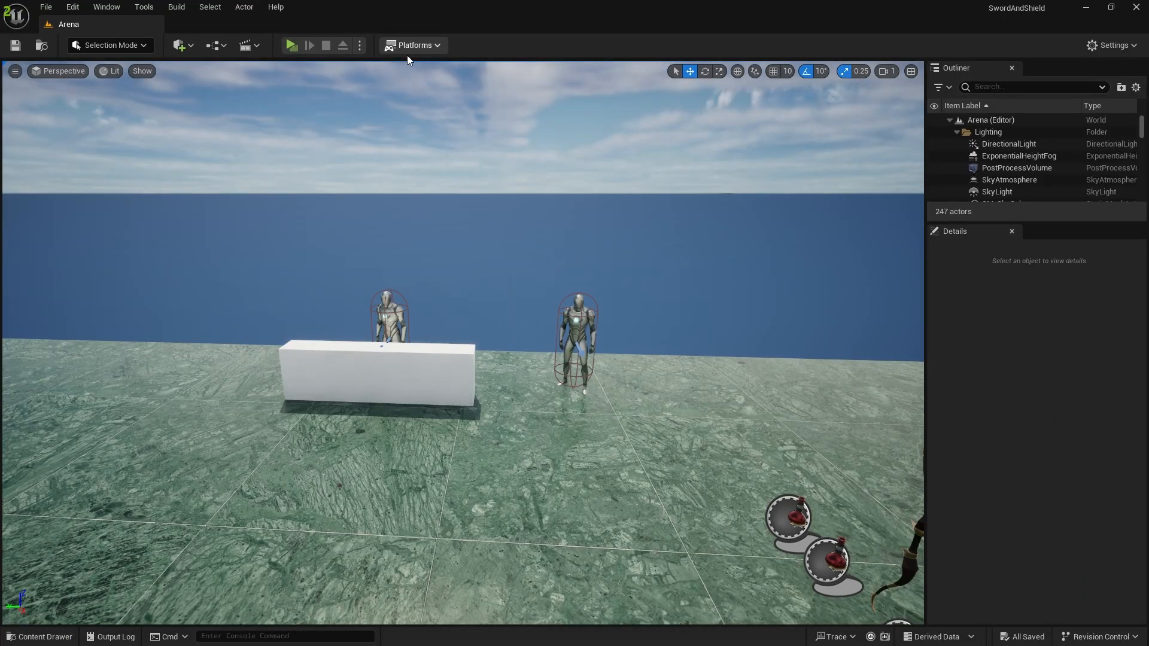
pyautogui.click(181, 46)
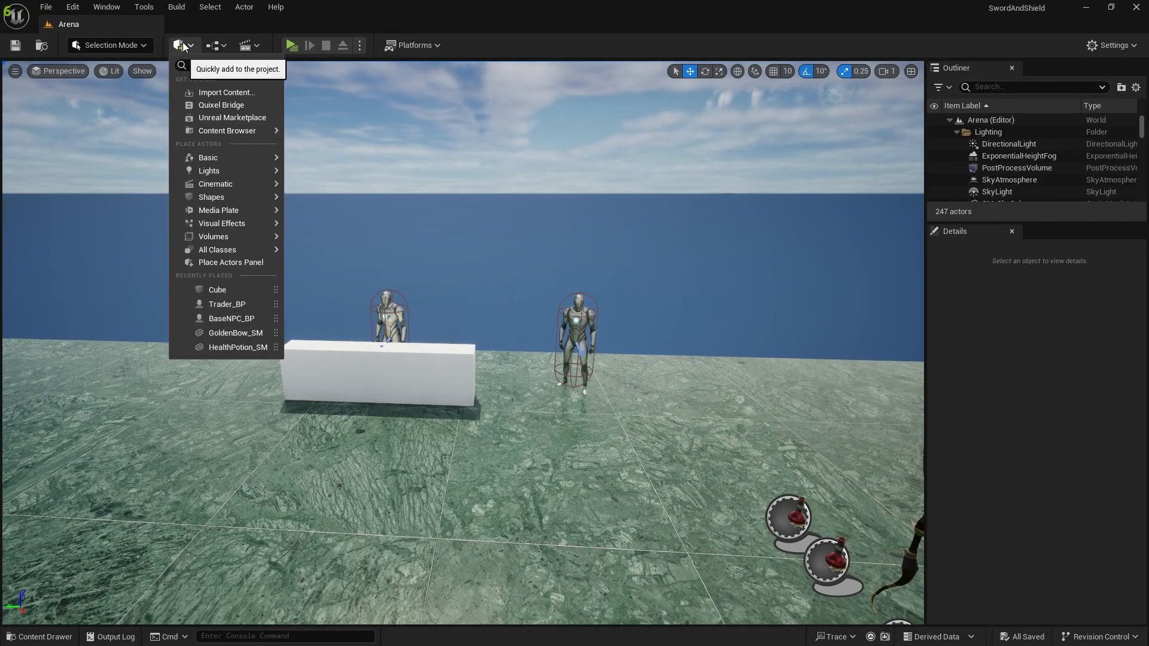
pyautogui.click(207, 107)
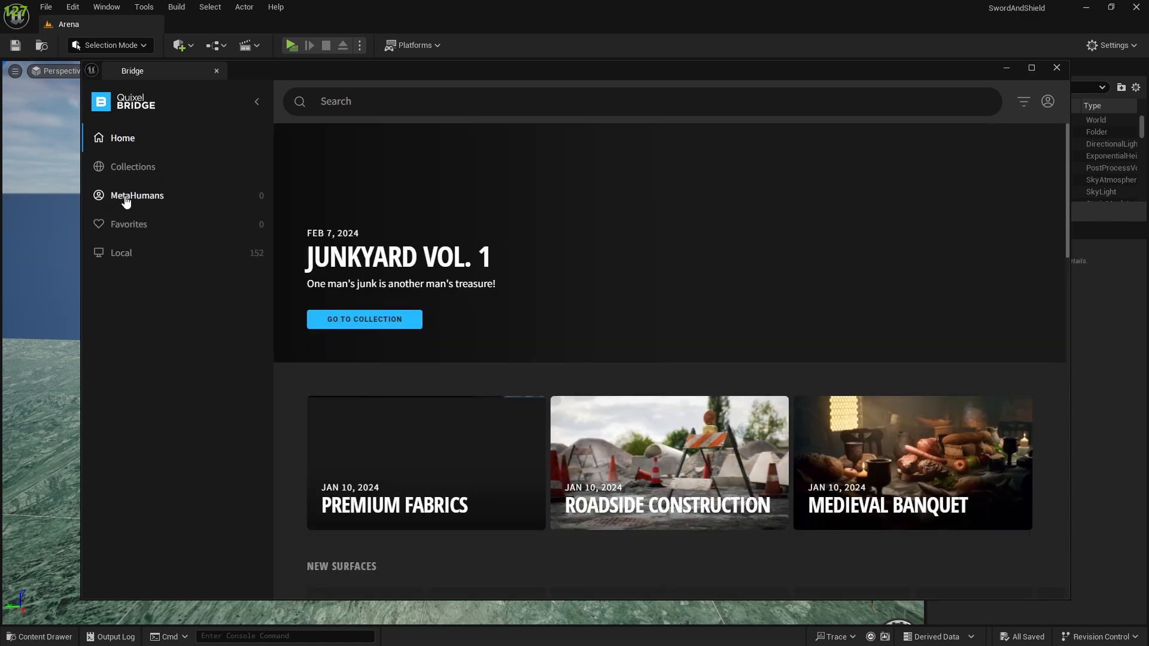
pyautogui.click(105, 196)
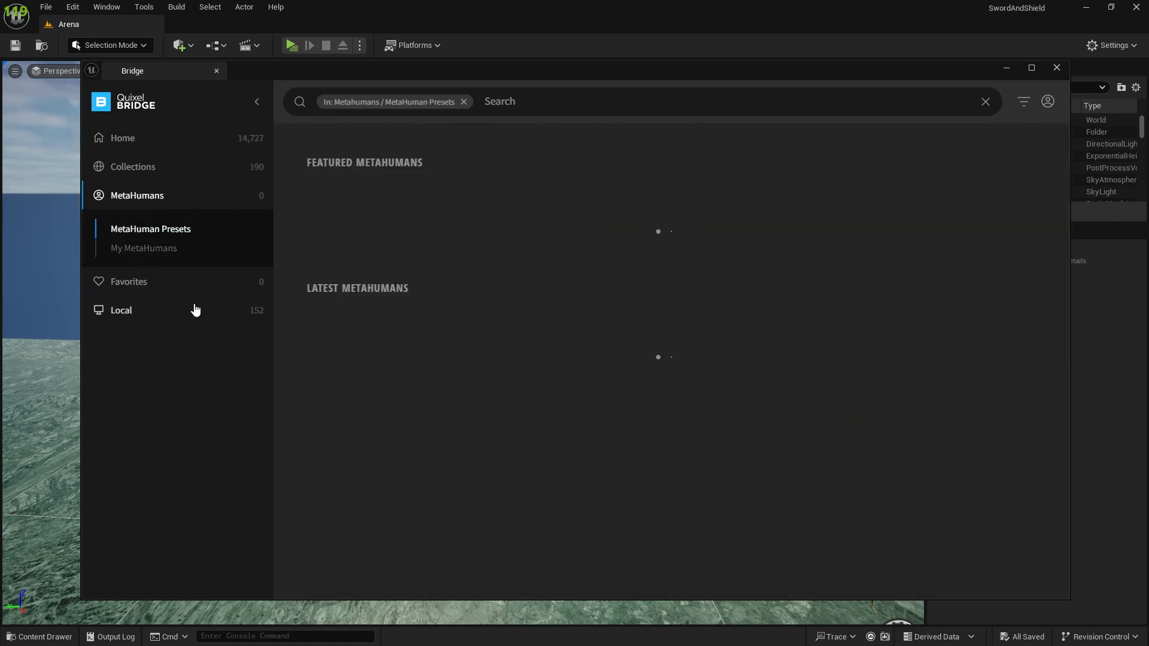
pyautogui.click(173, 231)
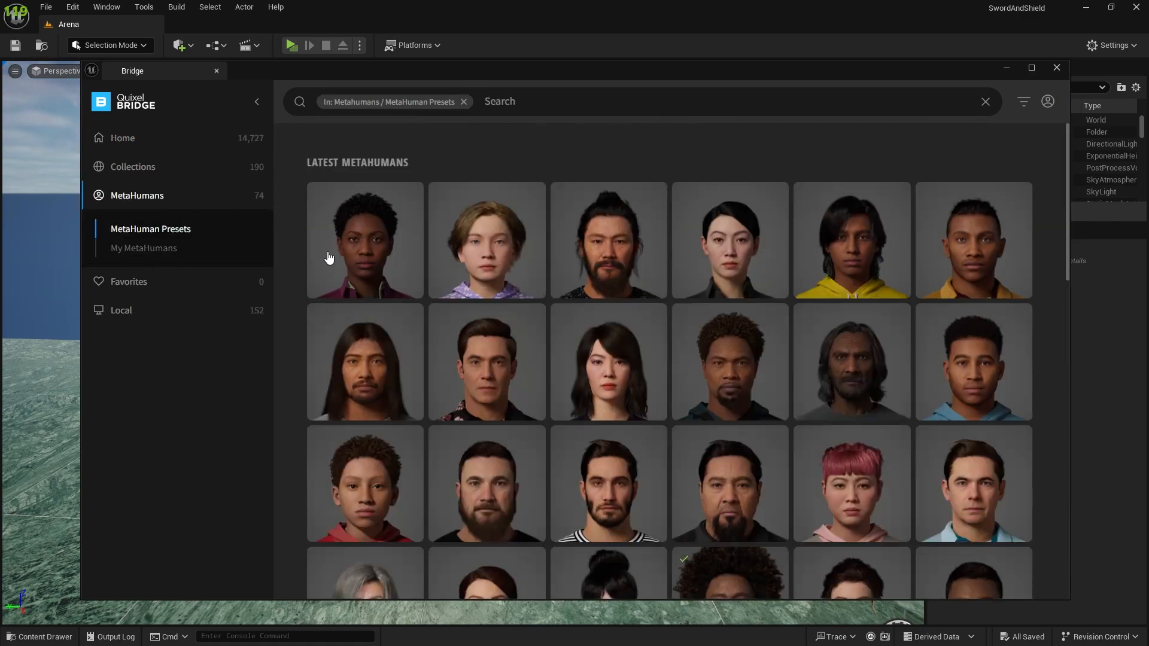
# Browse the MetaHuman presets and the account's own MetaHumans for a character suited to the trader.
pyautogui.scroll(-10, 657, 254)
pyautogui.scroll(-2, 664, 275)
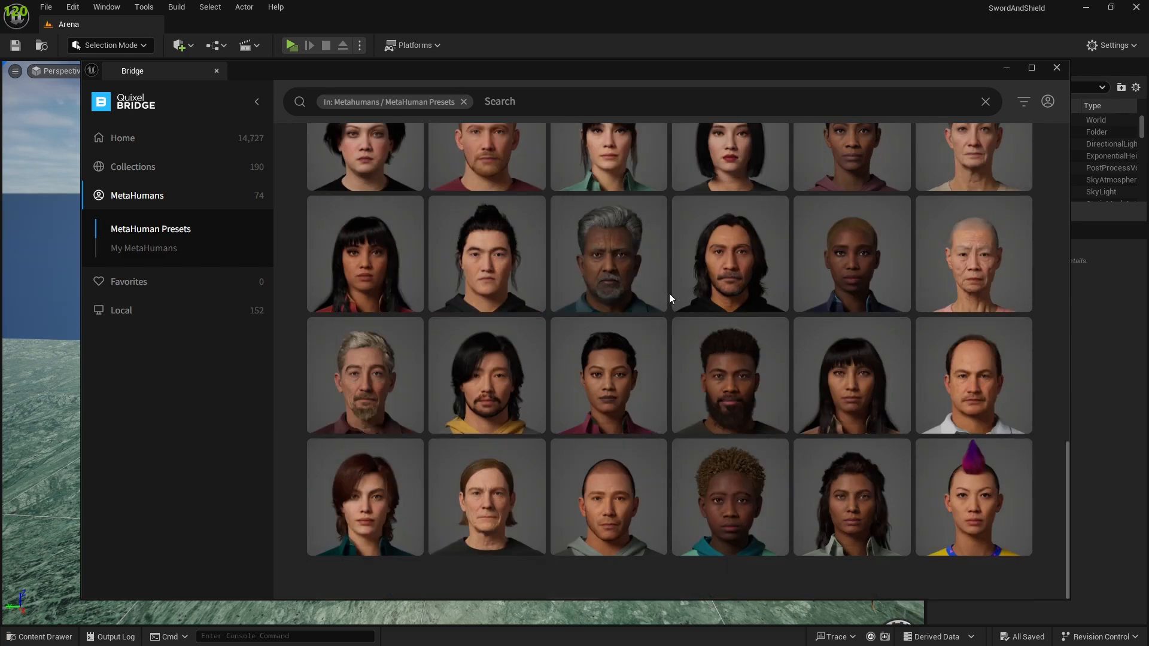
pyautogui.scroll(12, 883, 329)
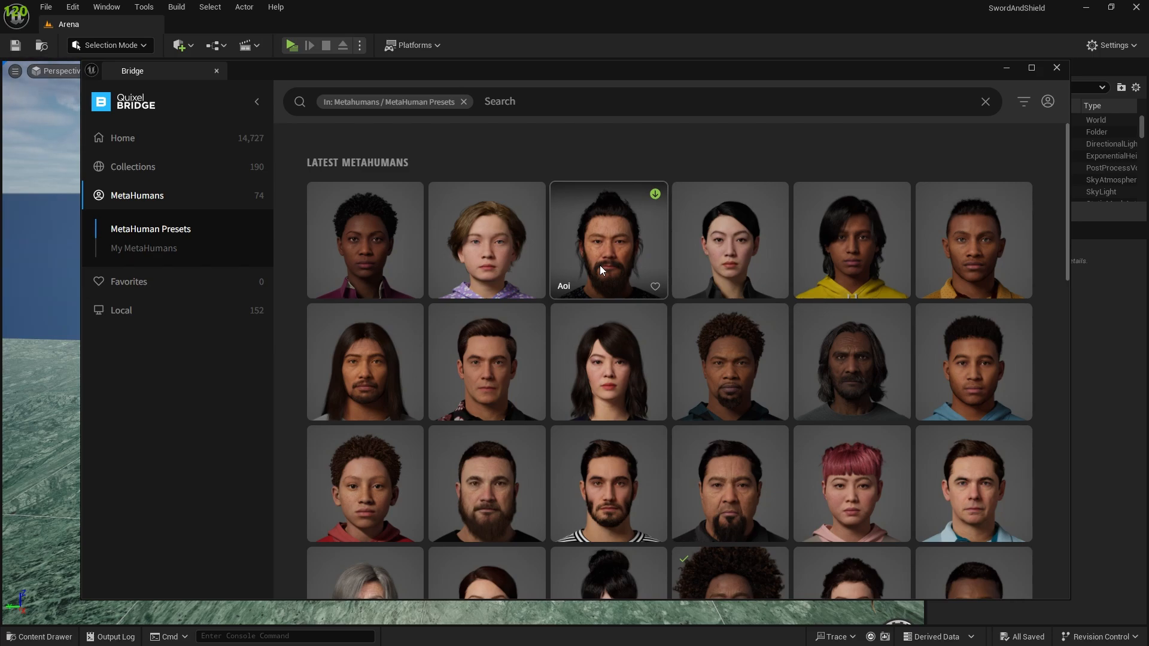
pyautogui.scroll(-4, 628, 317)
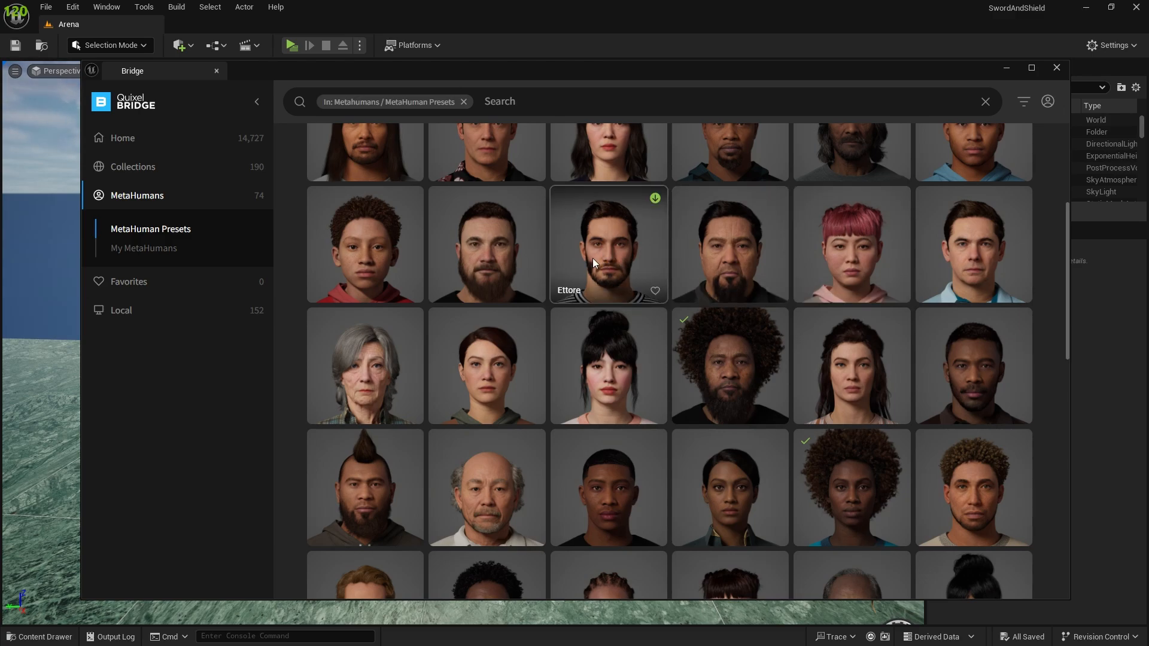
pyautogui.click(137, 249)
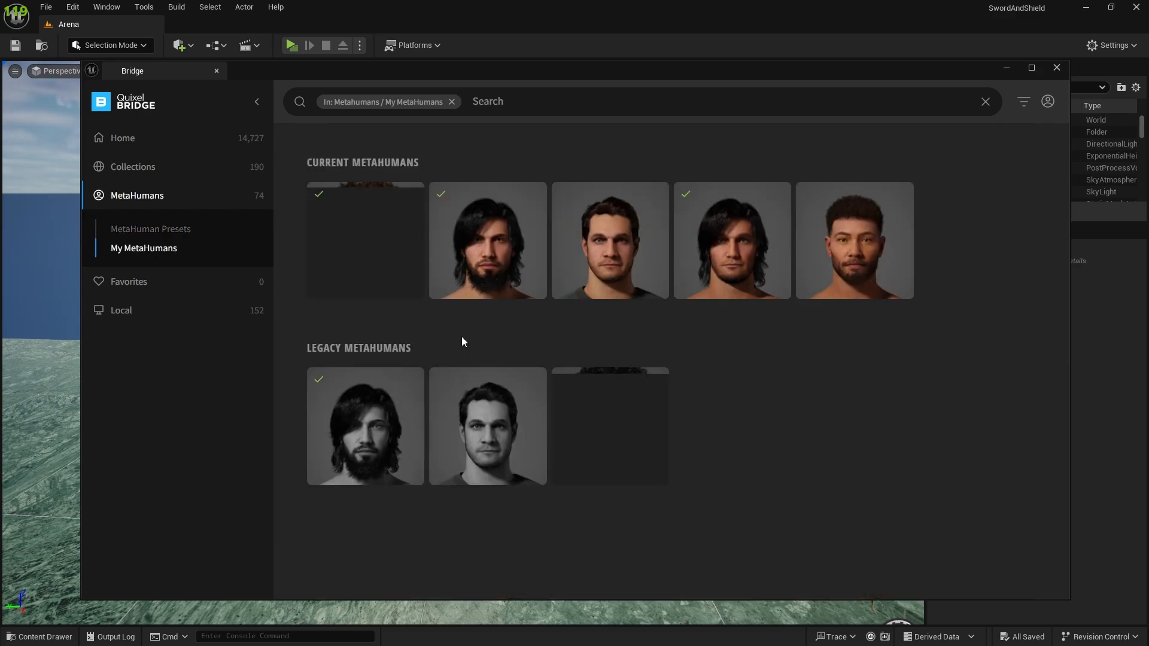
pyautogui.click(240, 231)
pyautogui.scroll(-4, 786, 403)
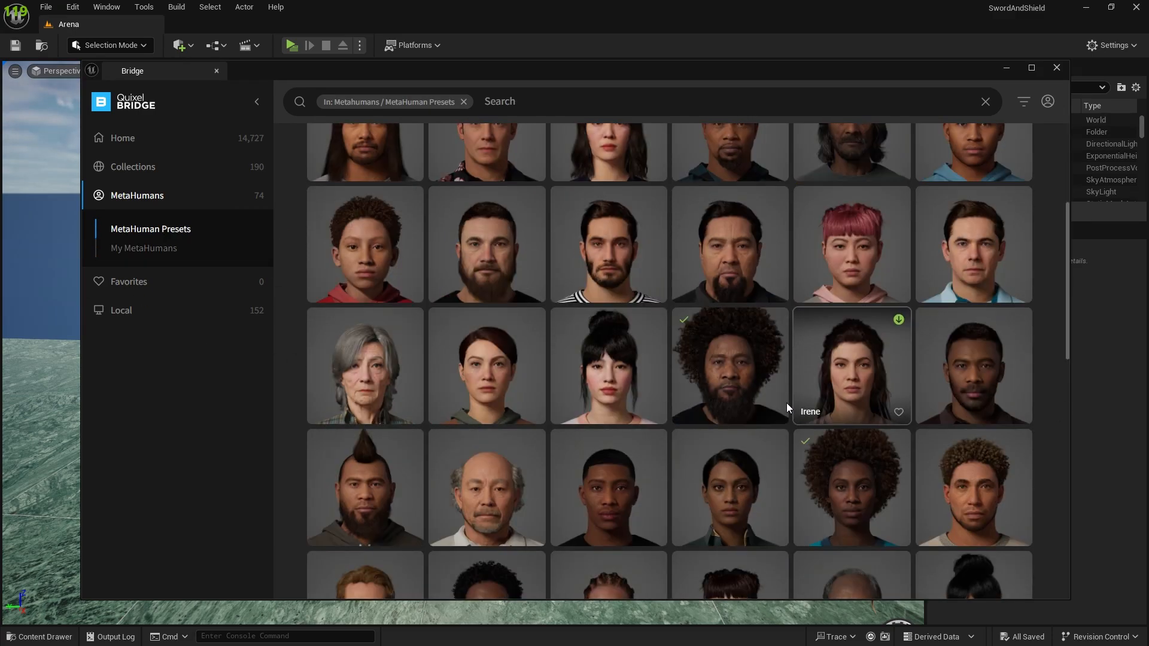
# Add the downloaded Kioko from My MetaHumans to the project at Highest Quality and minimize Bridge.
pyautogui.click(149, 249)
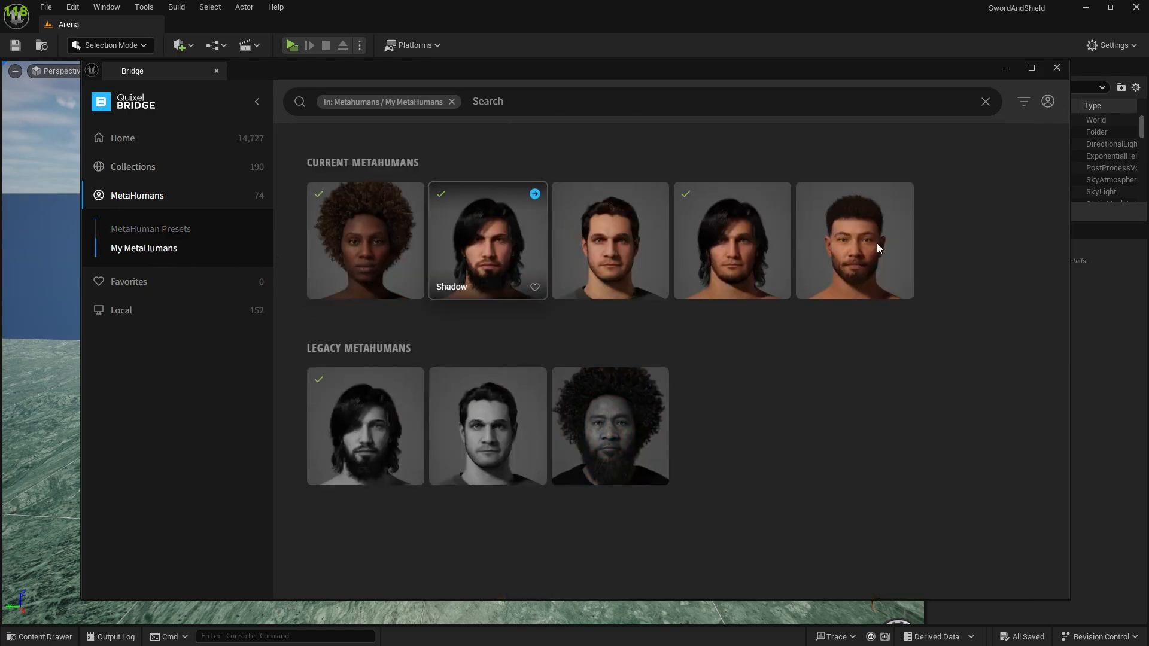
pyautogui.click(382, 241)
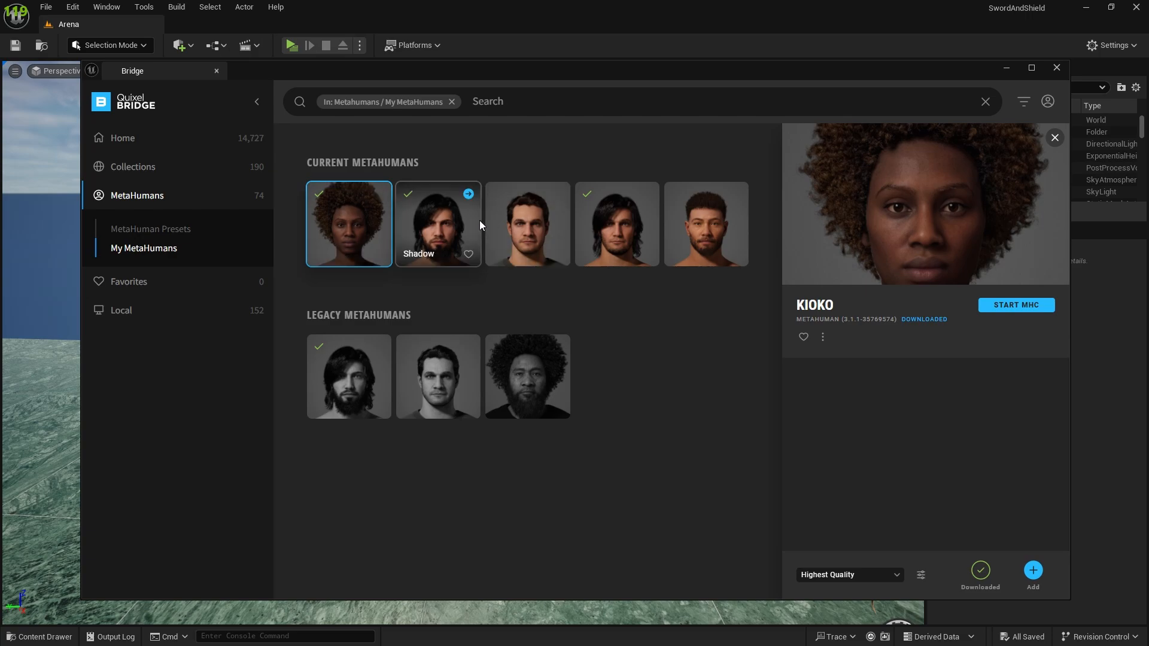
pyautogui.click(1034, 579)
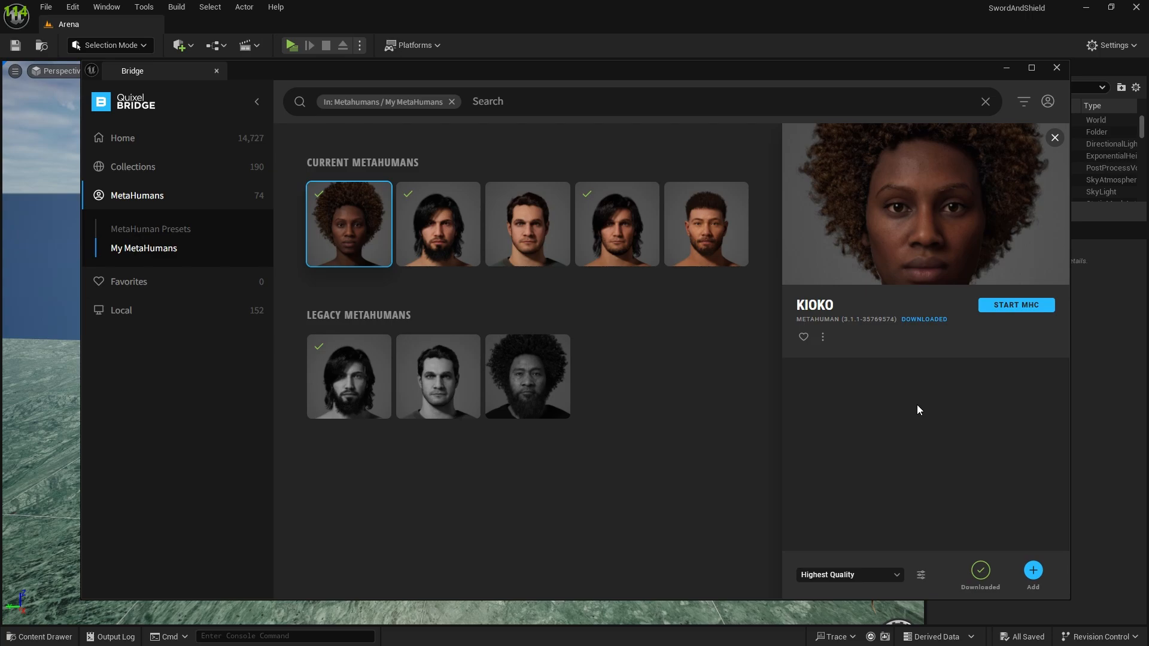
pyautogui.click(1007, 68)
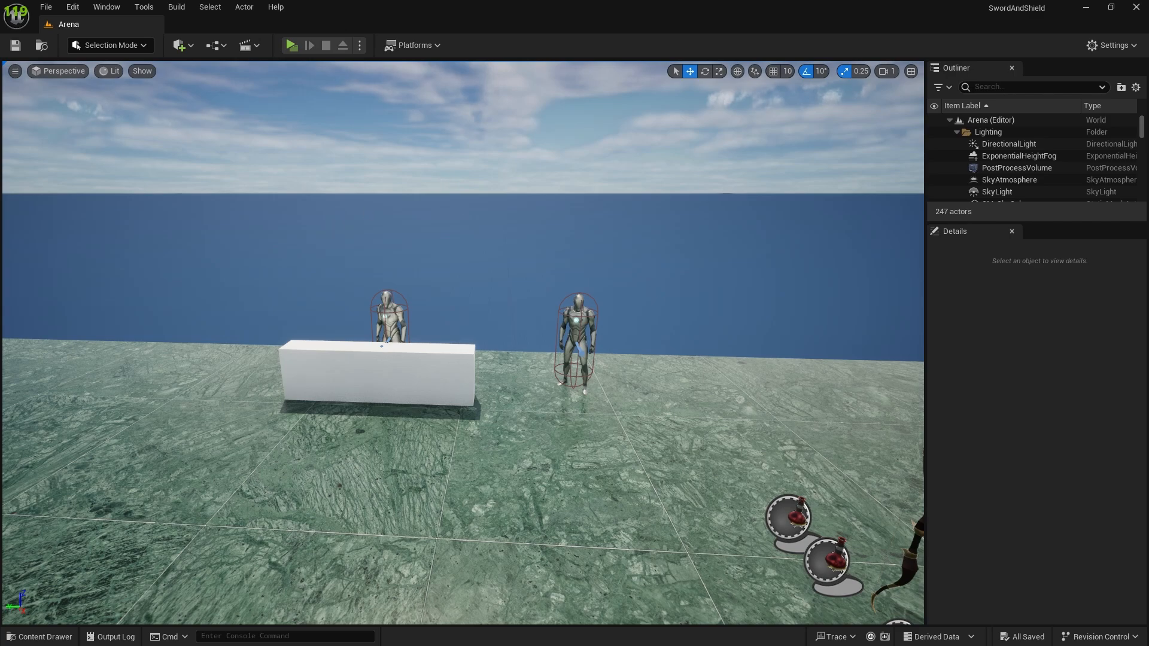
# Open the Kioko folder inside the project's MetaHumans content folder.
pyautogui.hotkey('ctrl', 'space')
pyautogui.click(64, 579)
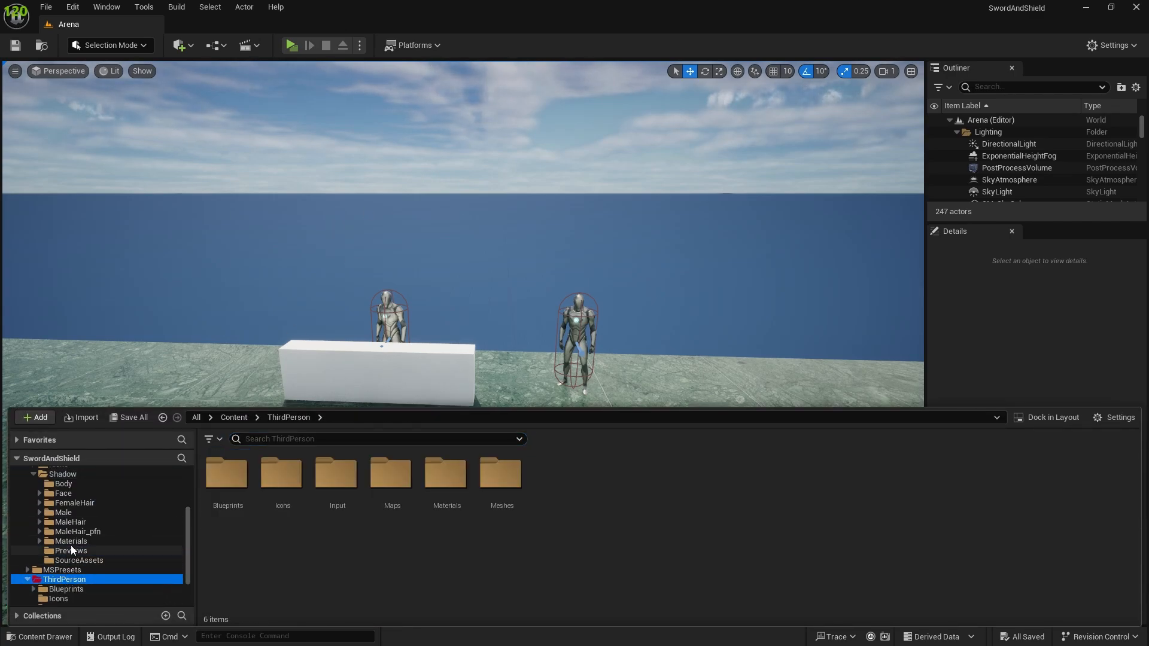
pyautogui.scroll(3, 72, 549)
pyautogui.click(65, 541)
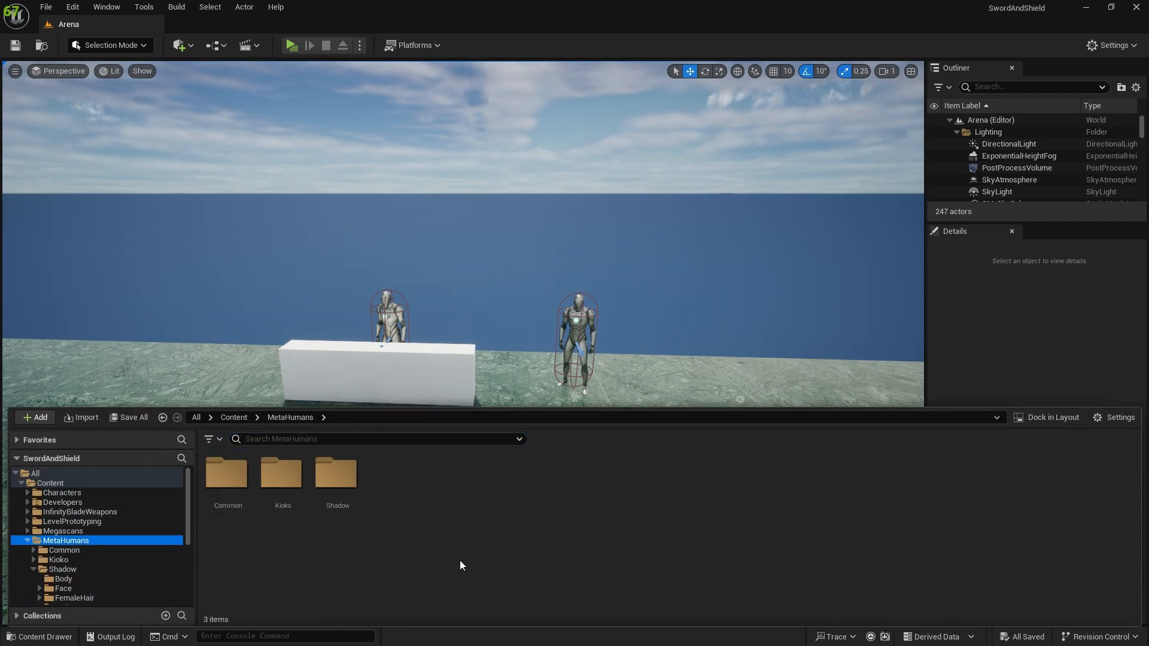
pyautogui.doubleClick(296, 482)
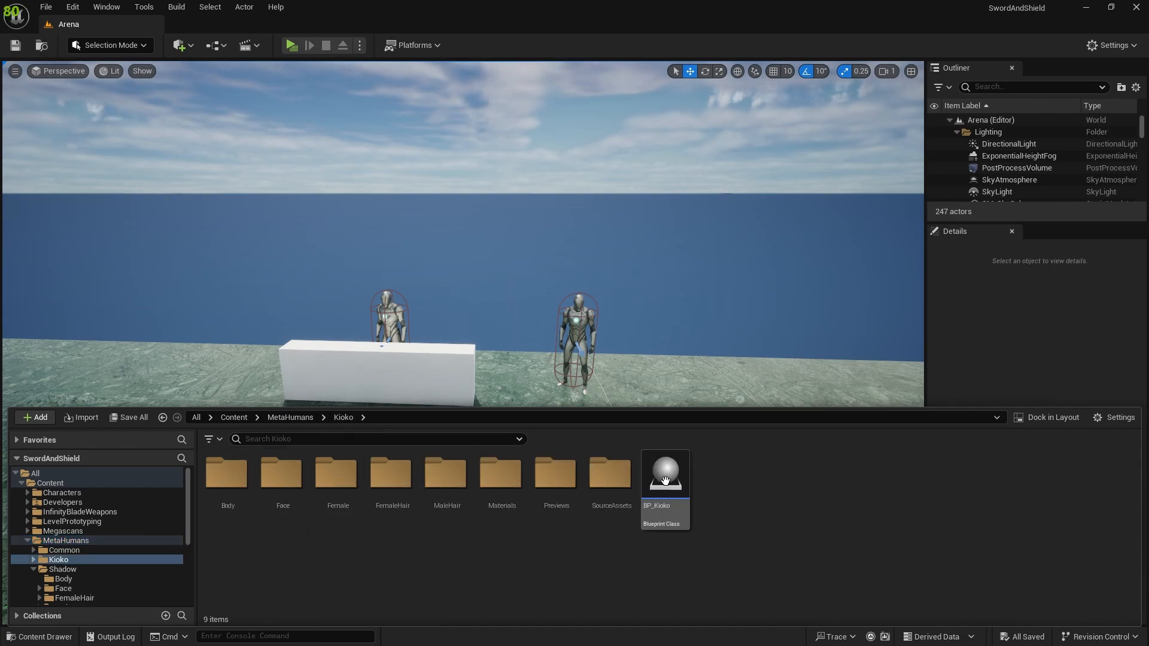
# Place the BP_Kioko blueprint on an open part of the Arena floor and bring it close in view.
pyautogui.moveTo(655, 323); pyautogui.dragTo(455, 371, button='right')
pyautogui.hotkey('ctrl', 'space')
pyautogui.moveTo(669, 506); pyautogui.dragTo(643, 360)
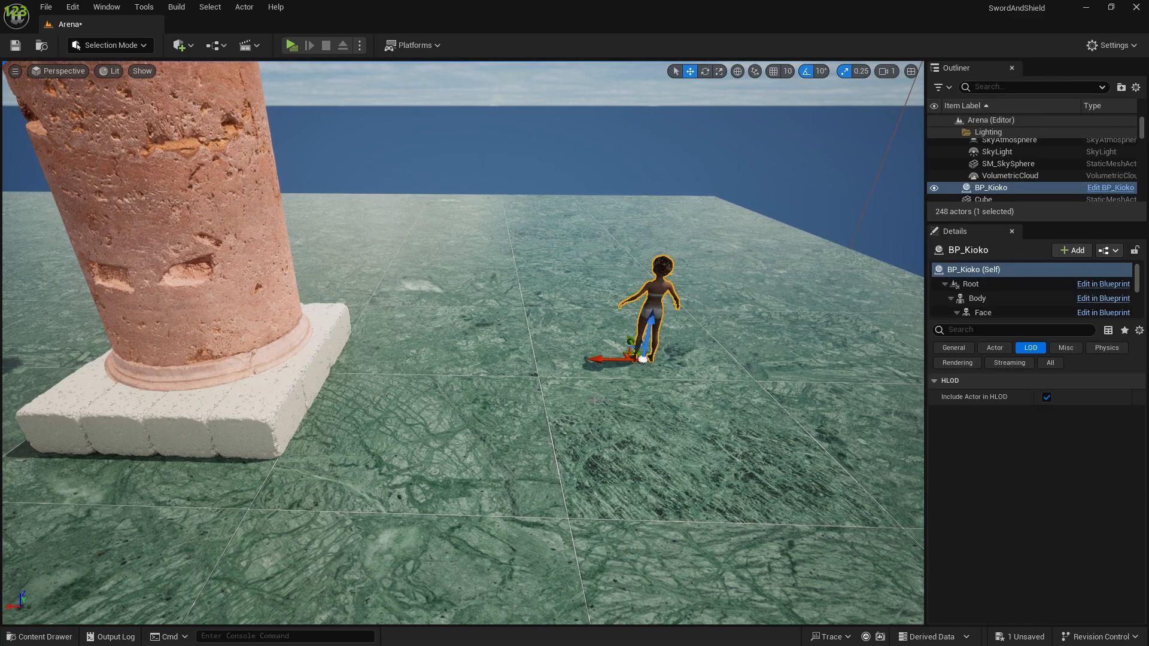
pyautogui.moveTo(642, 360)
pyautogui.mouseDown(button='right')
pyautogui.moveTo(712, 335)
pyautogui.moveTo(646, 345)
pyautogui.mouseUp(button='right')
pyautogui.press('w')
# Open the BP_Kioko blueprint for editing and show the character in its viewport.
pyautogui.hotkey('ctrl', 'space')
pyautogui.click(688, 477)
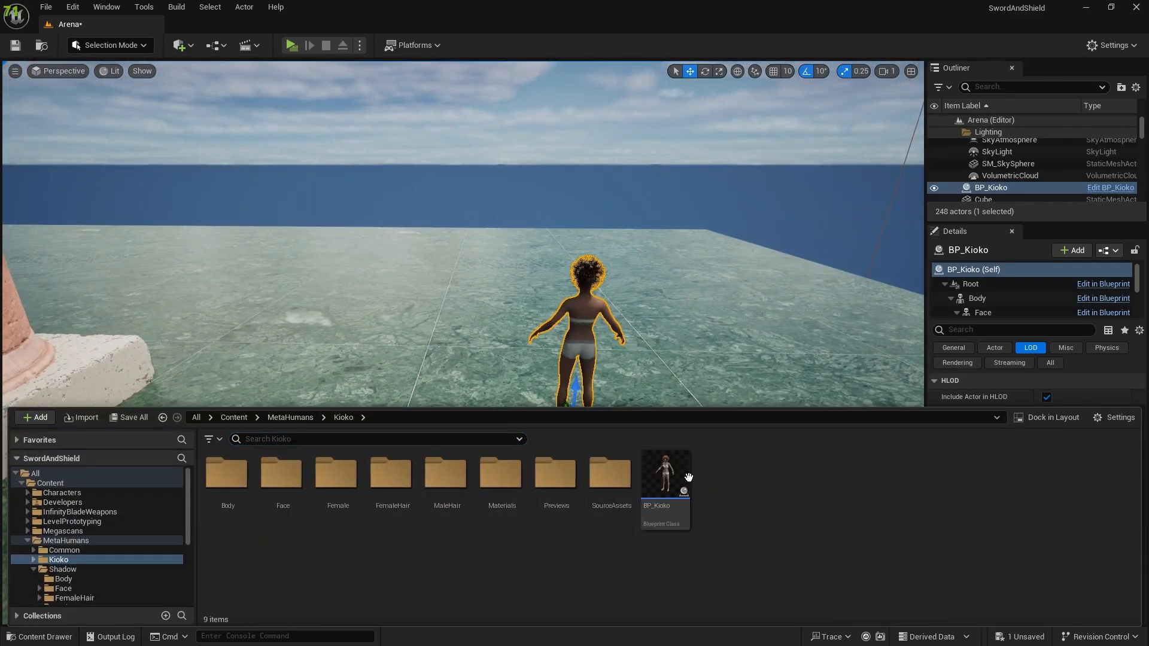
pyautogui.click(672, 468)
pyautogui.doubleClick(671, 466)
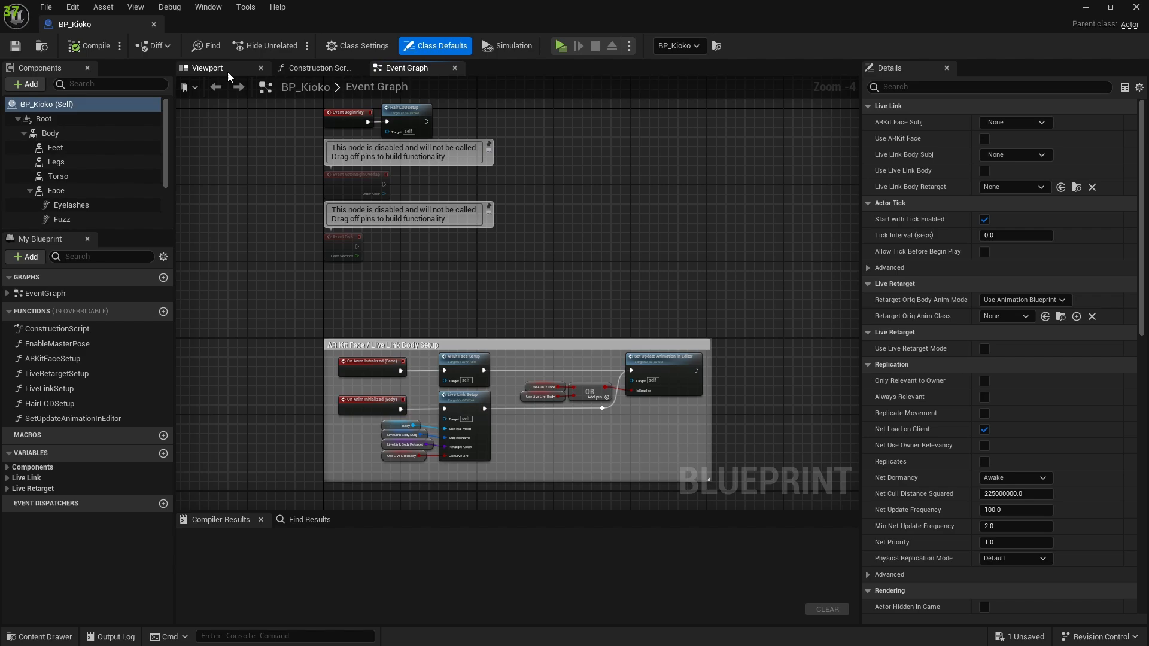
pyautogui.click(228, 71)
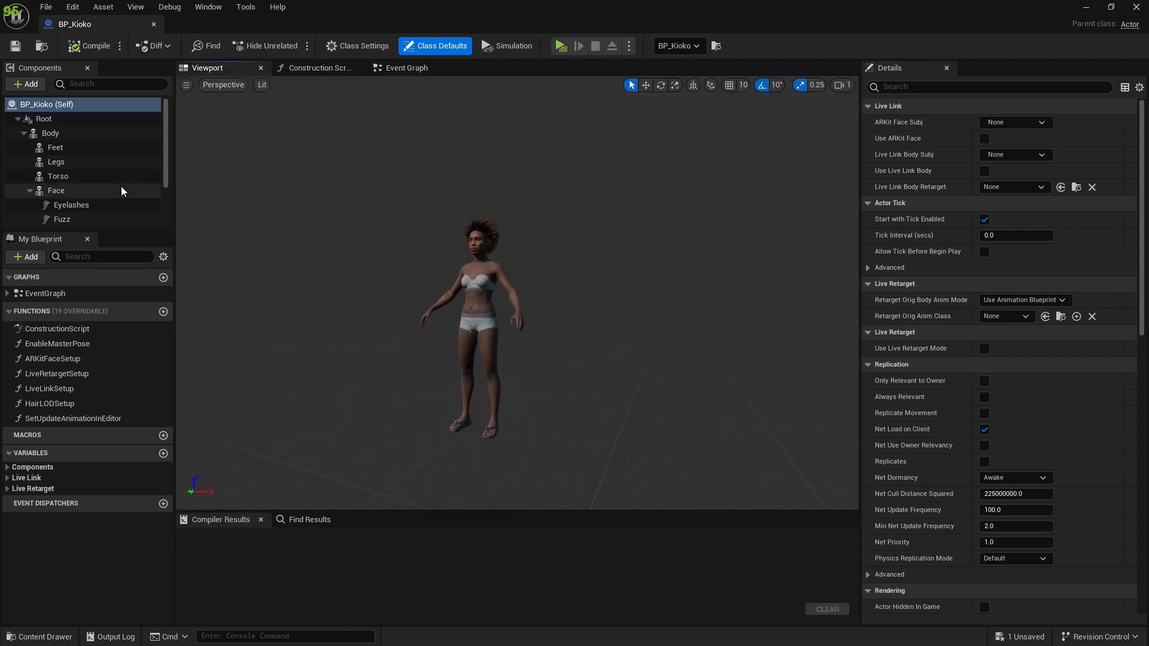
# Set Forced LOD to 0 on BP_Kioko's LODSync component and compile the blueprint.
pyautogui.scroll(-3, 121, 191)
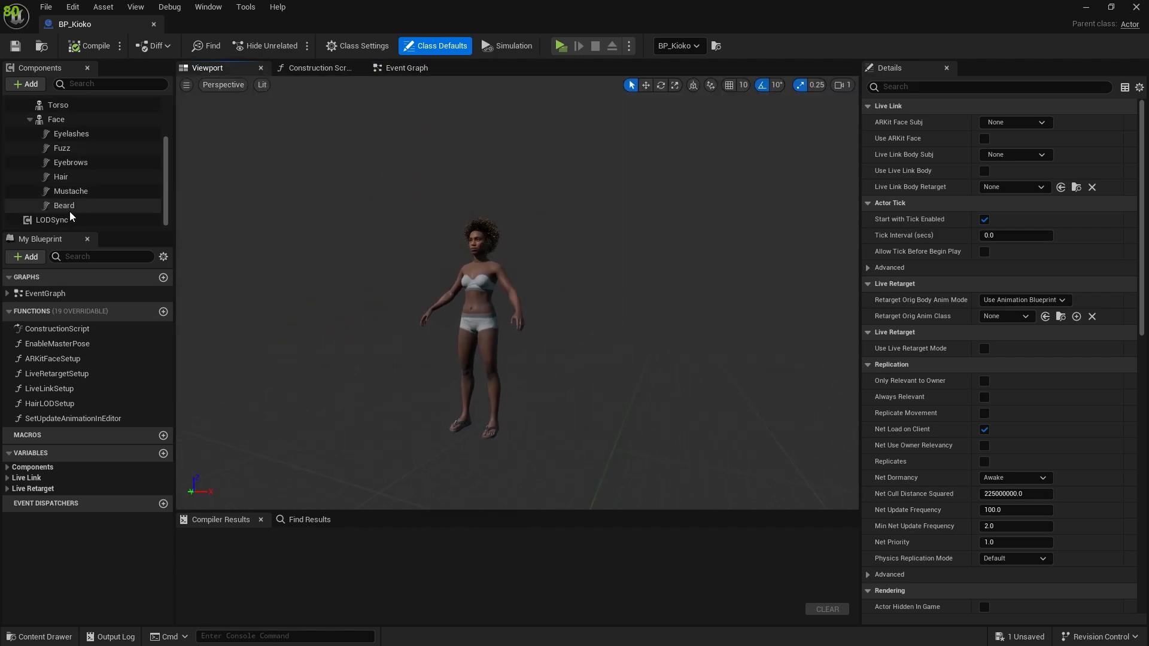
pyautogui.click(120, 220)
pyautogui.click(1017, 256)
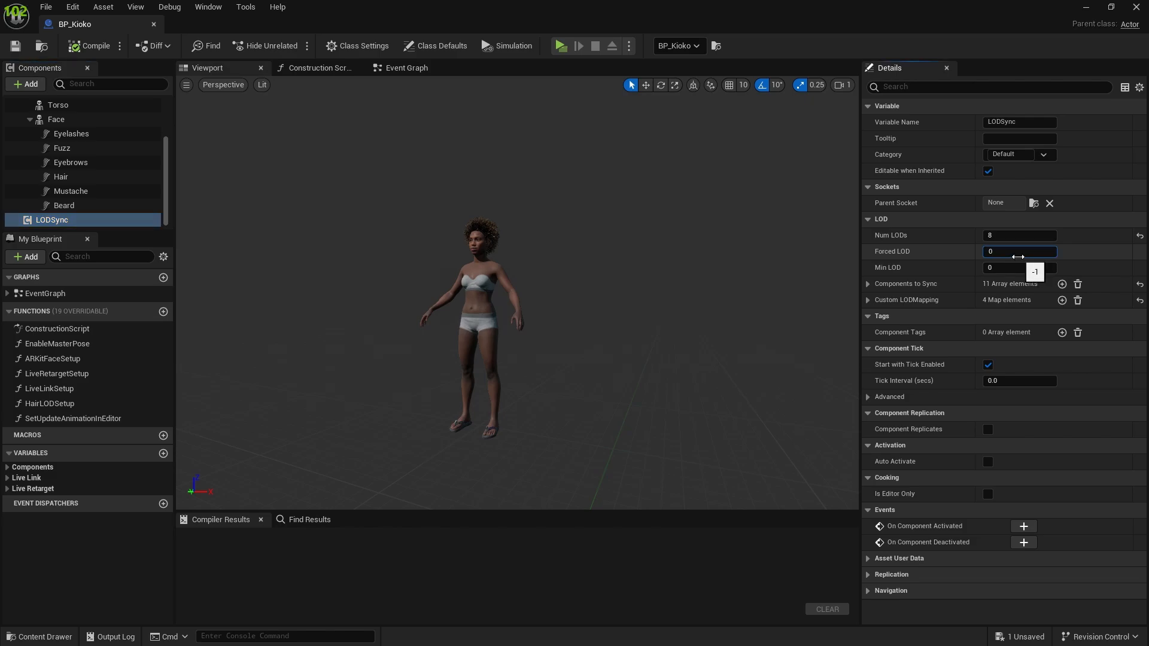
pyautogui.press('Return')
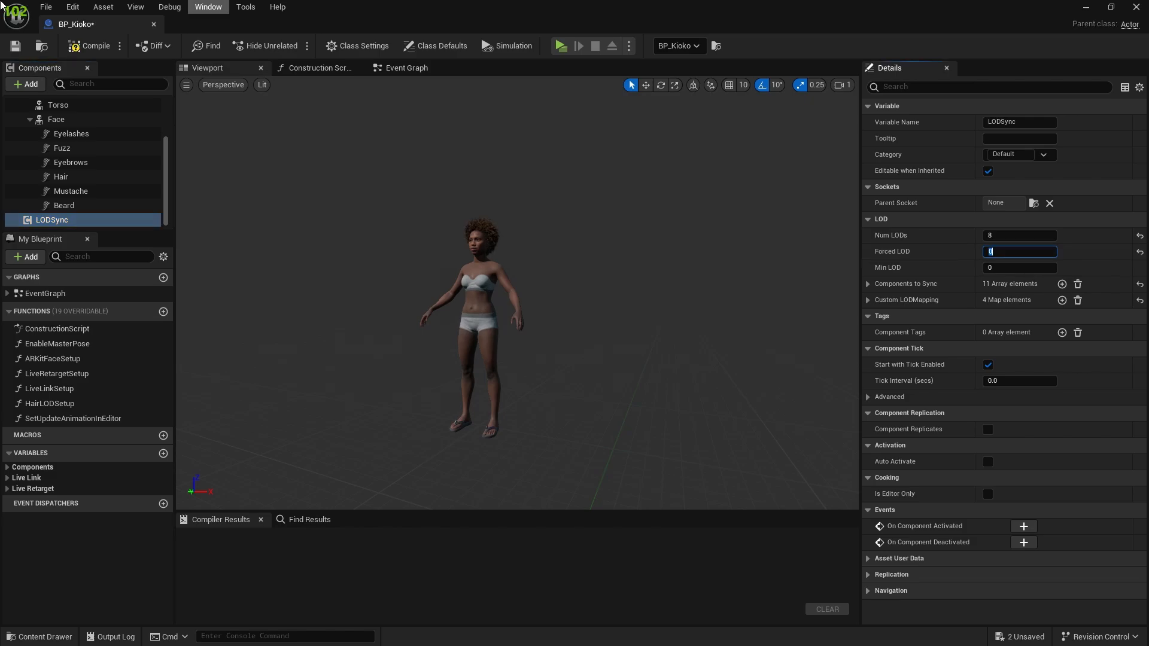
pyautogui.click(81, 48)
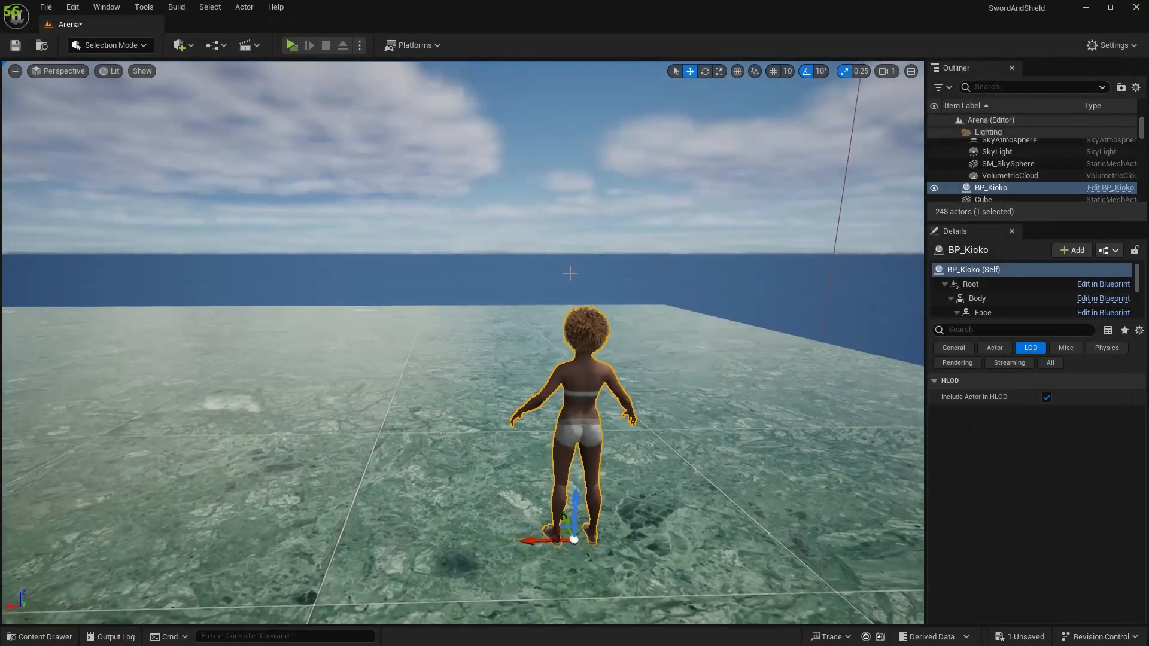
# Delete the BP_Kioko actor from the Arena level.
pyautogui.press('Delete')
pyautogui.moveTo(542, 303); pyautogui.dragTo(578, 363, button='right')
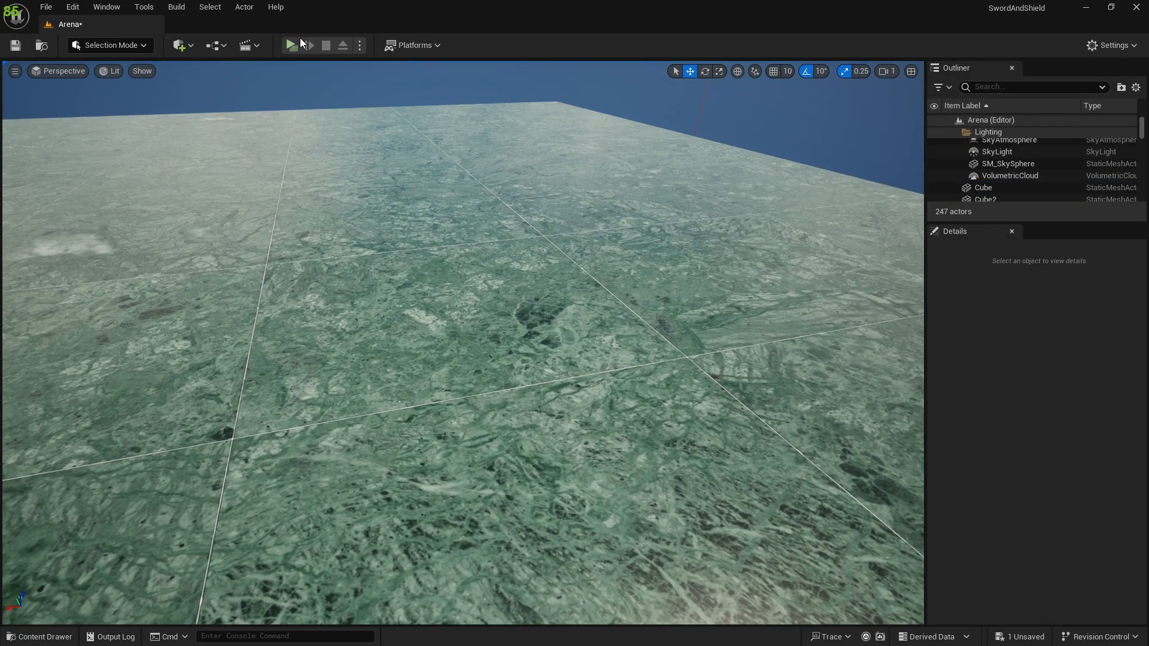
# Play-test the Arena level without BP_Kioko, walking the character across the open floor, and end the session.
pyautogui.hotkey('alt', 'p')
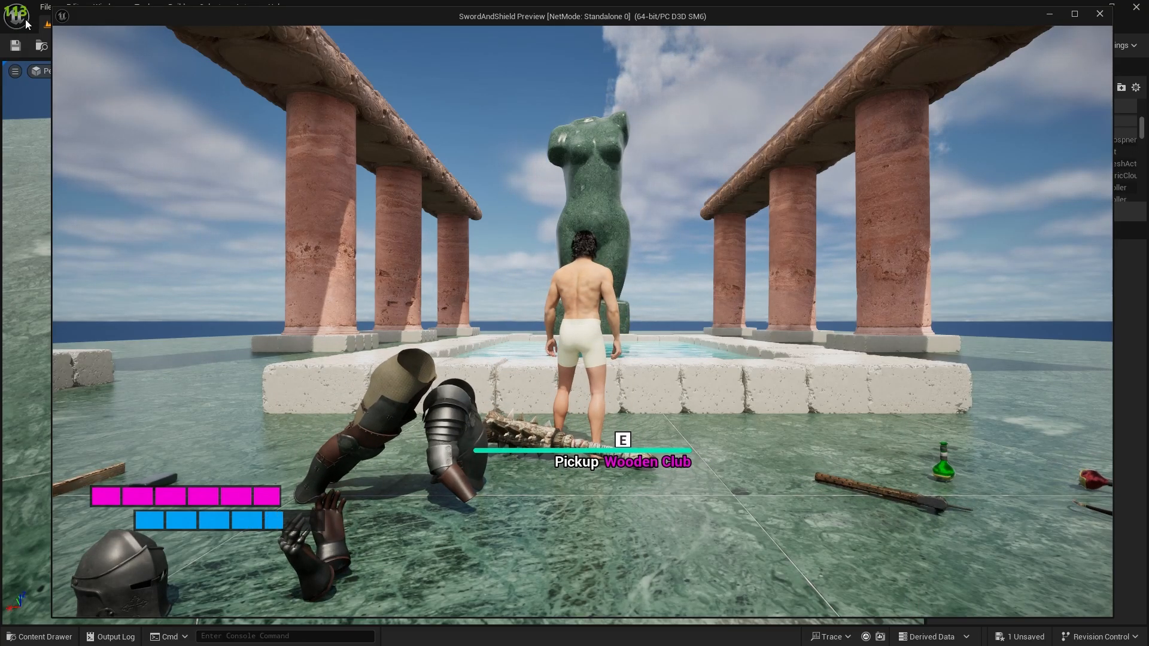
pyautogui.click(524, 237)
pyautogui.press('w')
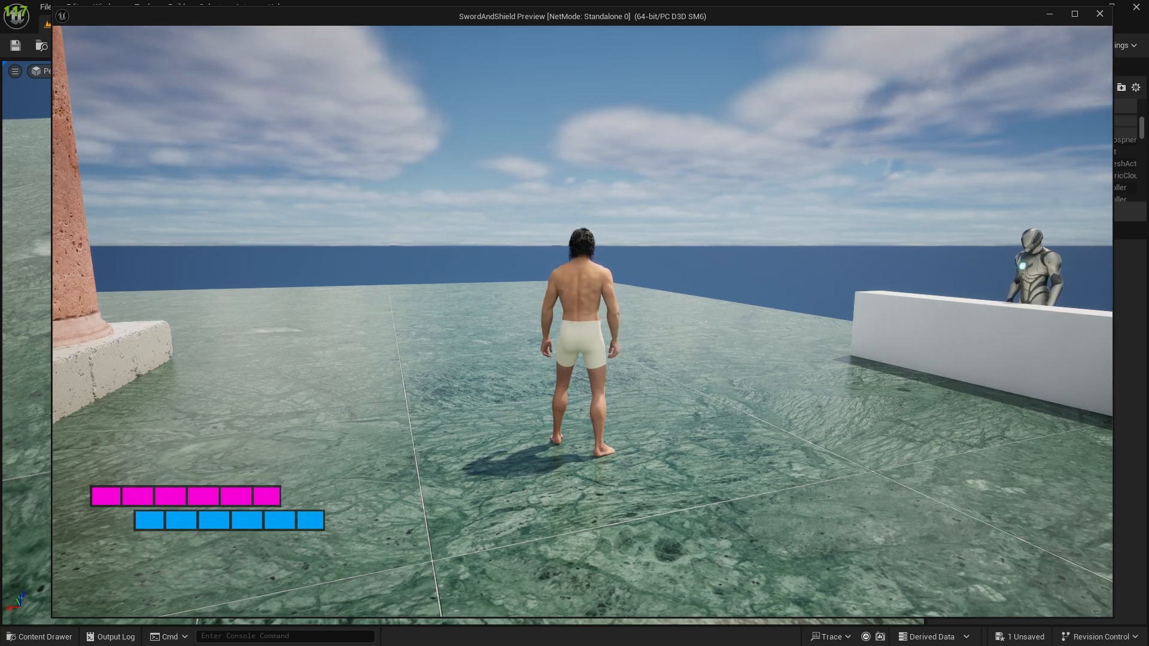
pyautogui.press('w')
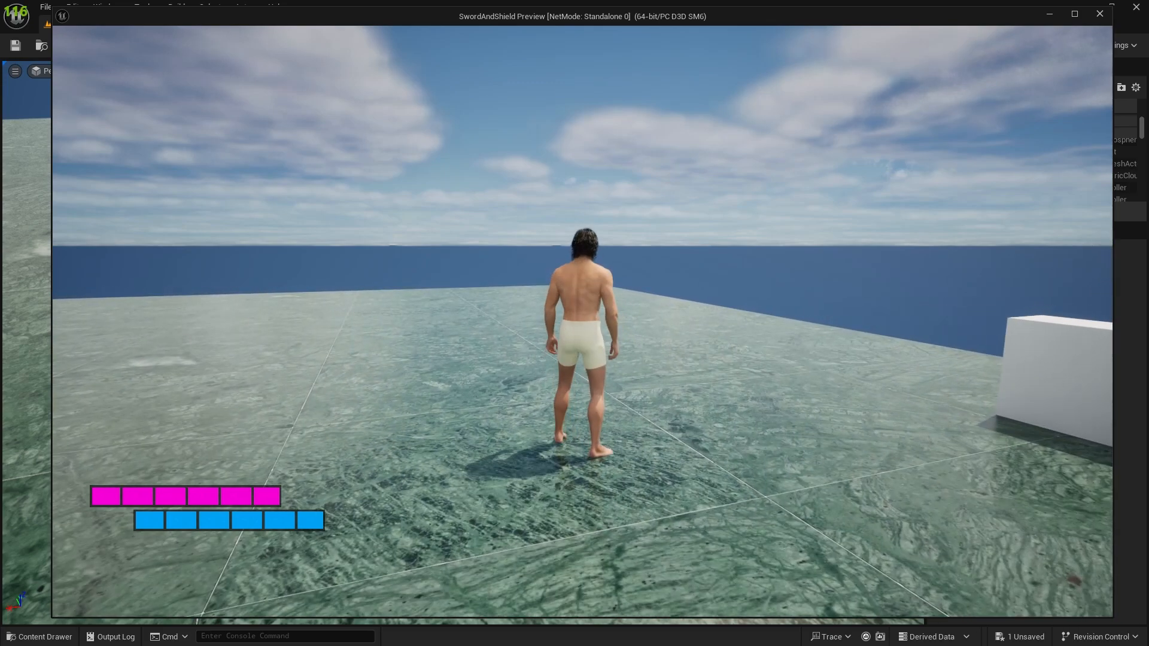
pyautogui.press('s')
pyautogui.press('Escape')
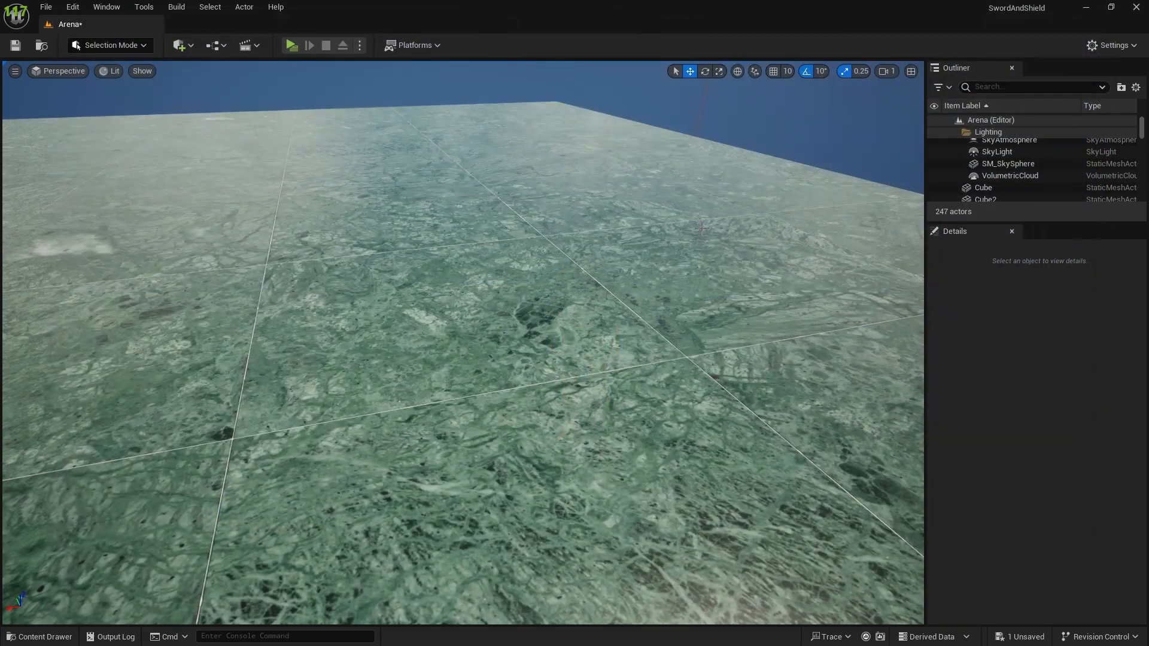
# Place the BP_Kioko blueprint back on the open Arena floor and play-test the level with it.
pyautogui.hotkey('ctrl', 'space')
pyautogui.moveTo(669, 469); pyautogui.dragTo(577, 234)
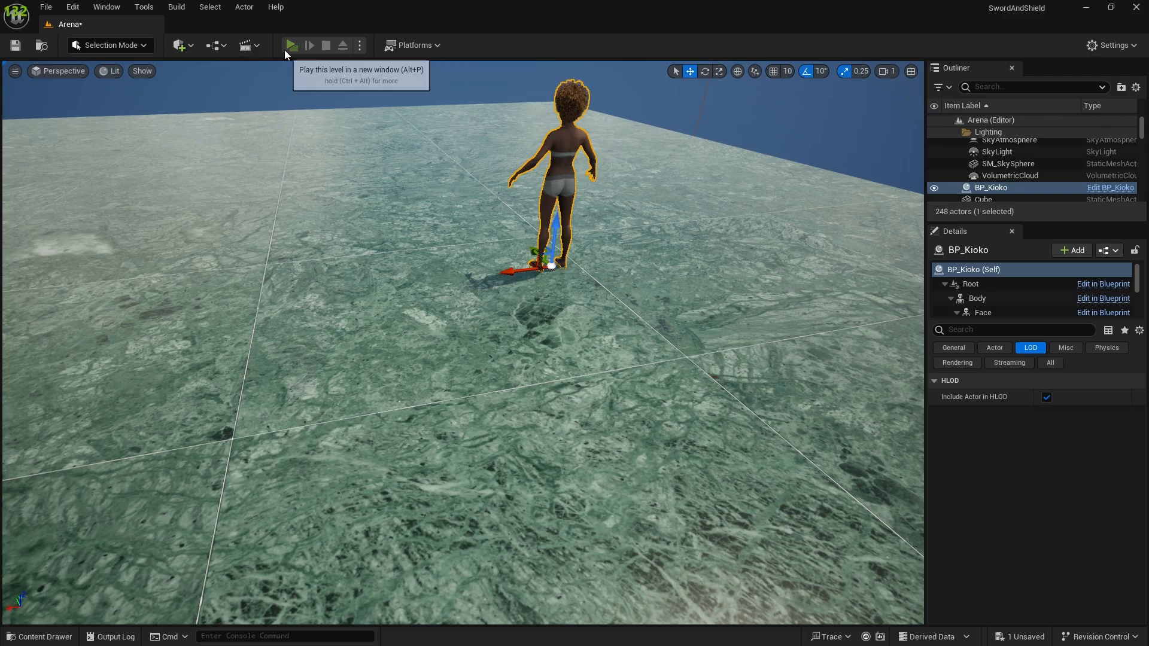
pyautogui.click(290, 46)
pyautogui.press('w')
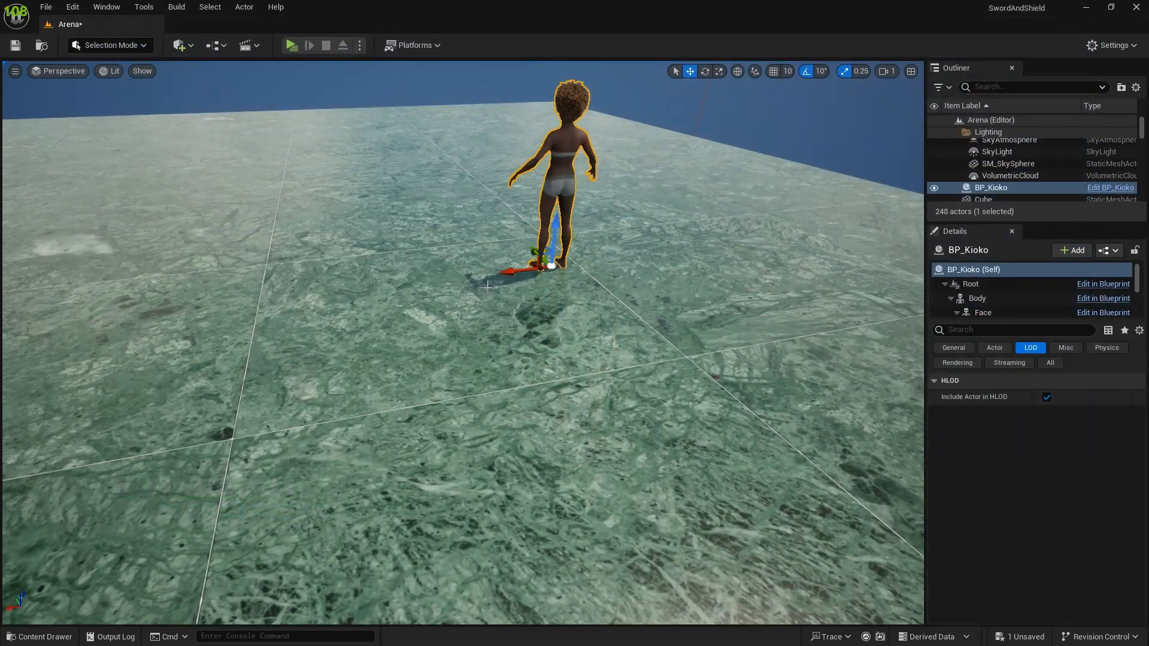
# Duplicate the BP_Kioko actor along the floor to make a row of five characters.
pyautogui.keyDown('alt'); pyautogui.moveTo(514, 273); pyautogui.dragTo(113, 318); pyautogui.keyUp('alt')
pyautogui.press('s')
pyautogui.moveTo(187, 371); pyautogui.dragTo(125, 362, button='right')
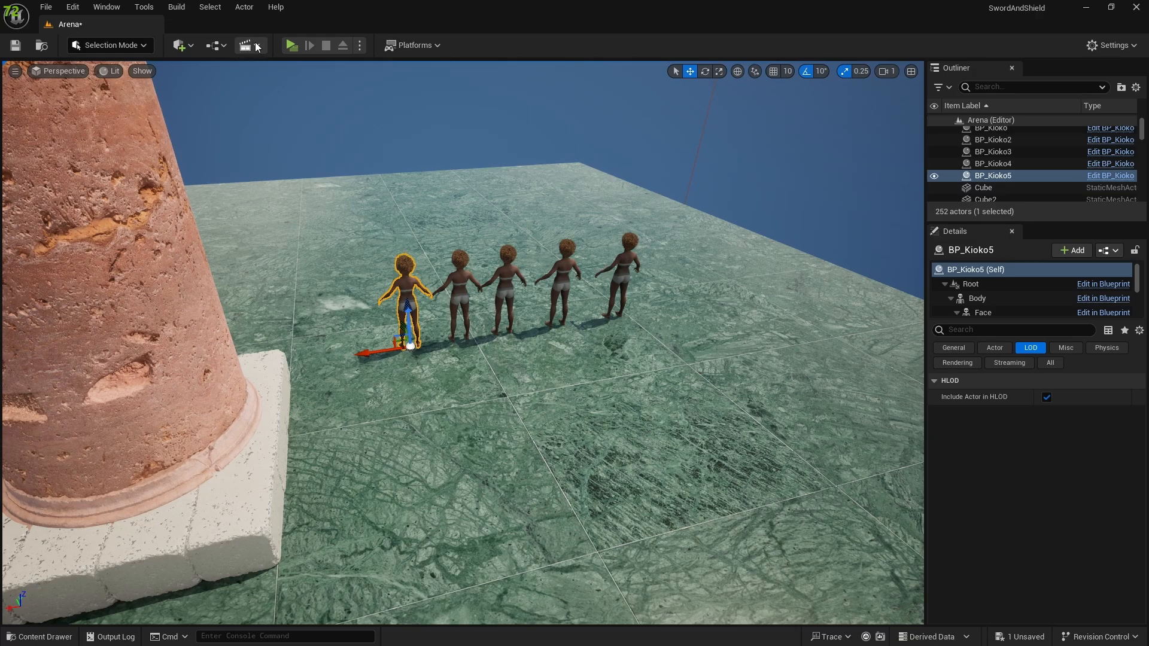
# Play-test the Arena level with the row of five BP_Kioko actors, running around near them, and end the session.
pyautogui.click(291, 45)
pyautogui.press('w')
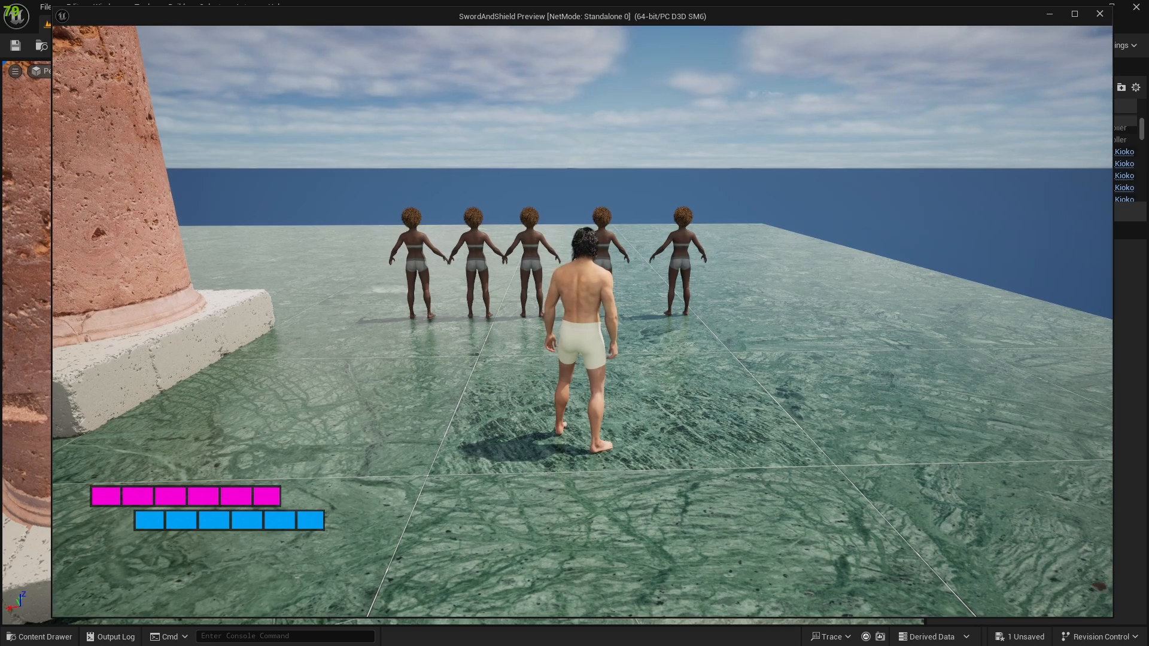
pyautogui.press('w')
pyautogui.press('a')
pyautogui.press('s')
pyautogui.press('d')
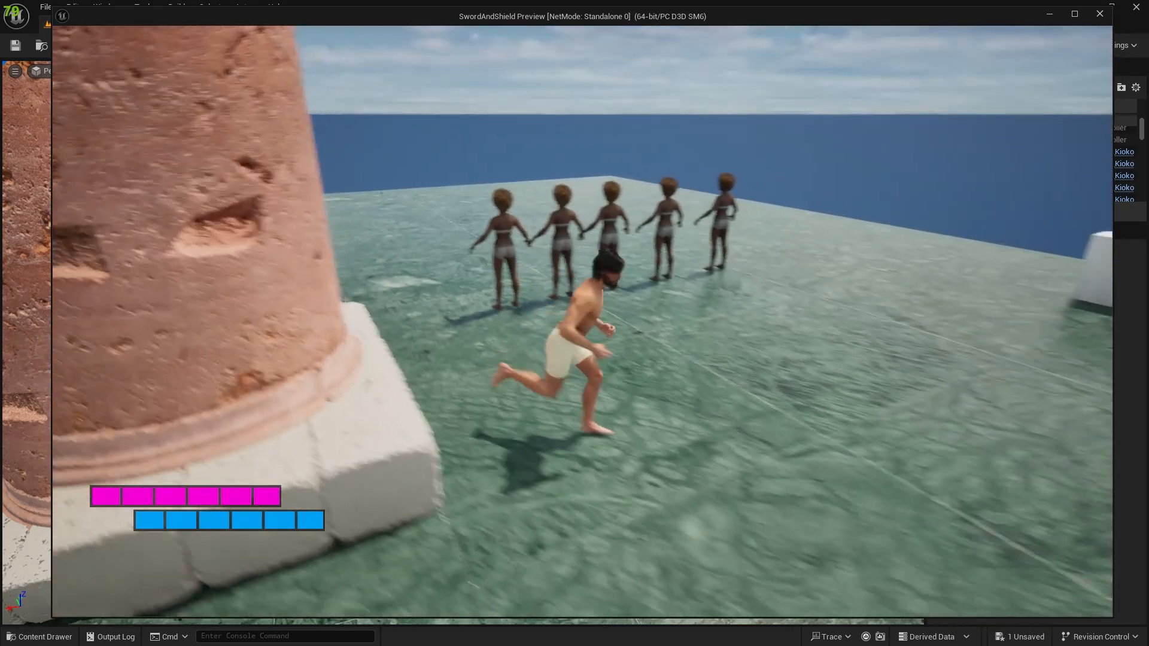
pyautogui.press('Escape')
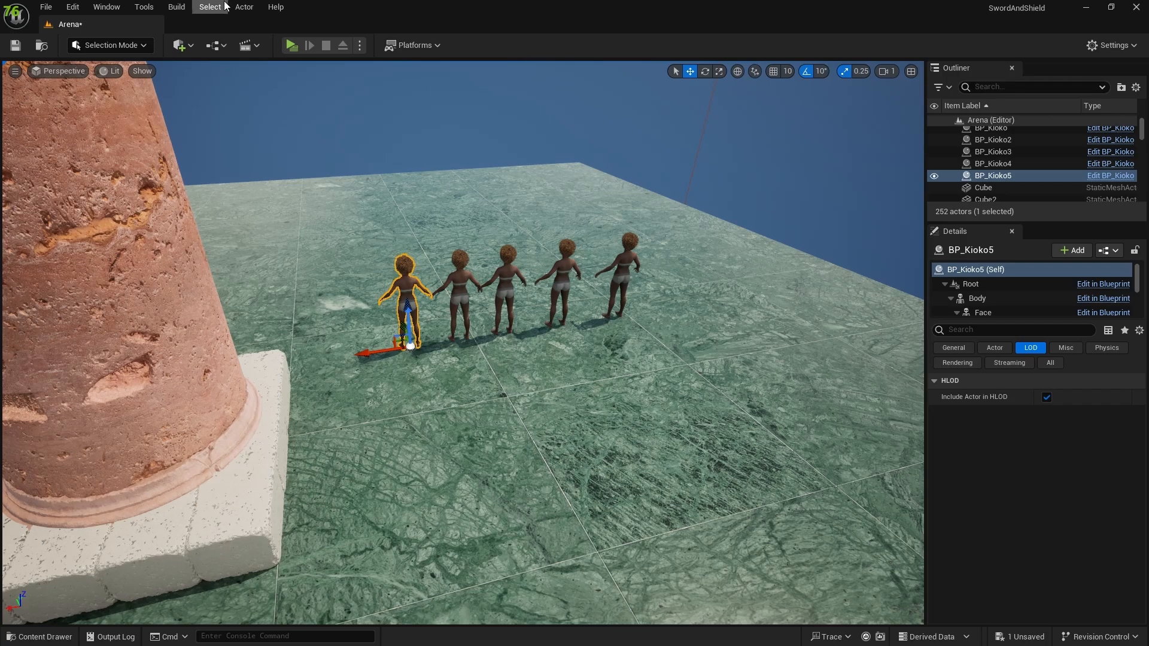
# Open the BP_Kioko blueprint in its own docked editor tab and inspect the character in its viewport.
pyautogui.hotkey('ctrl', 'space')
pyautogui.doubleClick(658, 506)
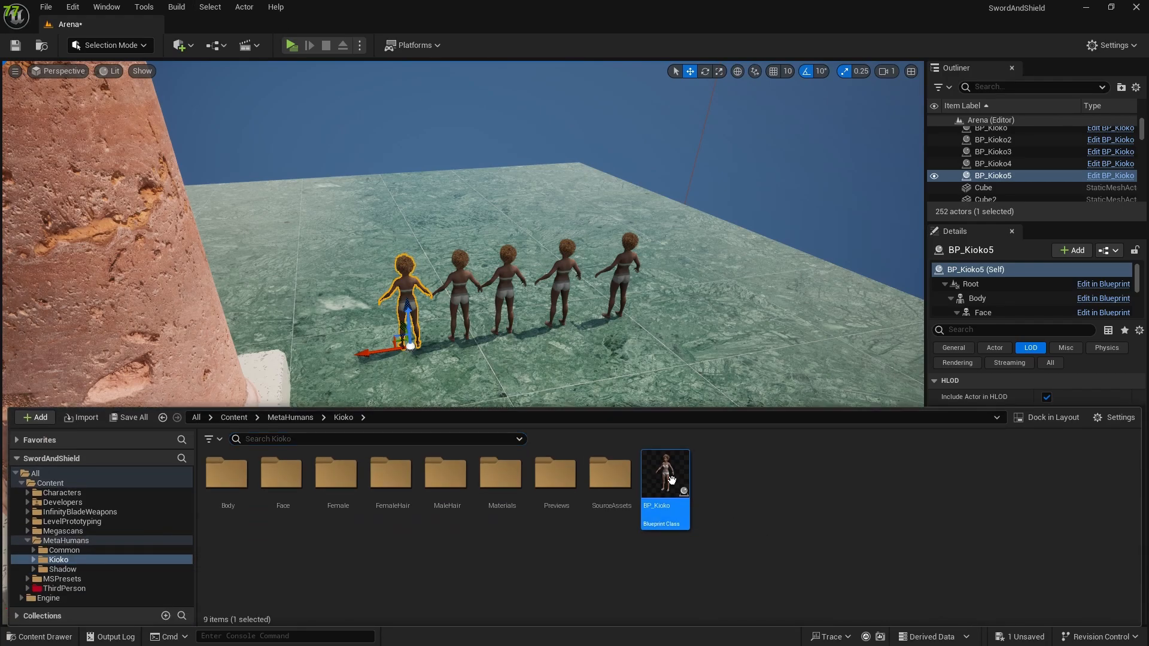
pyautogui.moveTo(67, 25); pyautogui.dragTo(206, 27)
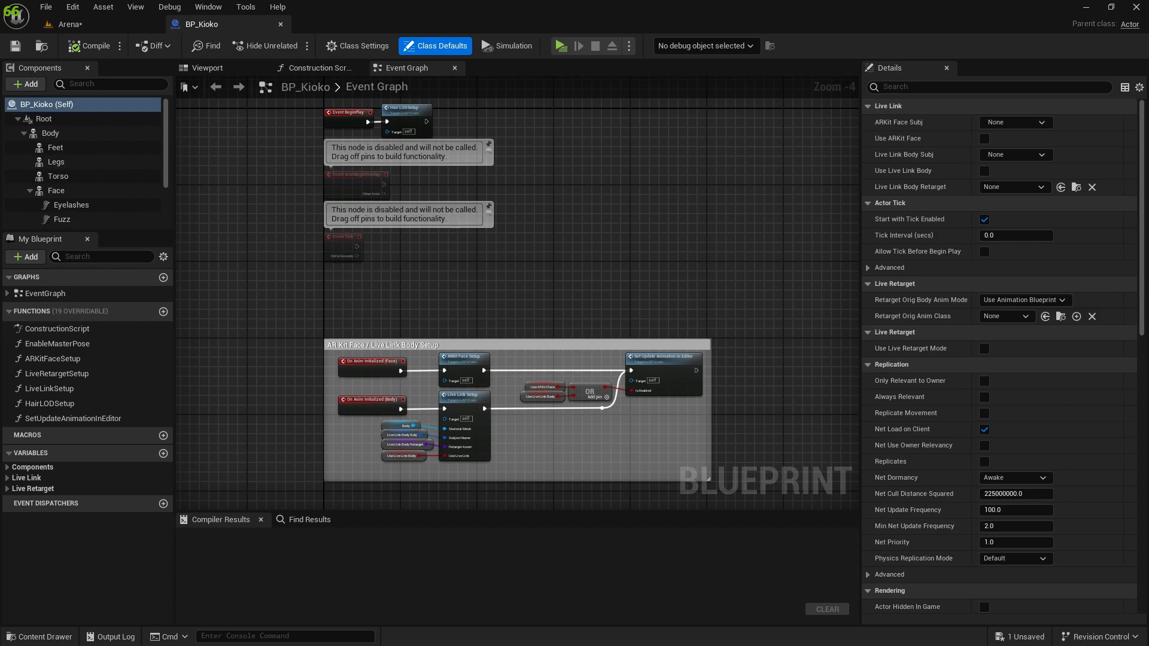
pyautogui.scroll(-3, 70, 162)
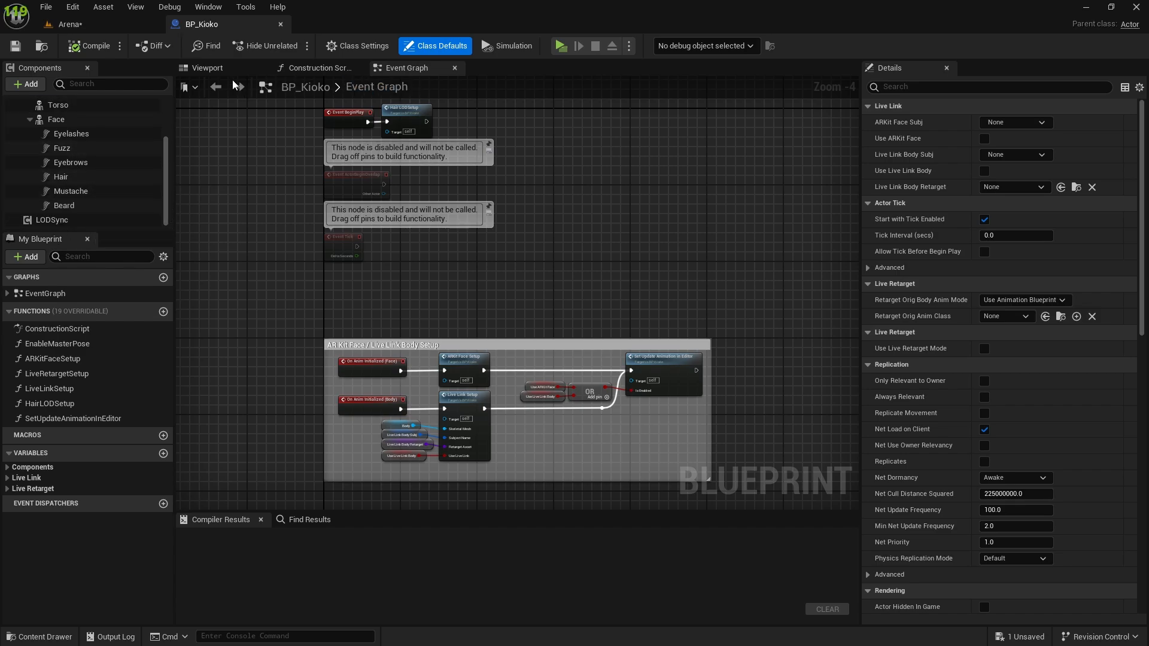
pyautogui.click(207, 68)
pyautogui.moveTo(397, 209); pyautogui.dragTo(446, 165)
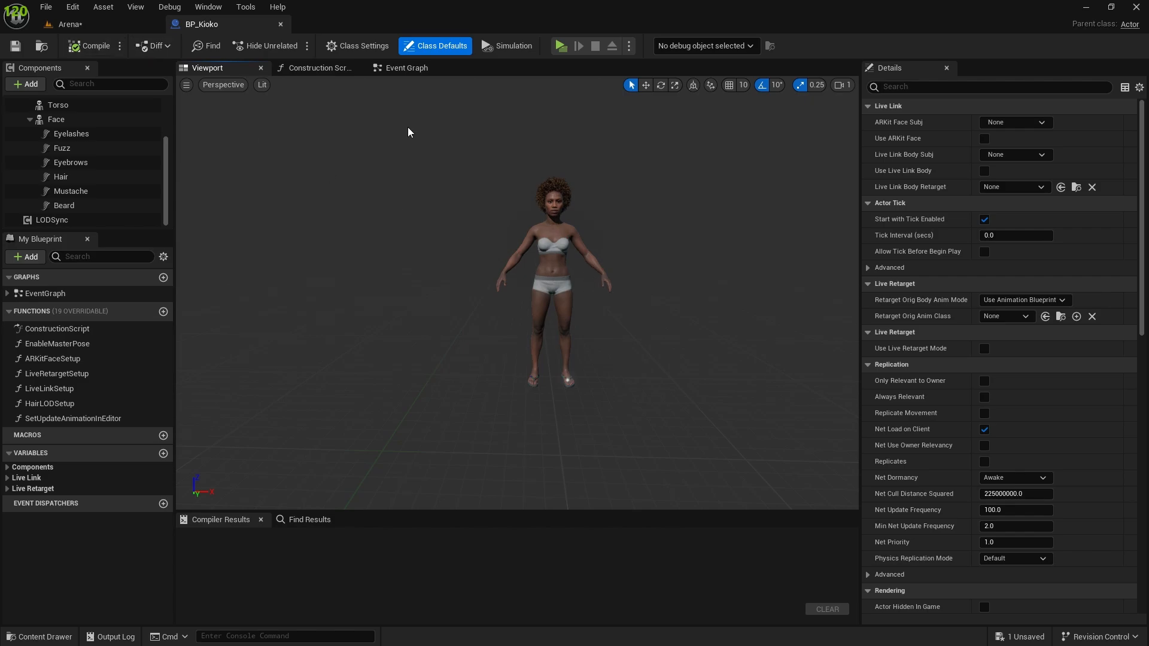
# Return to the Arena level and filter the MetaHumans content folder to texture assets only.
pyautogui.click(136, 22)
pyautogui.moveTo(550, 201); pyautogui.dragTo(589, 181, button='right')
pyautogui.press('w')
pyautogui.hotkey('ctrl', 'space')
pyautogui.click(61, 543)
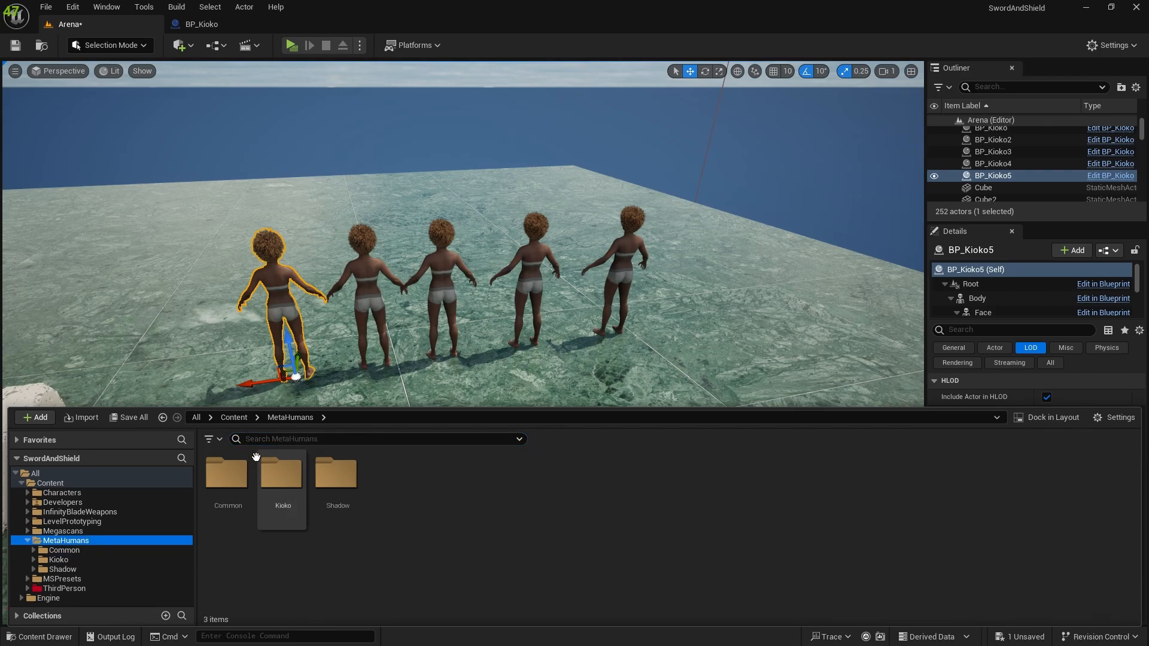
pyautogui.click(218, 443)
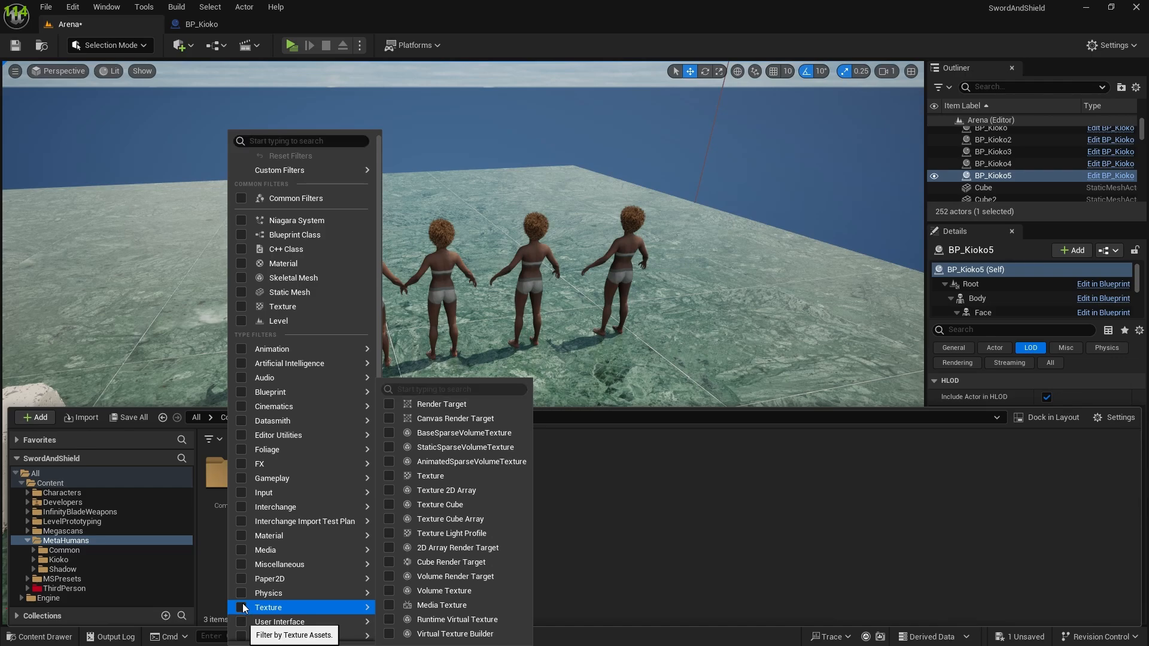
pyautogui.click(263, 607)
pyautogui.click(903, 475)
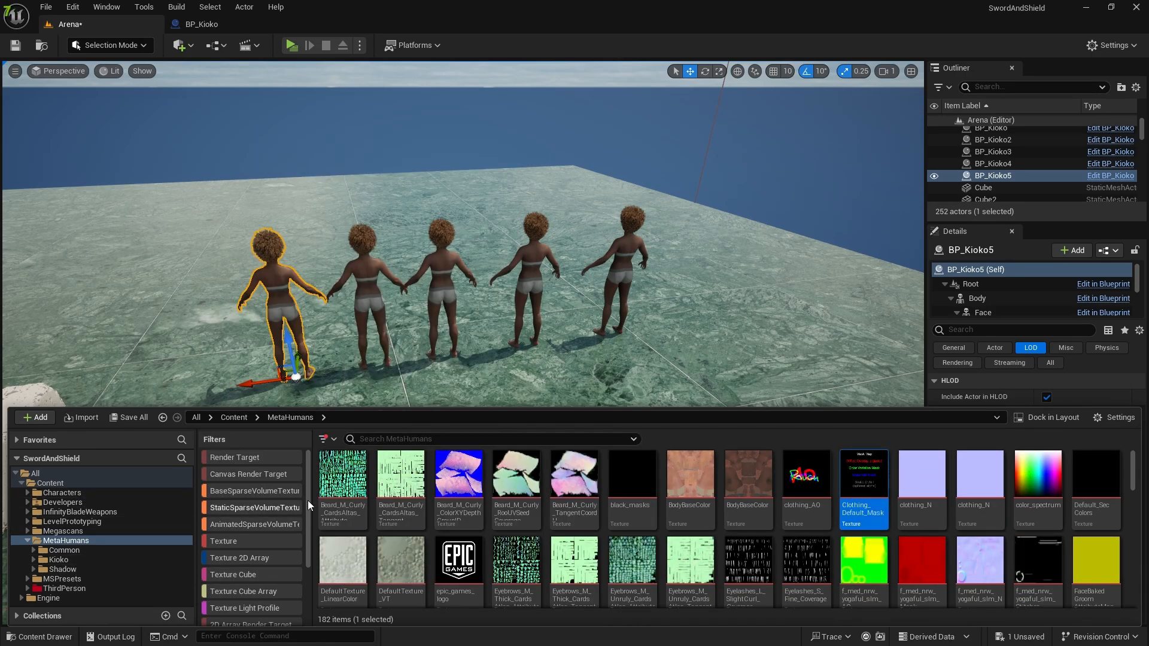
# Select all the filtered MetaHumans textures and open them for bulk editing in the Property Matrix.
pyautogui.click(346, 475)
pyautogui.hotkey('ctrl', 'a')
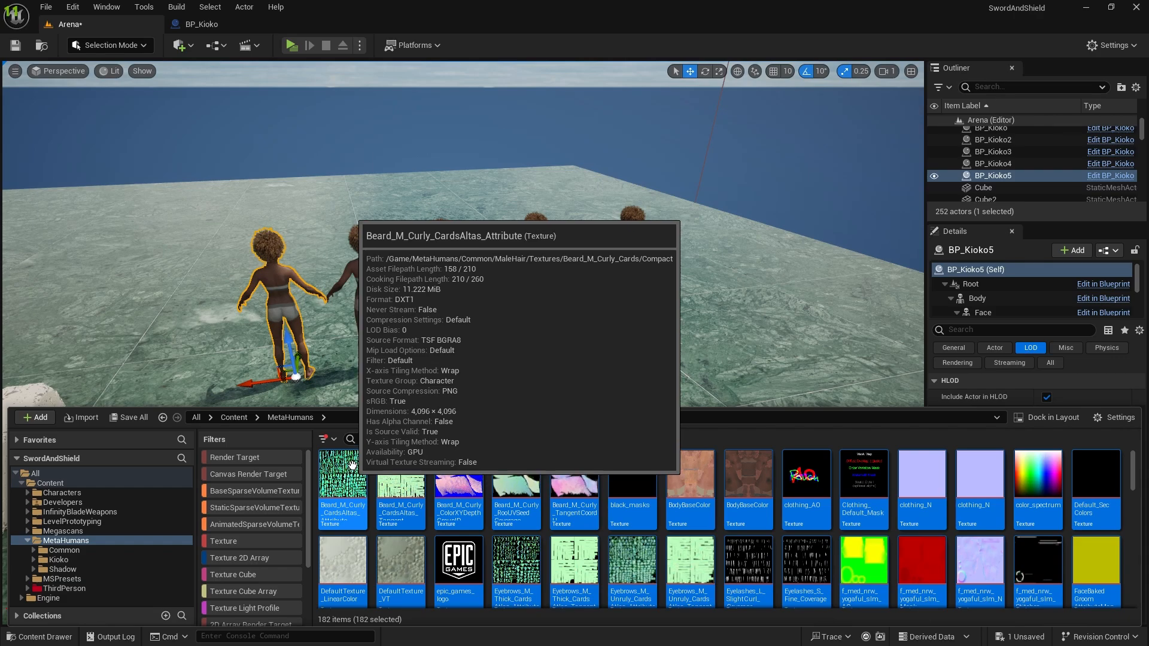
pyautogui.rightClick(394, 494)
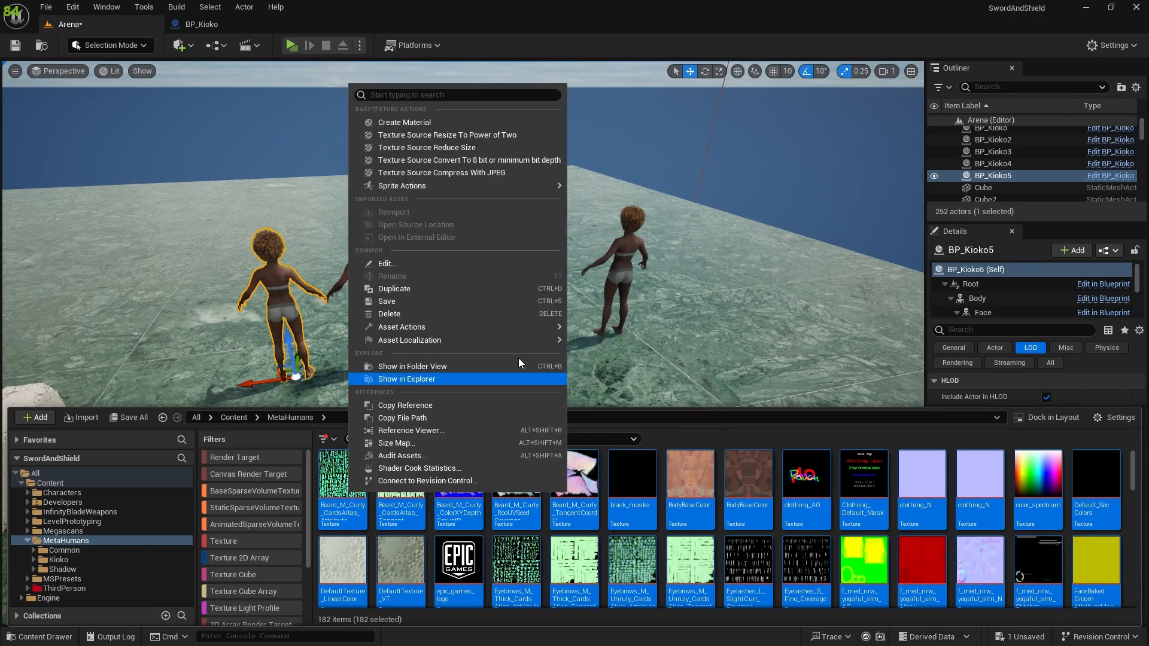
pyautogui.moveTo(468, 328)
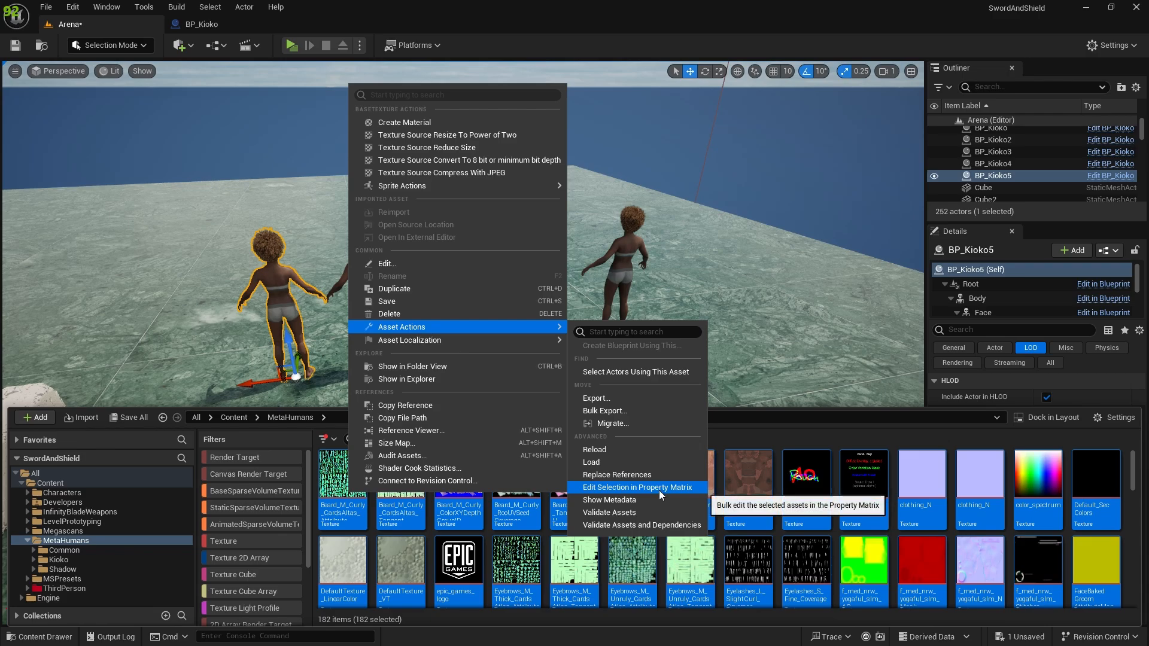
pyautogui.click(659, 490)
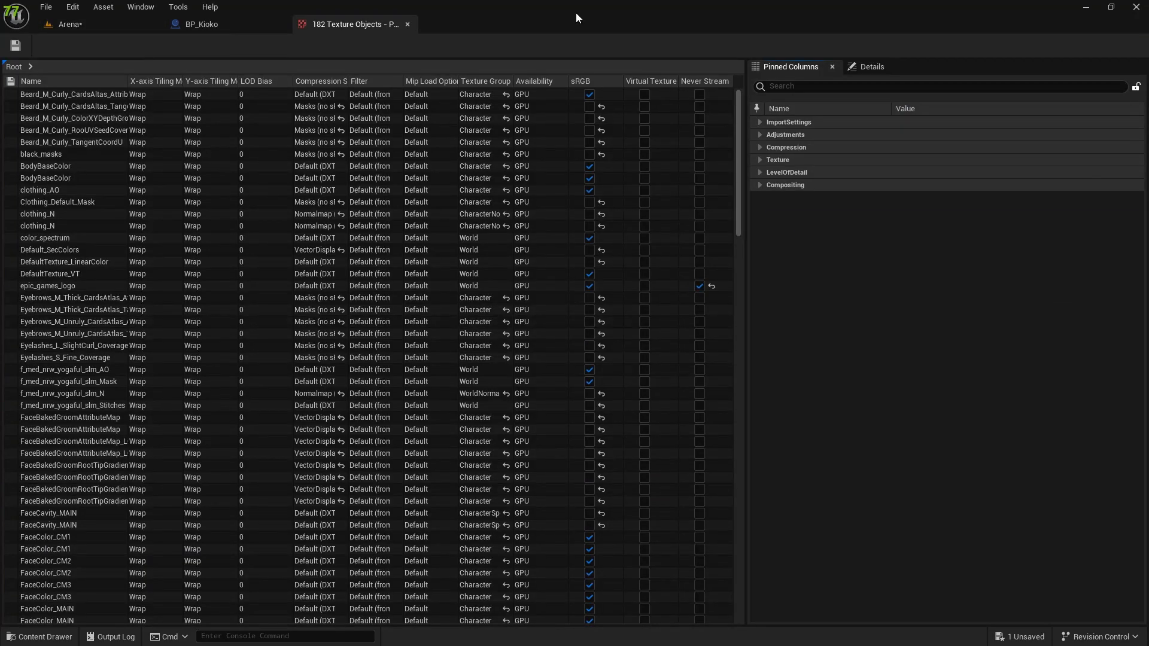
# Return to the Arena level, open the Statistics window and display Texture Stats.
pyautogui.click(123, 27)
pyautogui.moveTo(399, 154); pyautogui.dragTo(421, 98, button='right')
pyautogui.press('w')
pyautogui.press('s')
pyautogui.press('w')
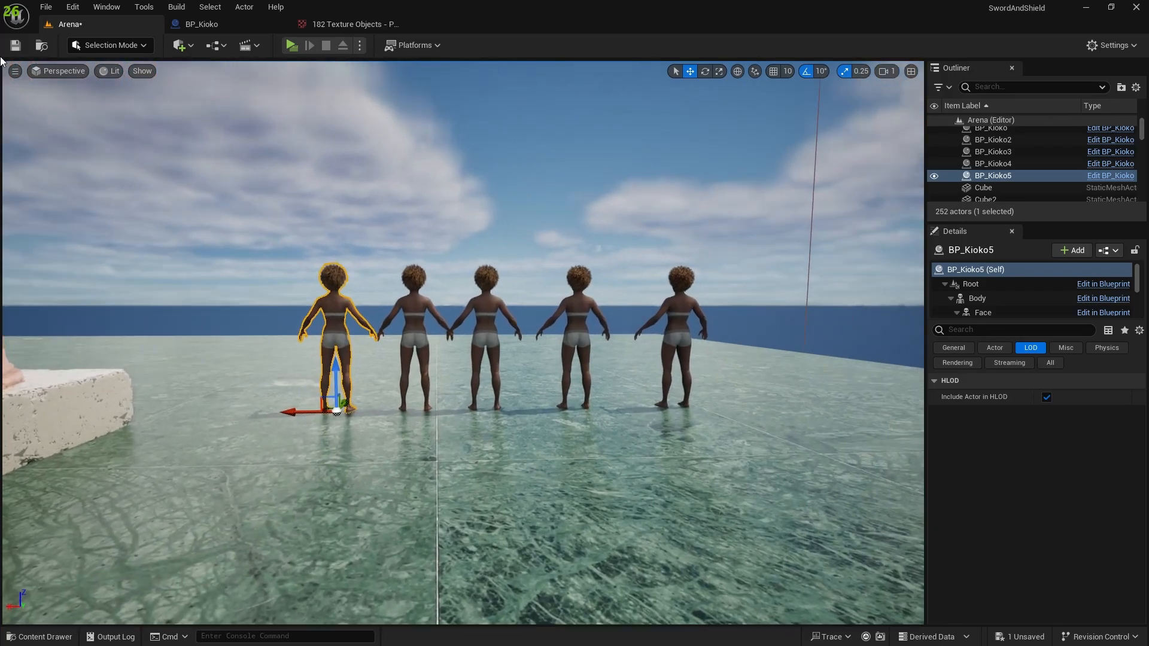
pyautogui.click(177, 8)
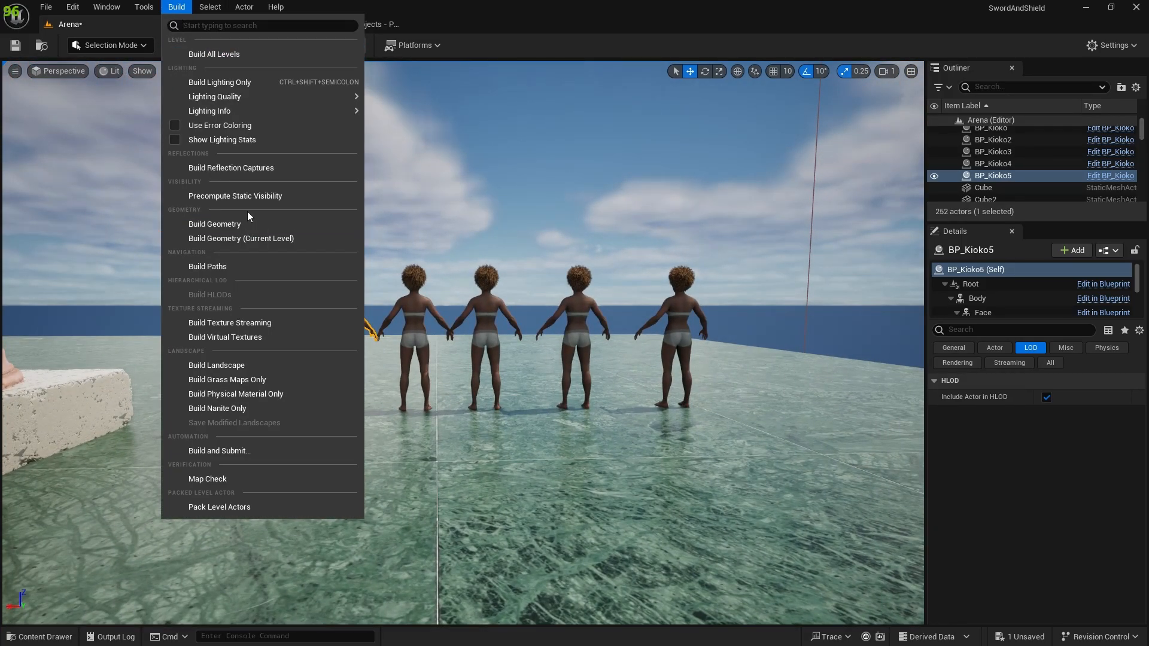
pyautogui.click(144, 8)
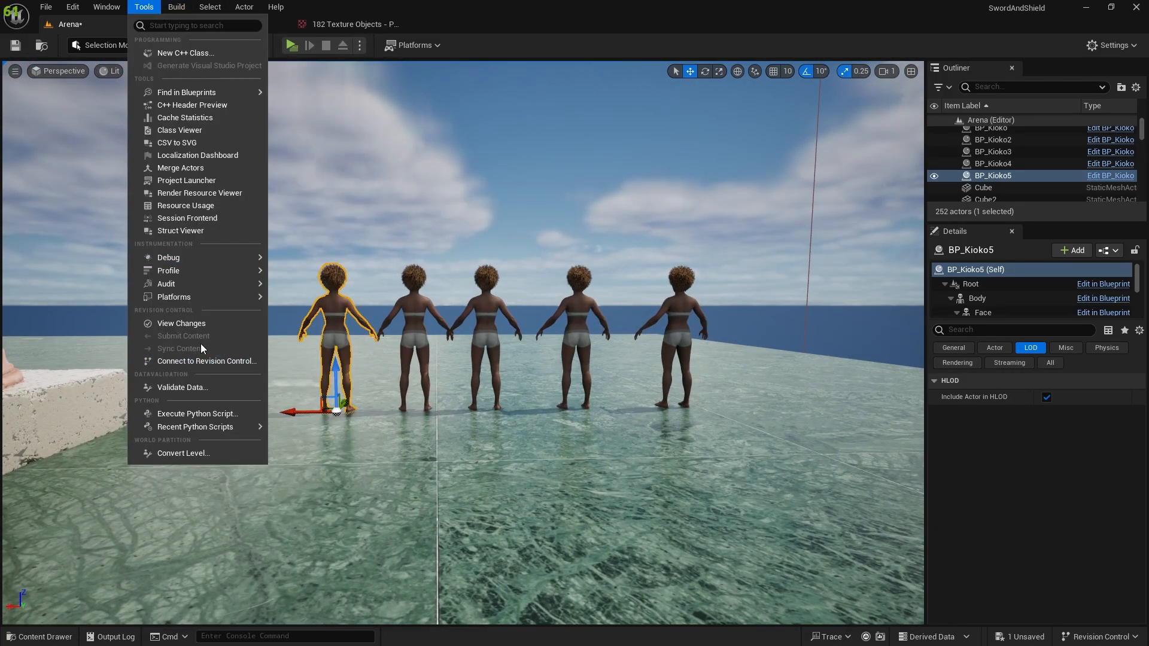
pyautogui.moveTo(220, 286)
pyautogui.click(310, 340)
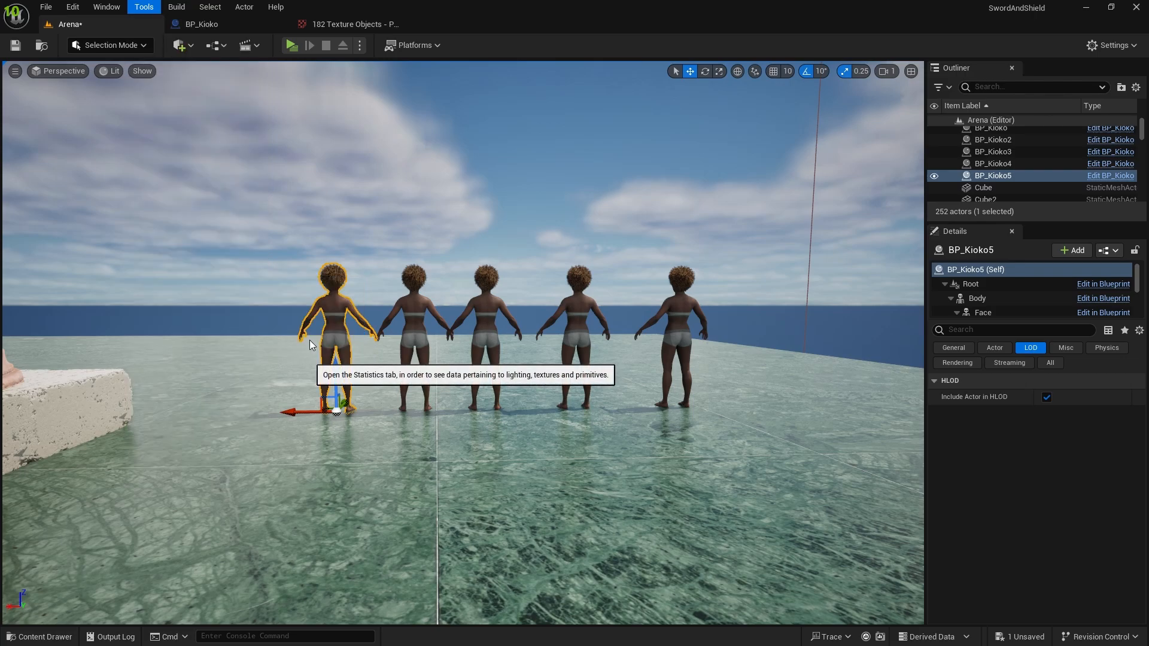
pyautogui.click(270, 99)
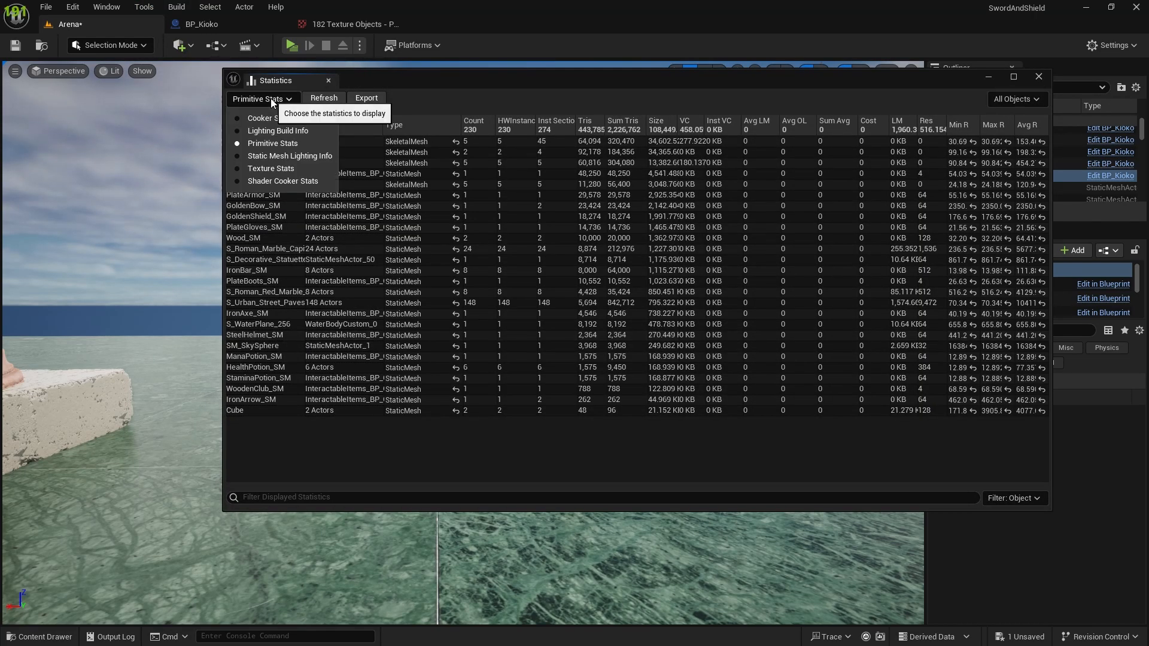
pyautogui.click(270, 168)
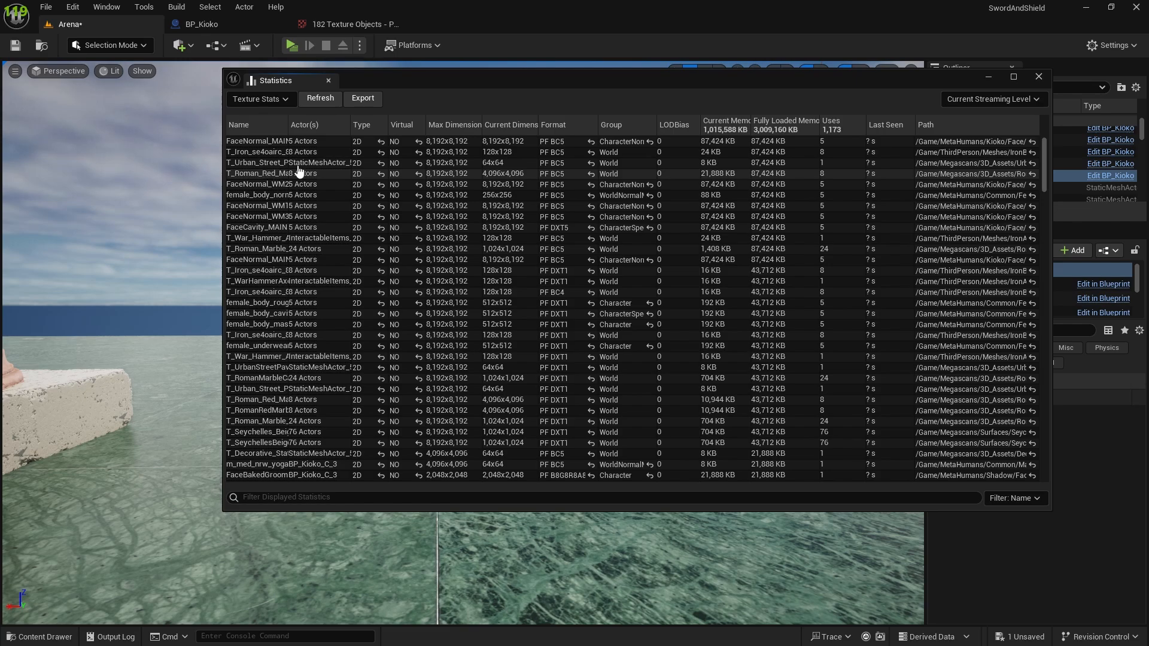
# Examine the texture dimensions and memory in the statistics, locate the FaceNormal_WM1 texture among the project assets, and put the Statistics window away.
pyautogui.moveTo(494, 90); pyautogui.dragTo(723, 99)
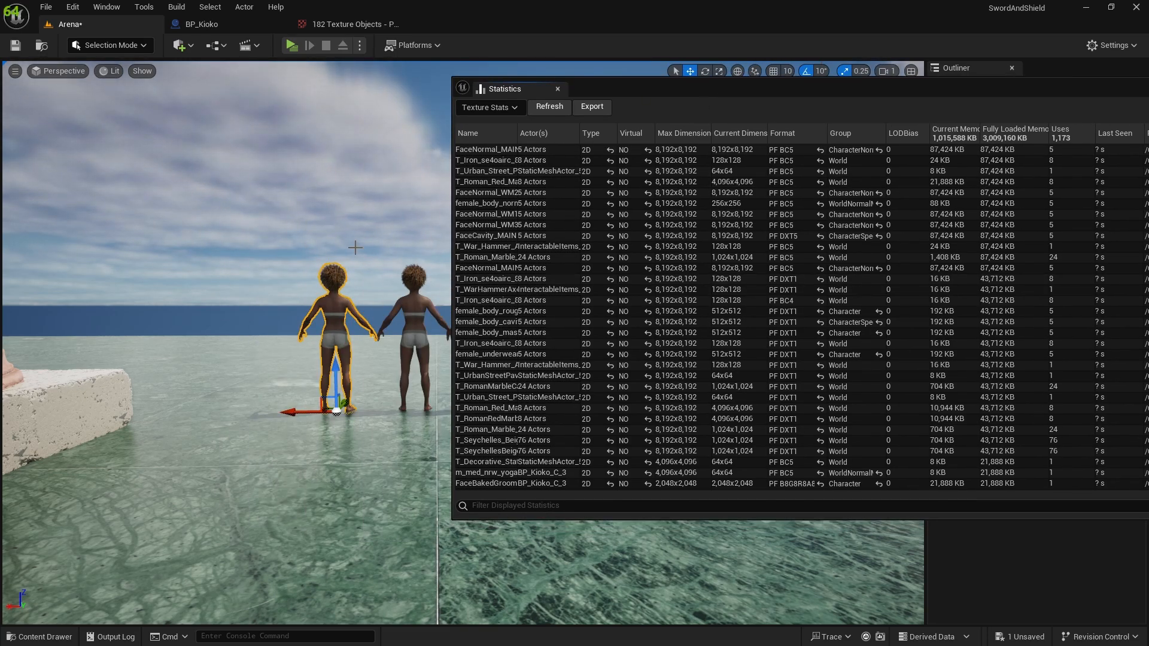
pyautogui.scroll(-2, 476, 184)
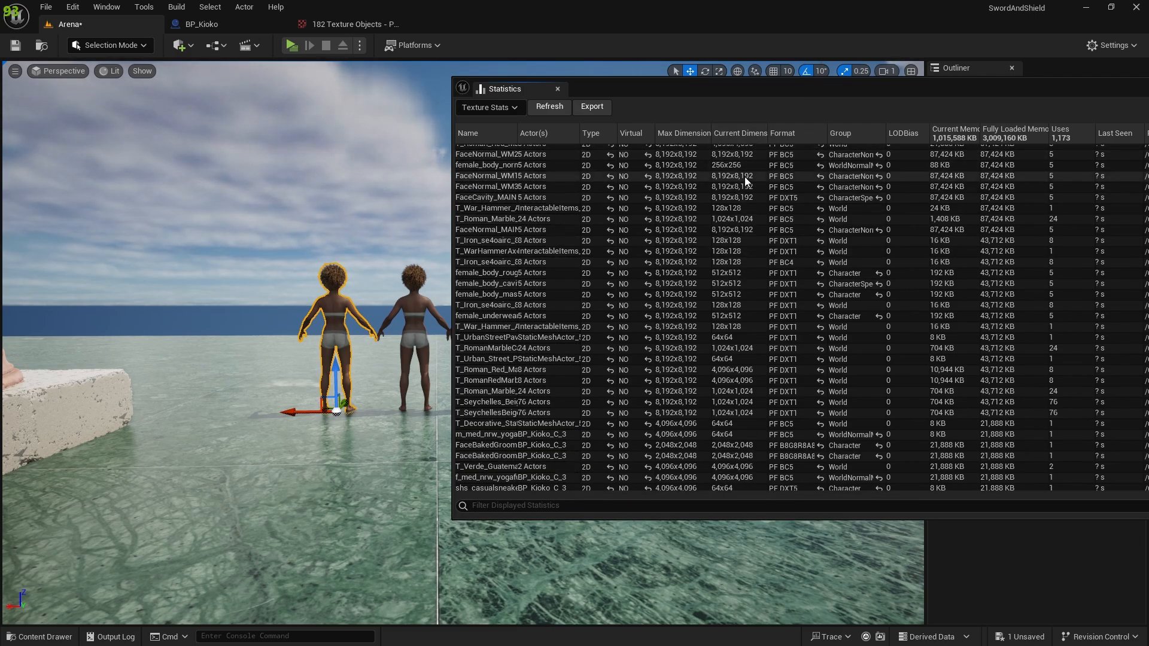
pyautogui.scroll(2, 487, 184)
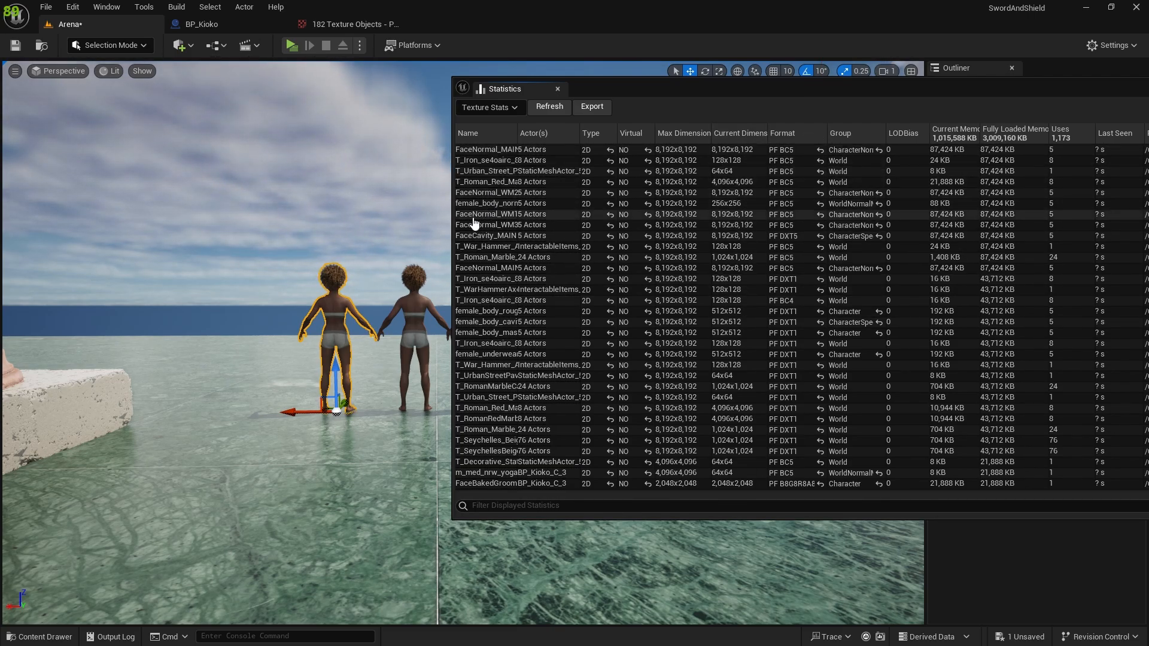
pyautogui.doubleClick(473, 215)
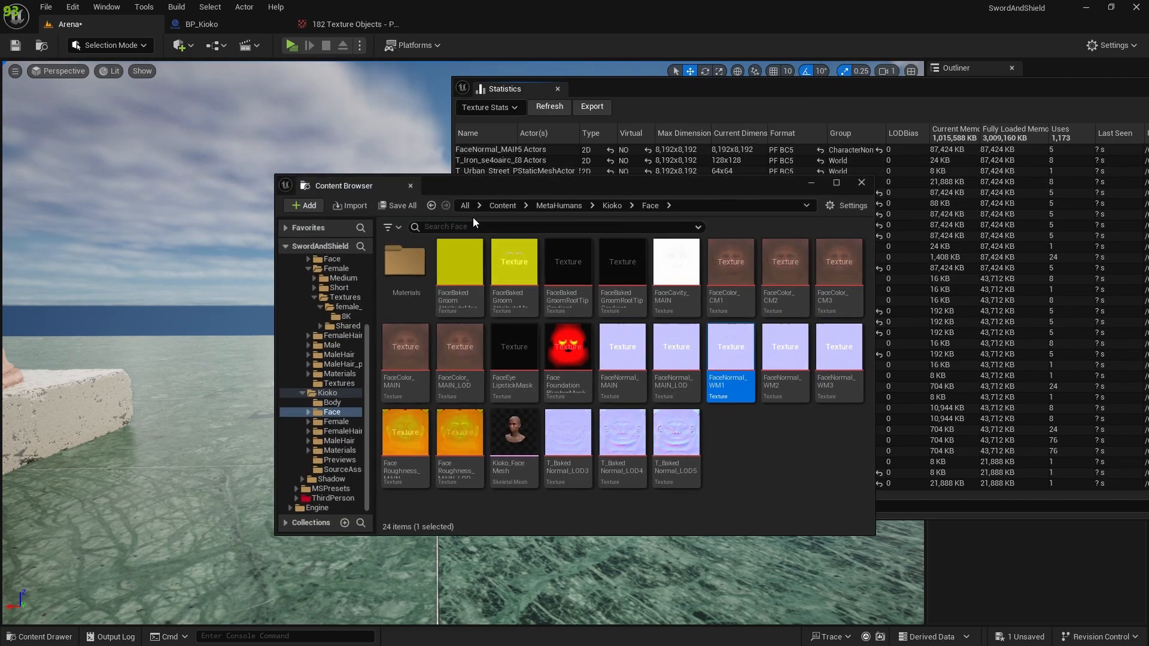
pyautogui.click(860, 184)
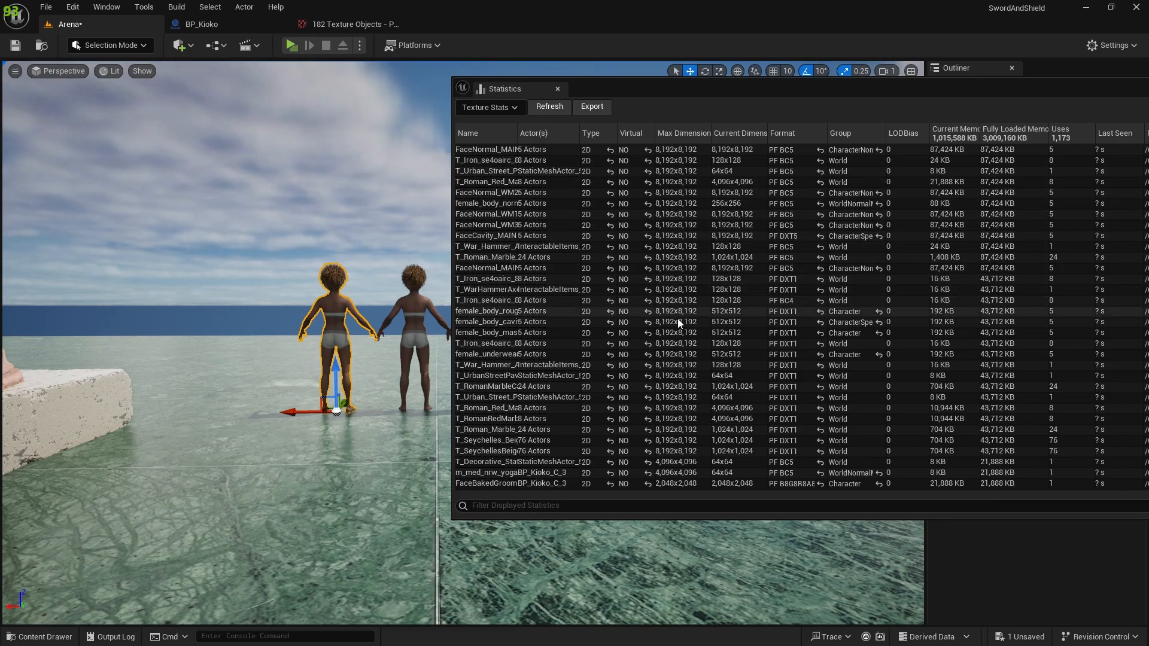
pyautogui.moveTo(798, 90); pyautogui.dragTo(581, 98)
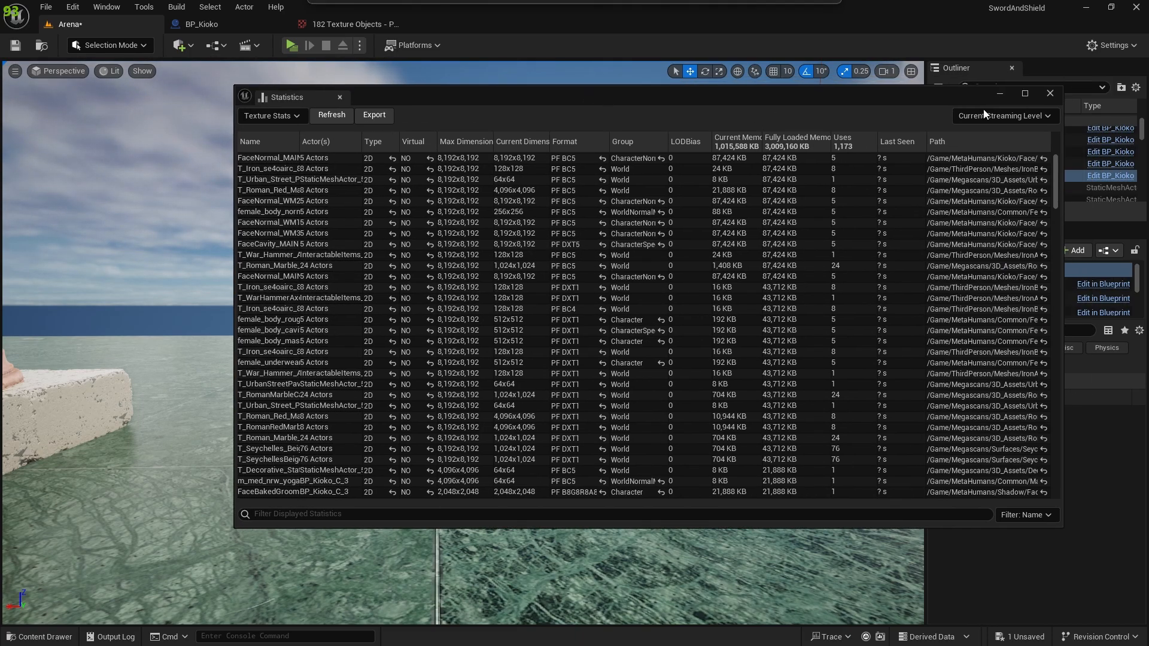
pyautogui.click(1000, 93)
# Set the Maximum Texture Size of all the MetaHumans textures to 256 in the Property Matrix and save the assets.
pyautogui.click(334, 23)
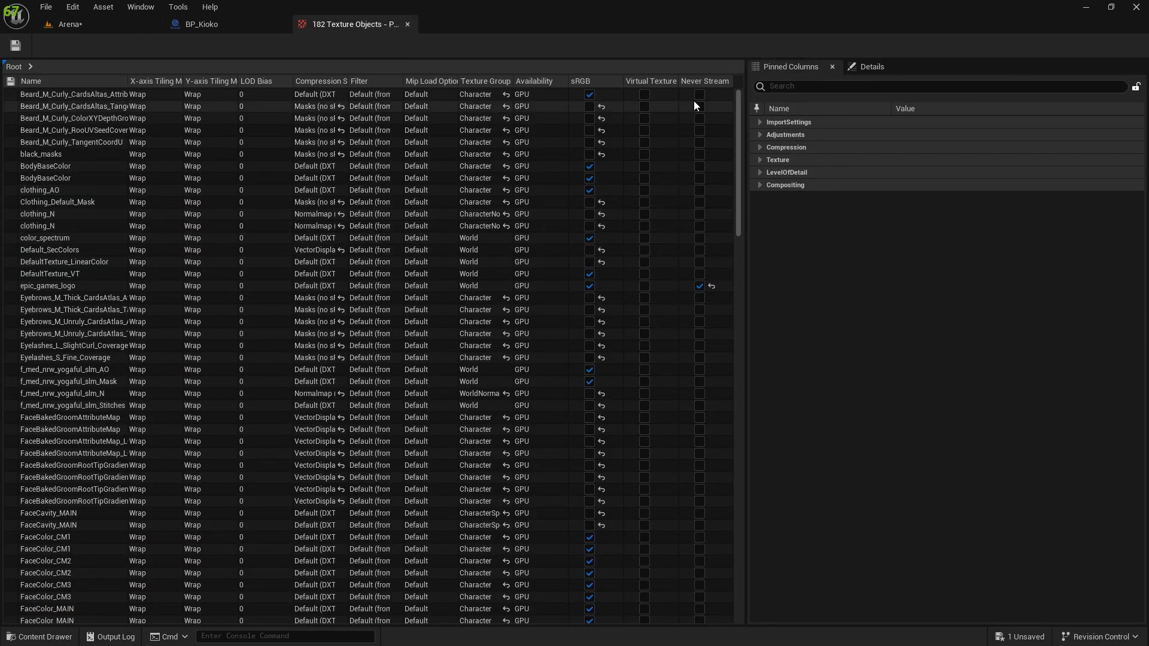
pyautogui.click(803, 86)
pyautogui.write('maxim')
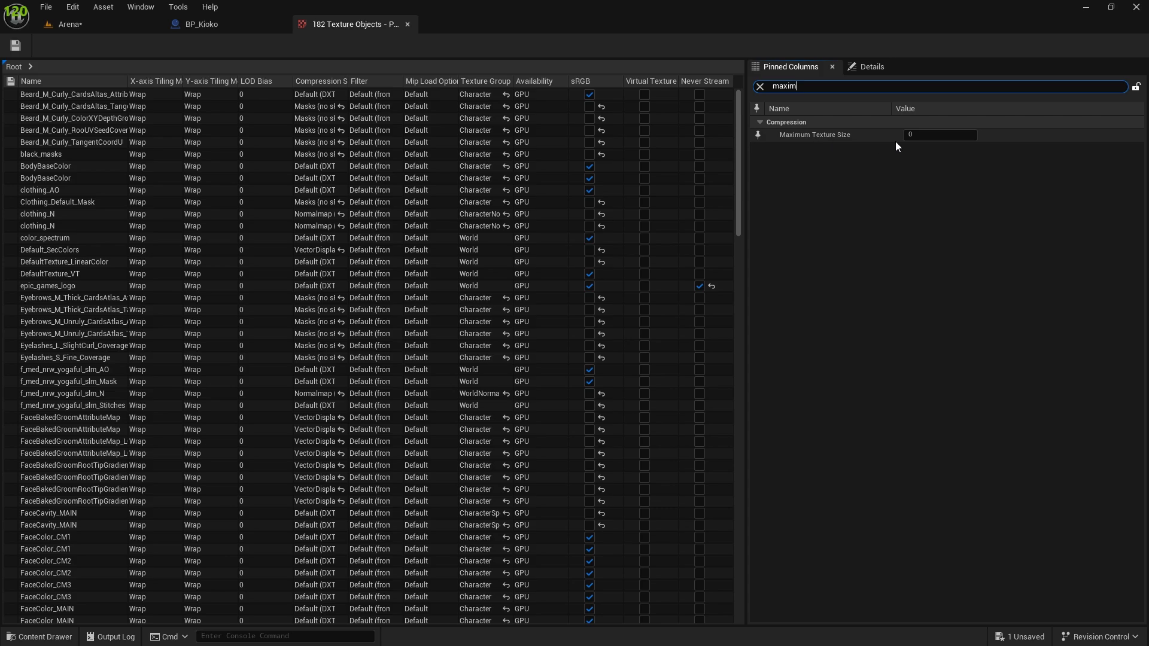
pyautogui.click(911, 135)
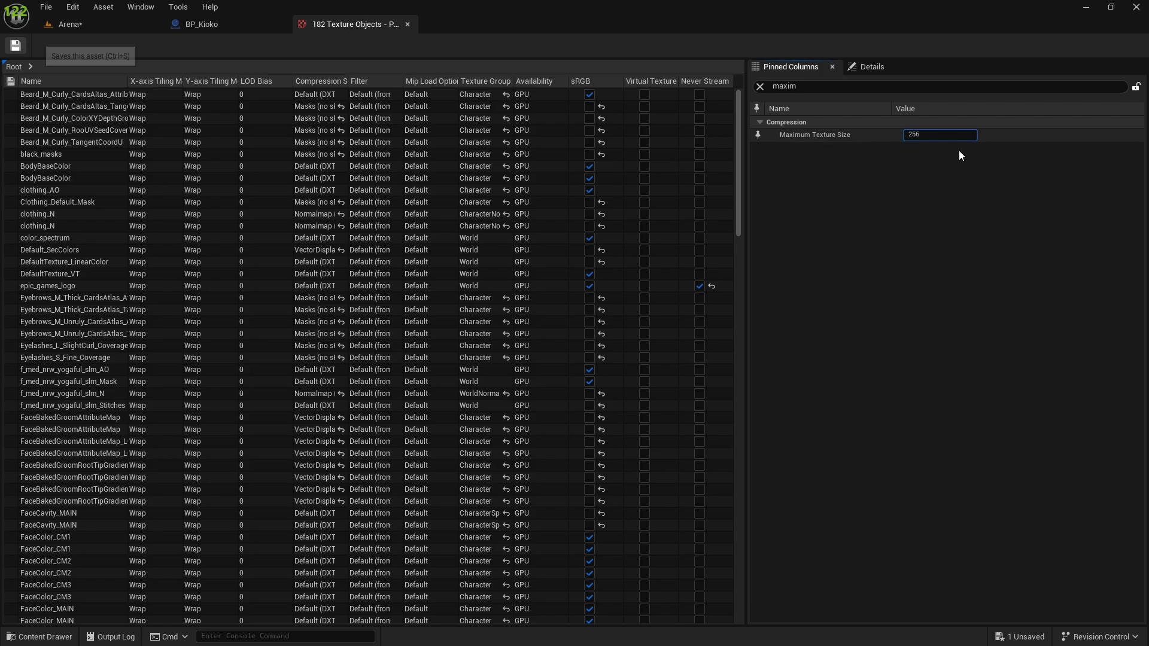
pyautogui.press('Return')
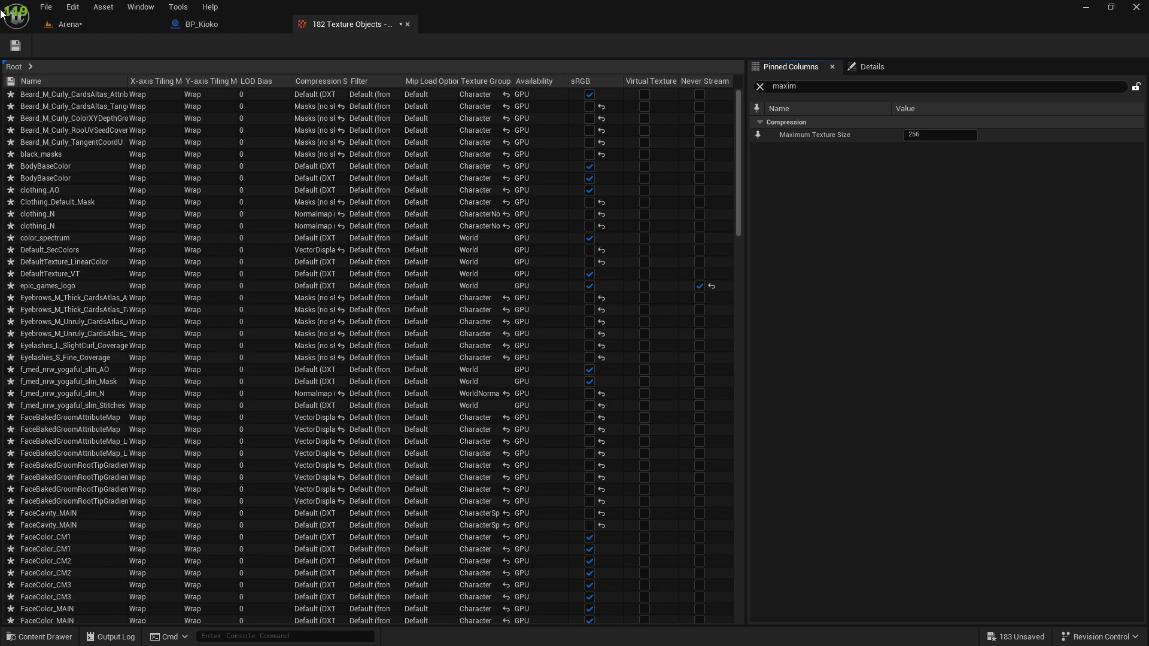
pyautogui.click(16, 46)
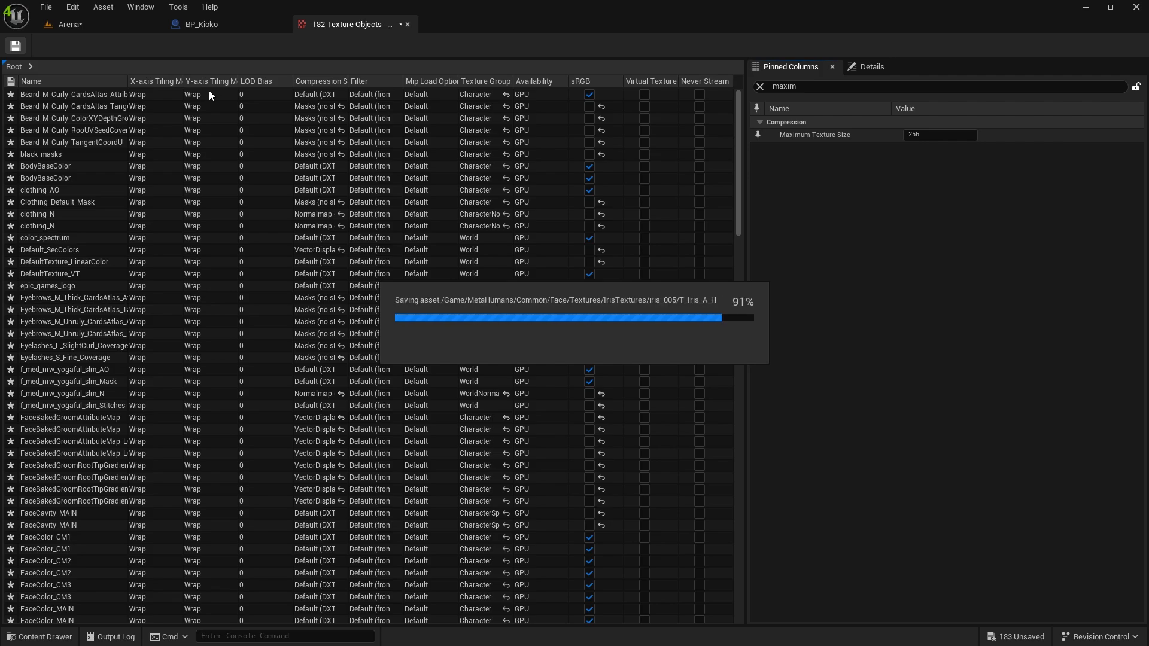
pyautogui.scroll(-5, 293, 267)
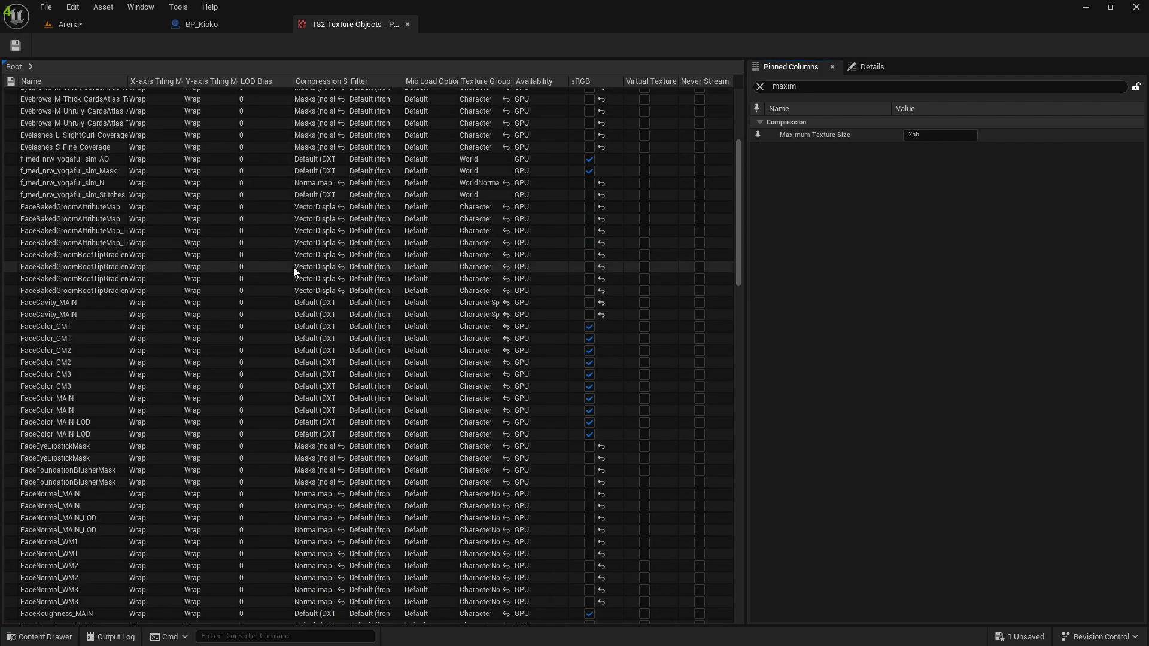
pyautogui.scroll(-8, 294, 267)
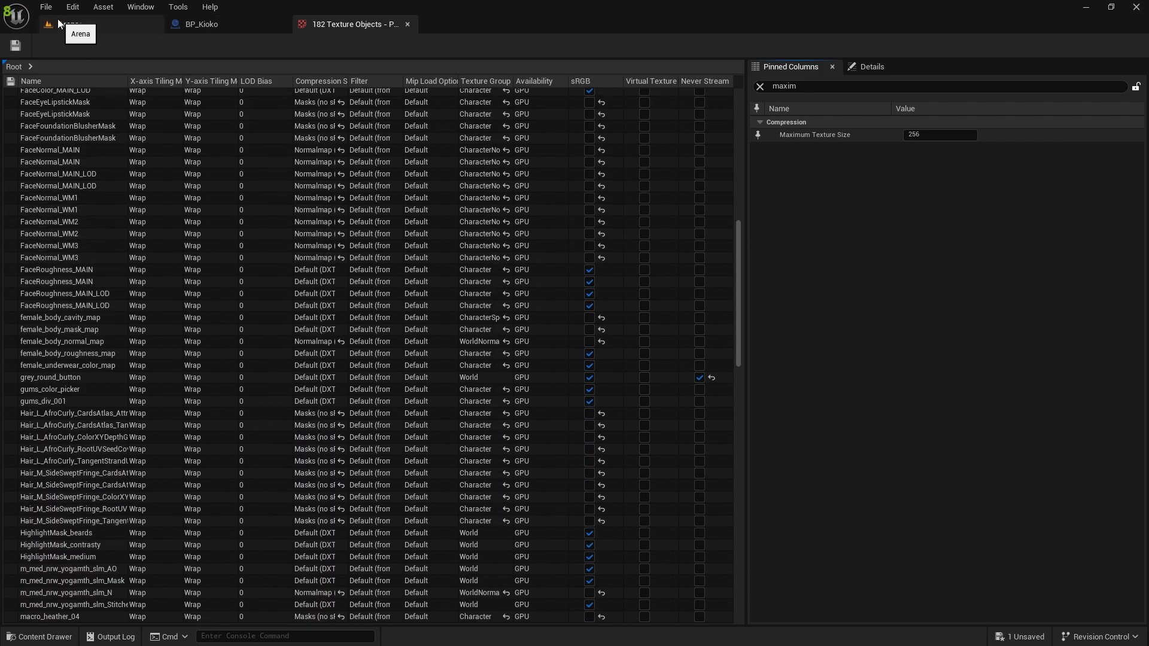
# Play-test the Arena level, run around the row of Kioko characters to examine how they look, and stop the session.
pyautogui.click(63, 24)
pyautogui.moveTo(321, 178); pyautogui.dragTo(617, 299, button='right')
pyautogui.press('s')
pyautogui.press('w')
pyautogui.press('a')
pyautogui.press('s')
pyautogui.press('a')
pyautogui.press('a')
pyautogui.press('d')
pyautogui.press('w')
pyautogui.press('s')
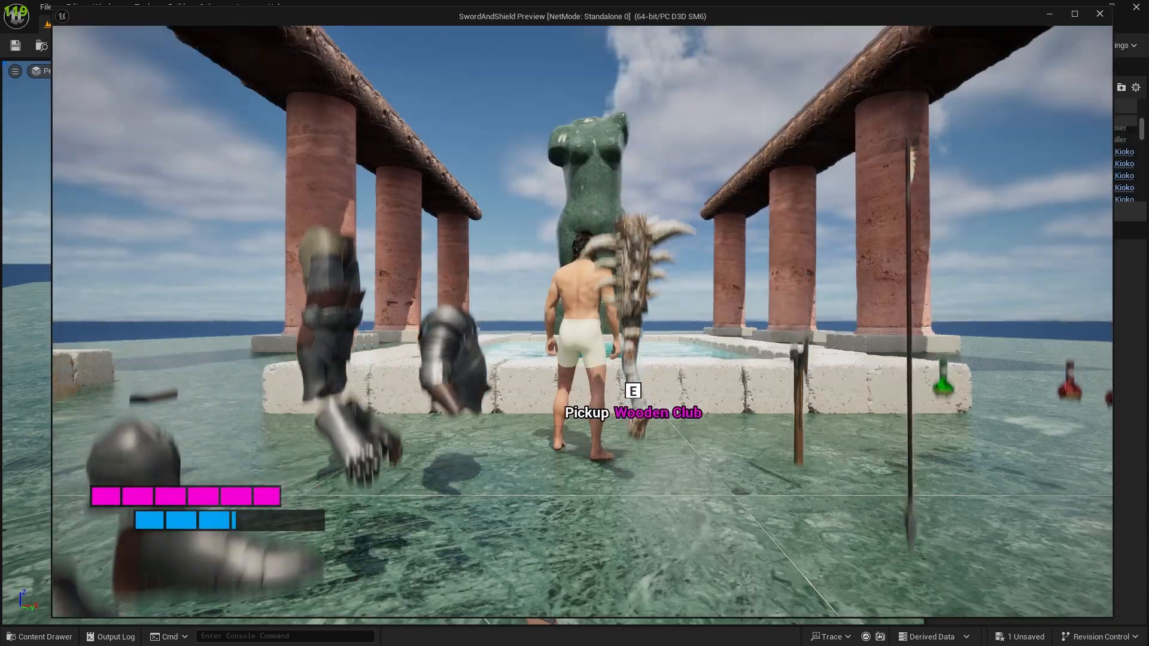
pyautogui.press('w')
pyautogui.press('w')
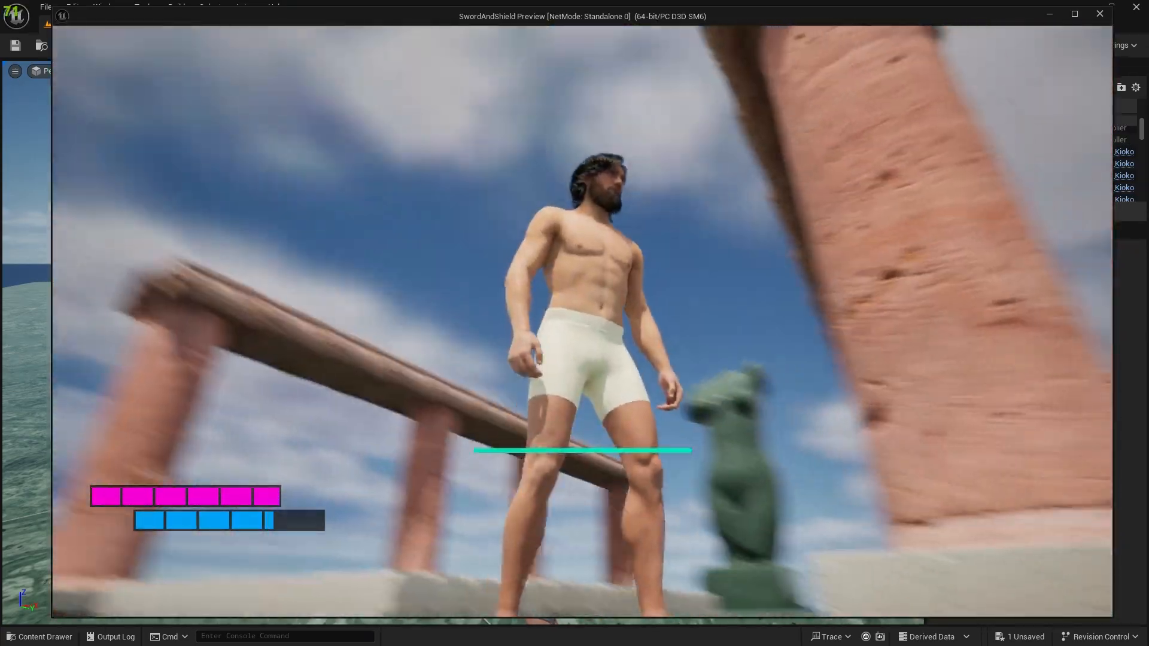
pyautogui.press('w')
pyautogui.press('w')
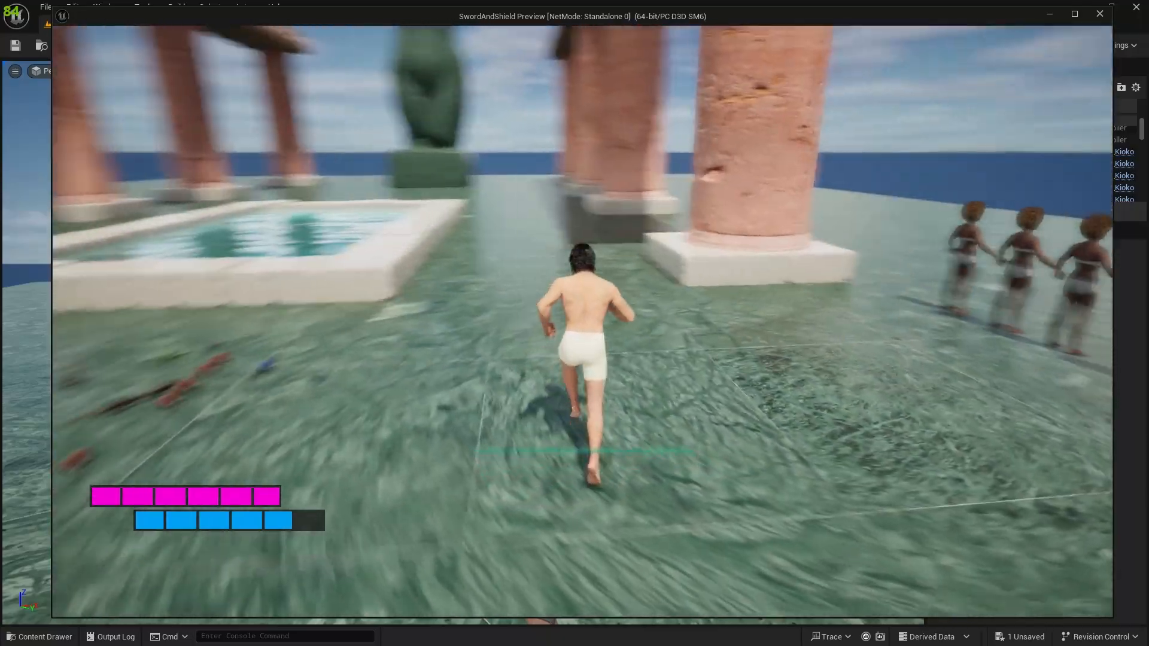
pyautogui.press('w')
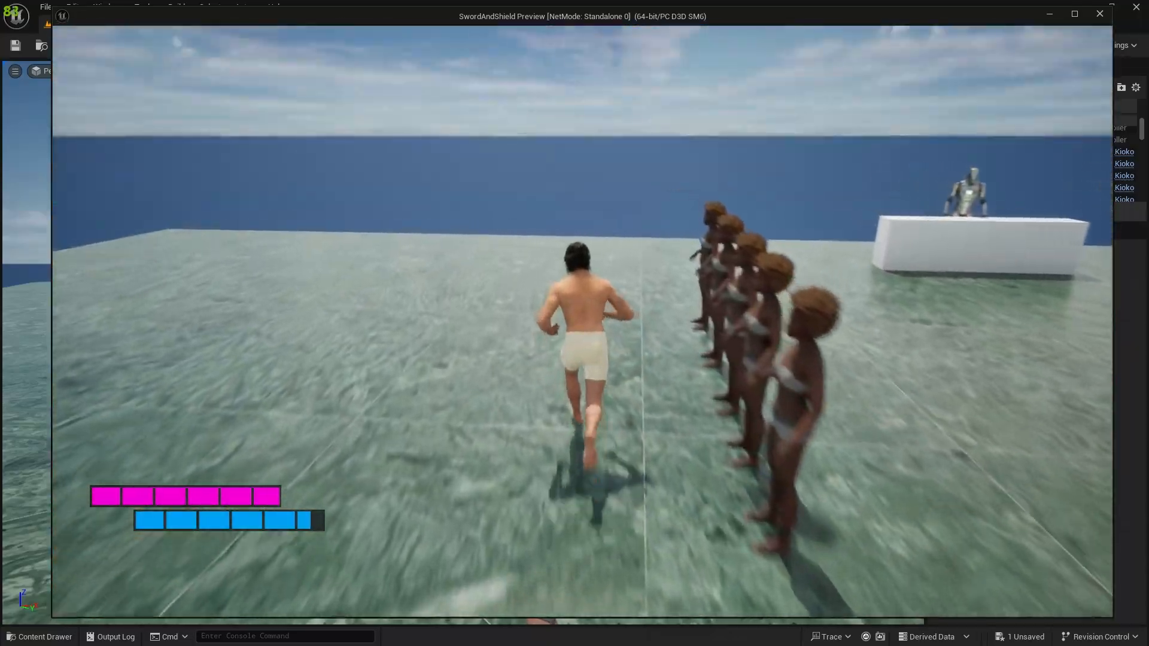
pyautogui.press('w')
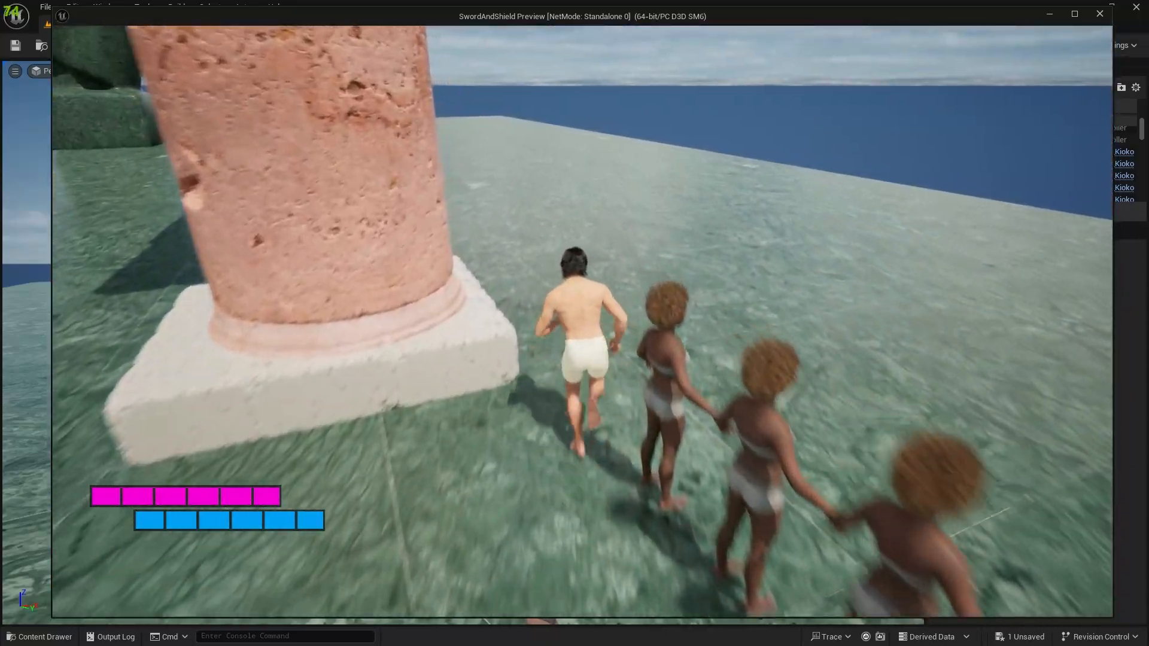
pyautogui.press('s')
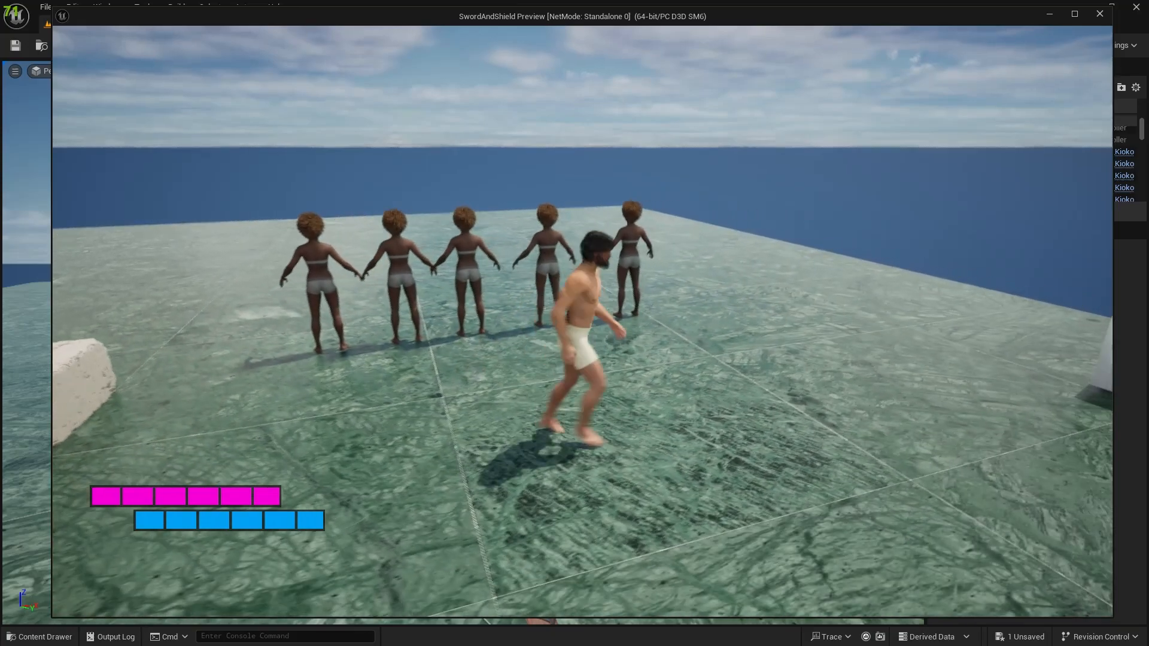
pyautogui.press('w')
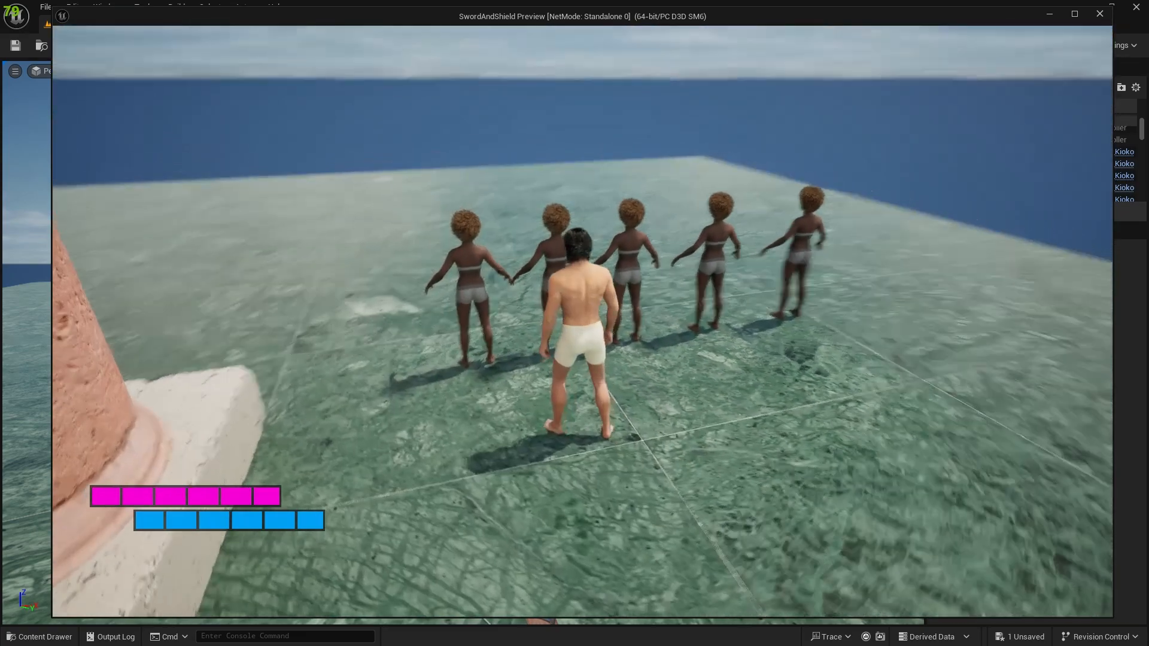
pyautogui.press('Escape')
# Examine the row of Kioko characters up close in the Arena editor viewport.
pyautogui.moveTo(580, 285); pyautogui.dragTo(848, 322, button='right')
pyautogui.press('s')
pyautogui.press('s')
pyautogui.press('w')
pyautogui.moveTo(313, 71); pyautogui.dragTo(311, 89, button='right')
pyautogui.press('s')
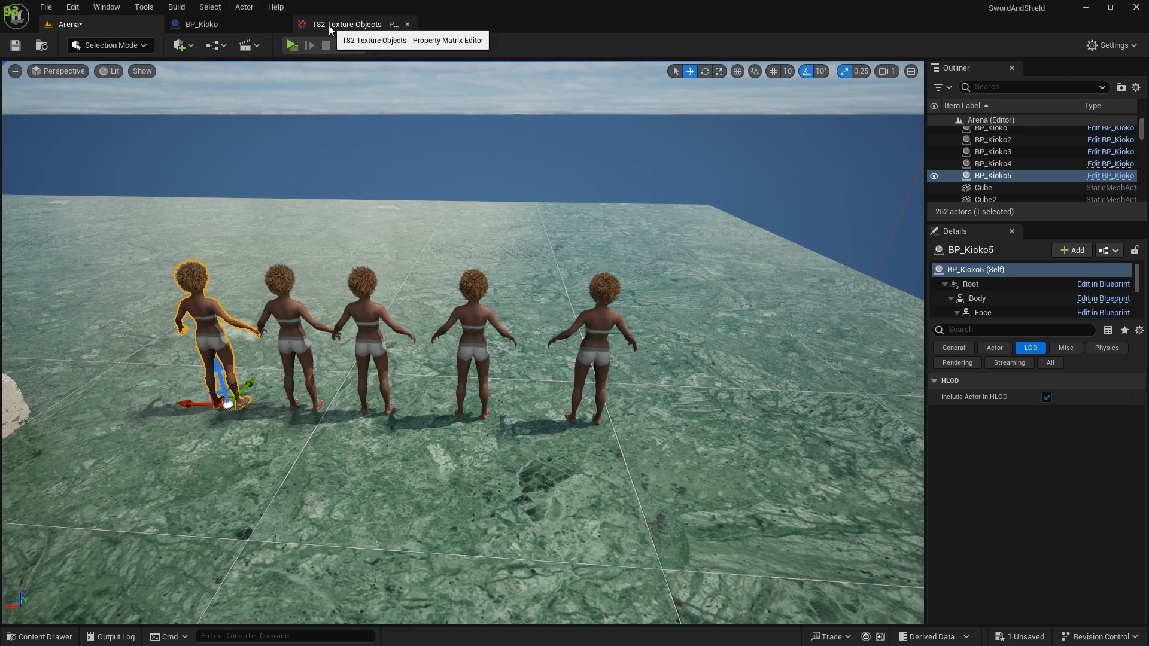
# In BP_Kioko, select the Hair component and open its groom asset, Hair_L_AfroCurly.
pyautogui.click(260, 27)
pyautogui.scroll(6, 518, 247)
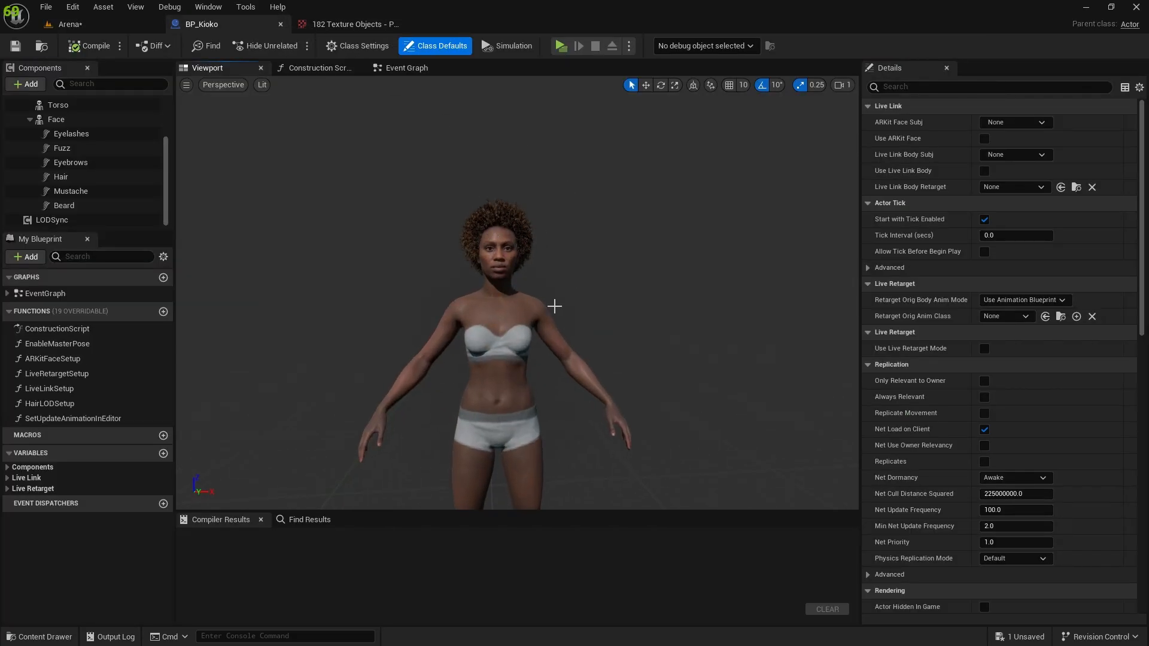
pyautogui.click(90, 134)
pyautogui.click(63, 205)
pyautogui.click(85, 176)
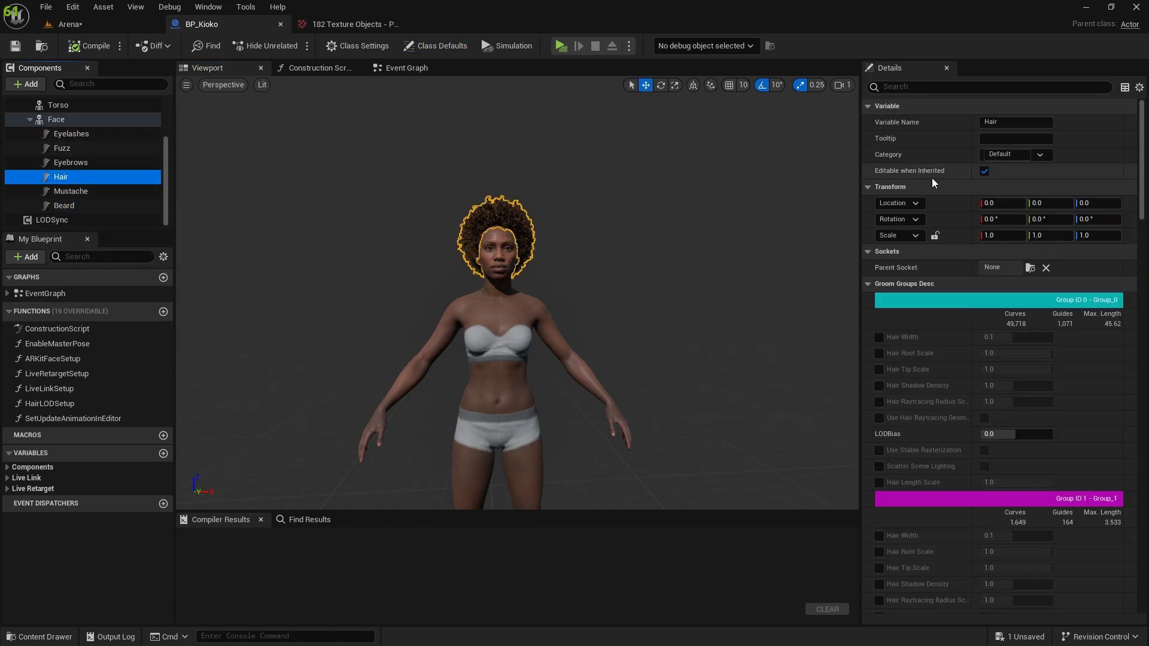
pyautogui.scroll(-6, 937, 361)
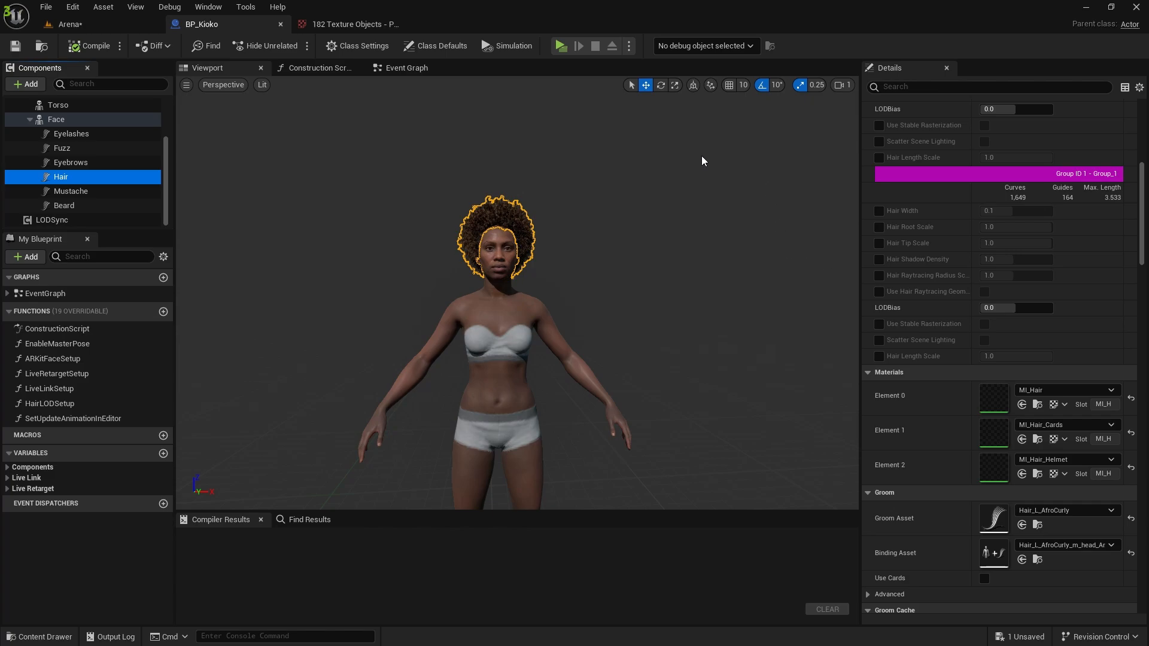
pyautogui.scroll(-2, 948, 371)
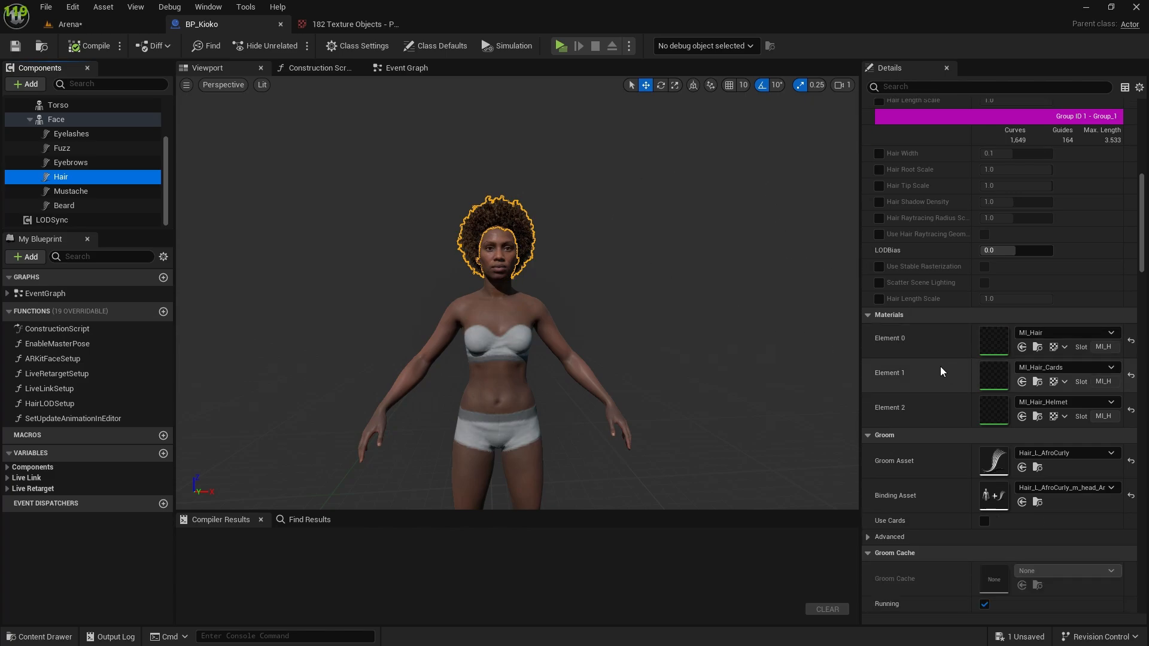
pyautogui.scroll(-8, 979, 397)
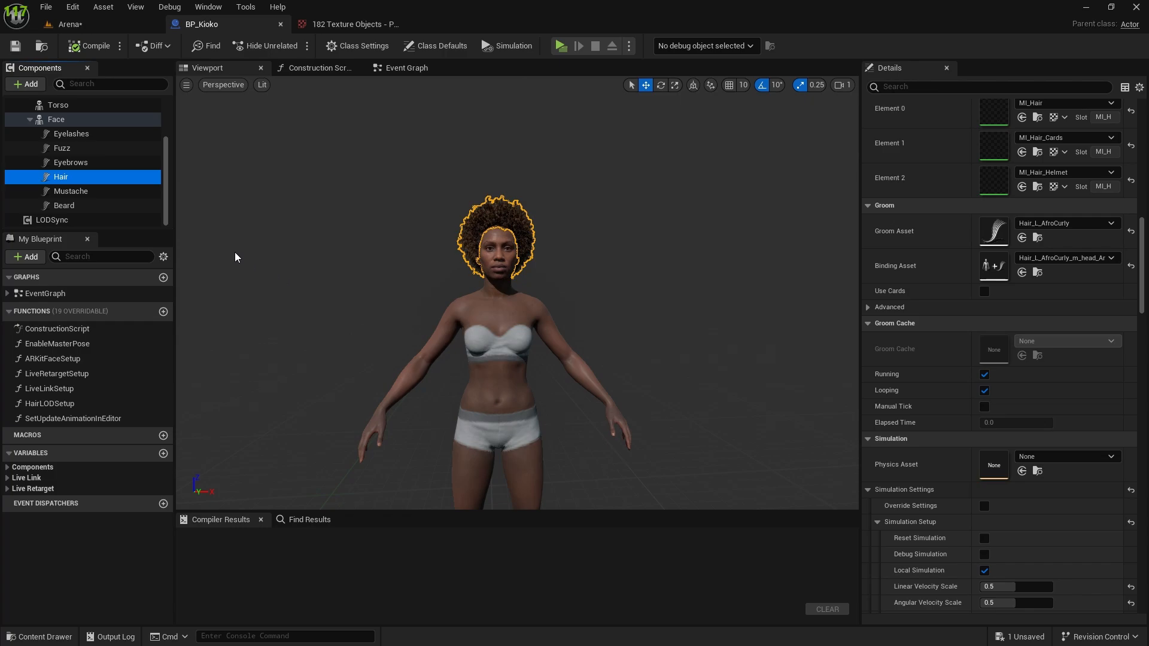
pyautogui.scroll(8, 957, 257)
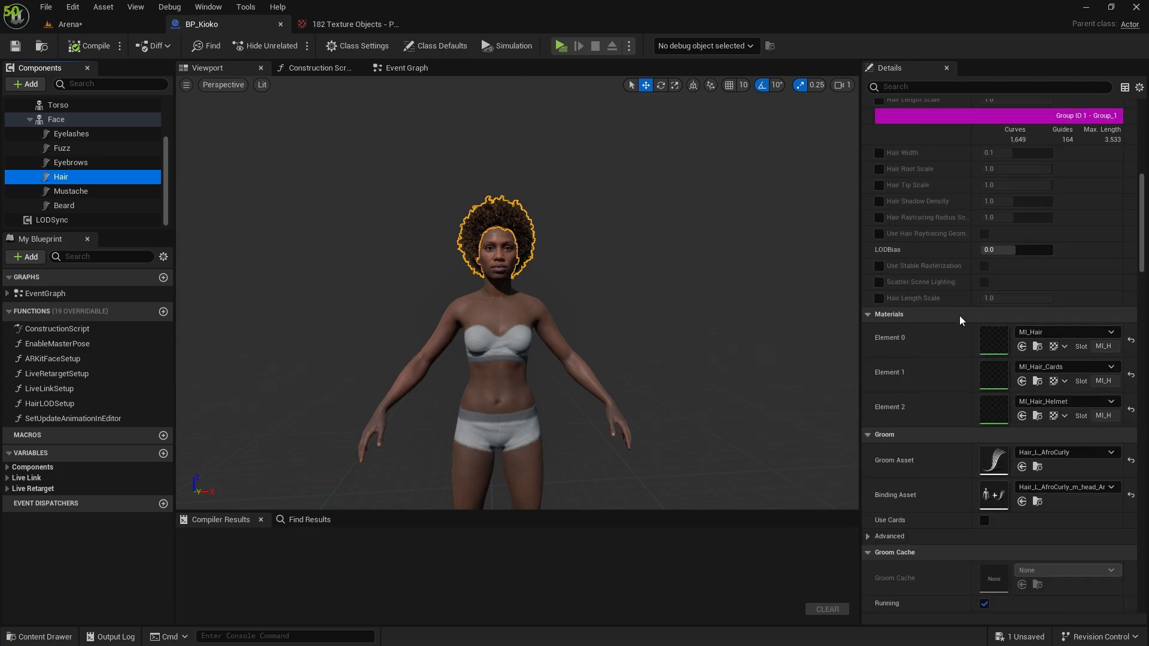
pyautogui.scroll(-3, 963, 335)
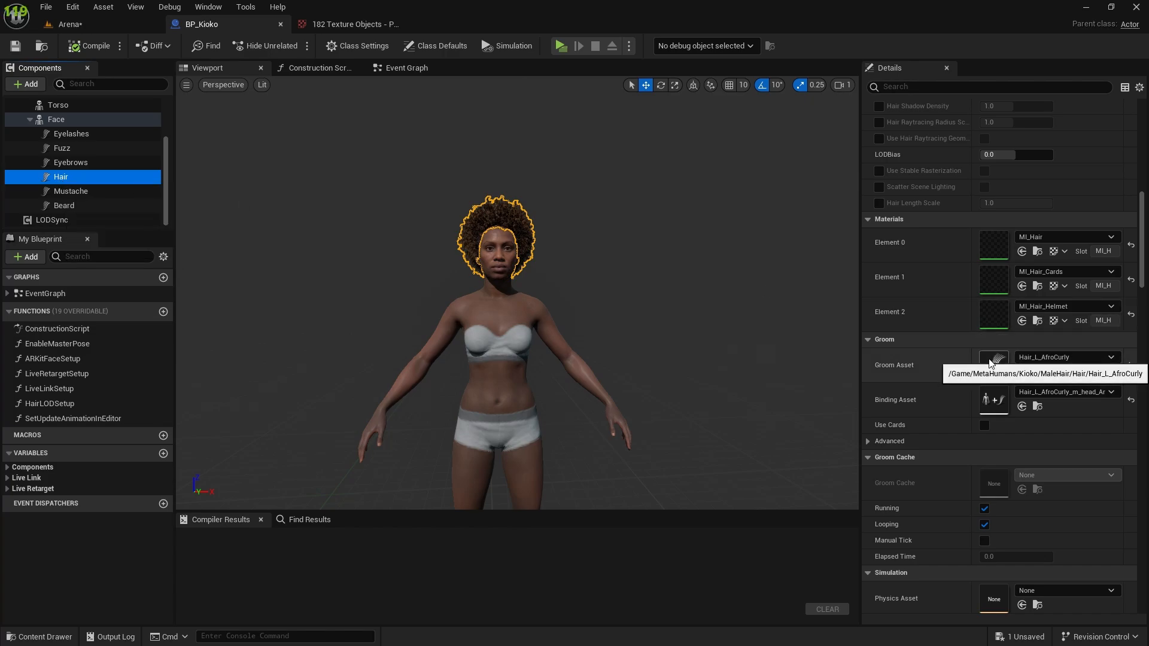
pyautogui.doubleClick(995, 365)
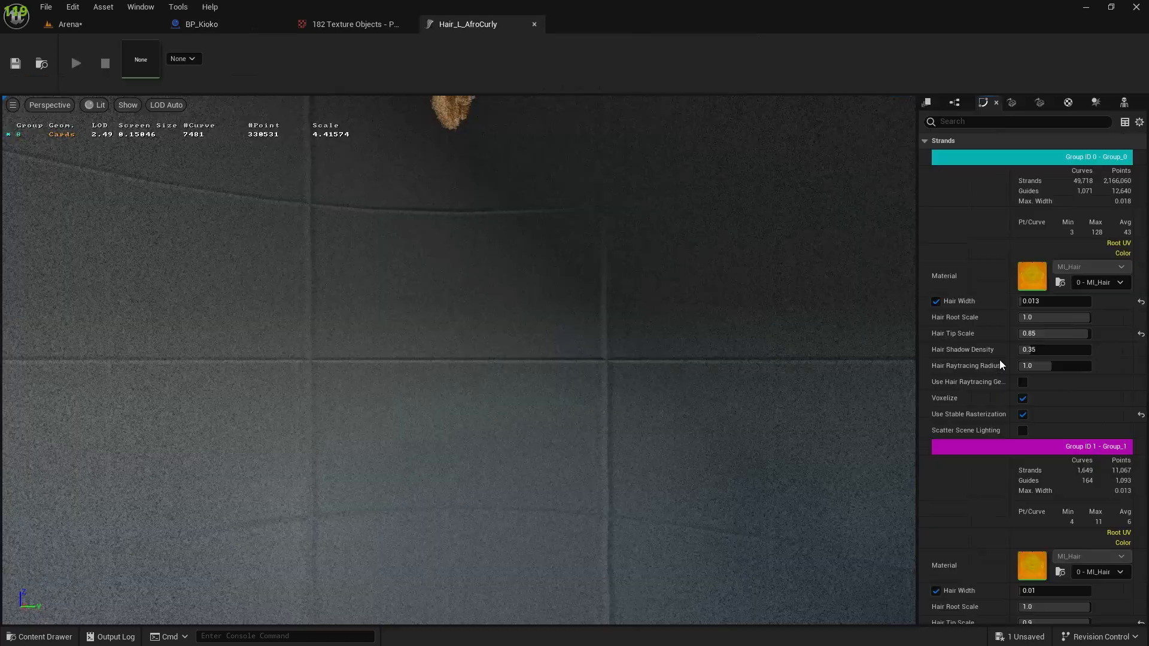
# Turn off Enable Simulation for physics group 0 of Hair_L_AfroCurly in the Property Matrix and save the asset.
pyautogui.click(1124, 123)
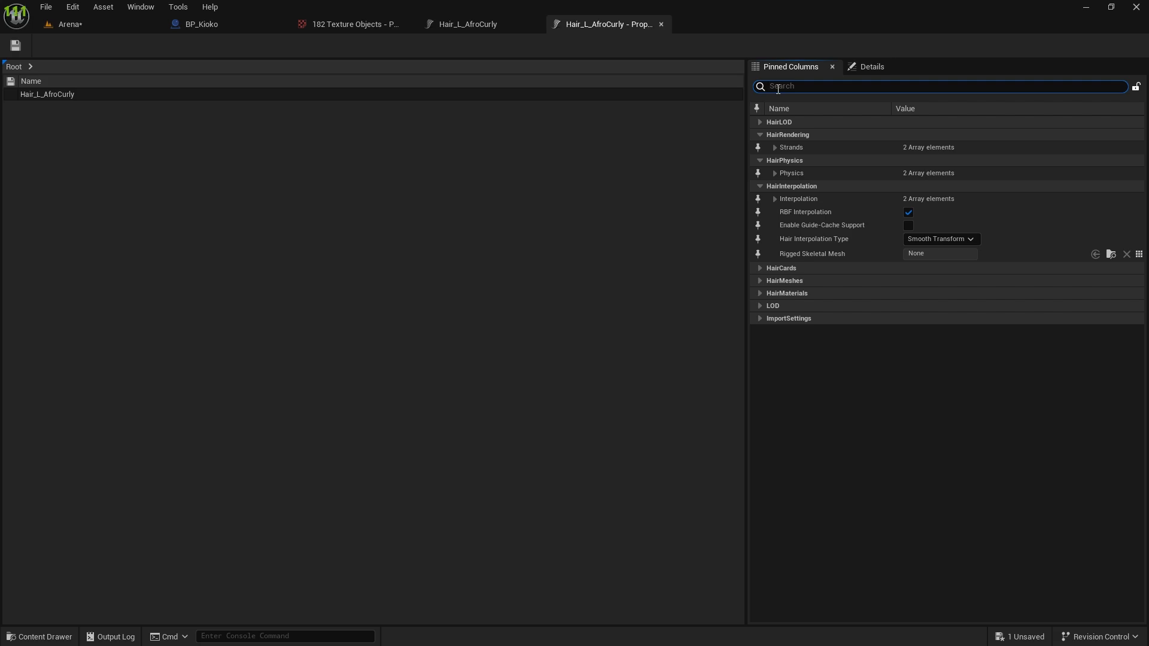
pyautogui.write('simul')
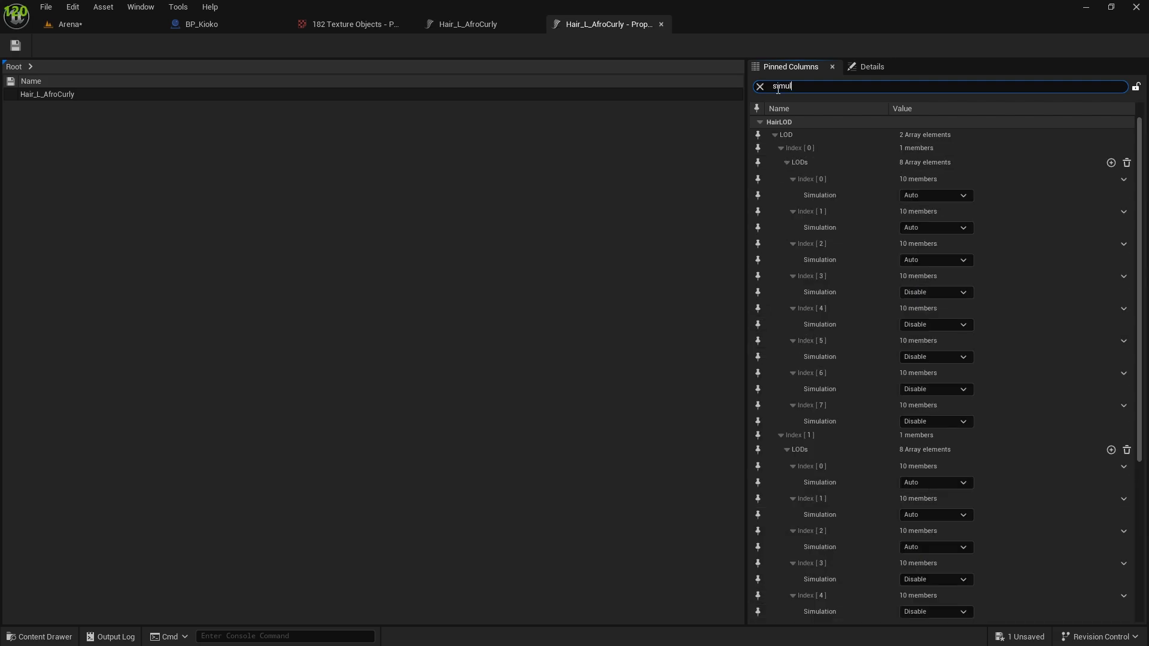
pyautogui.write('a')
pyautogui.scroll(-3, 915, 206)
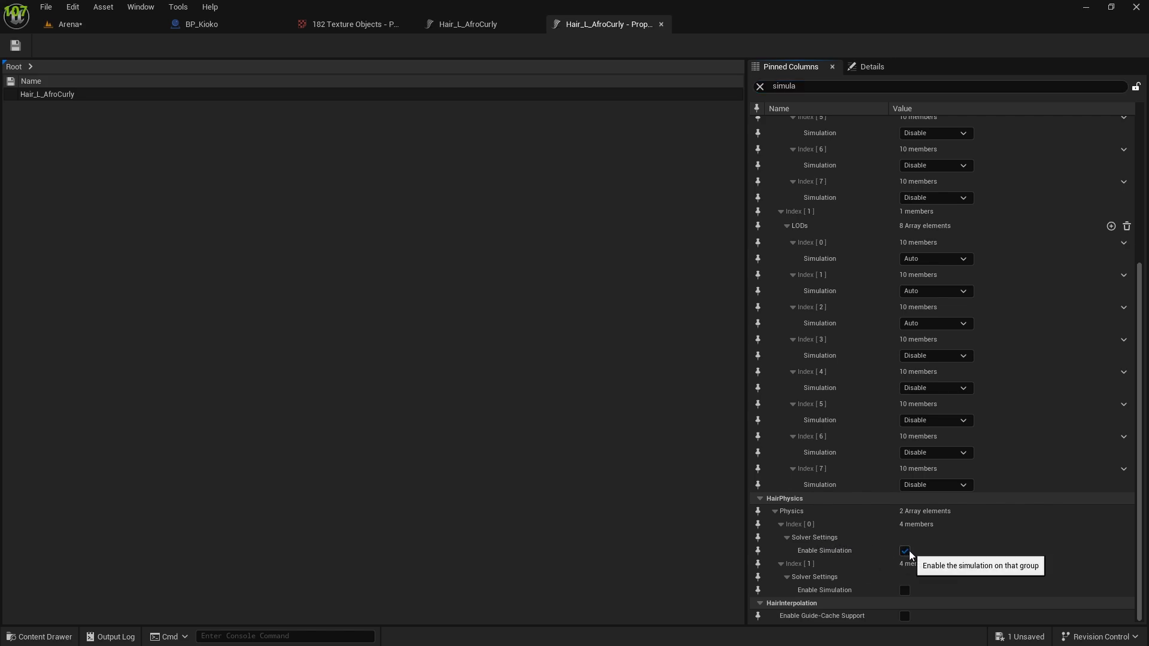
pyautogui.click(904, 550)
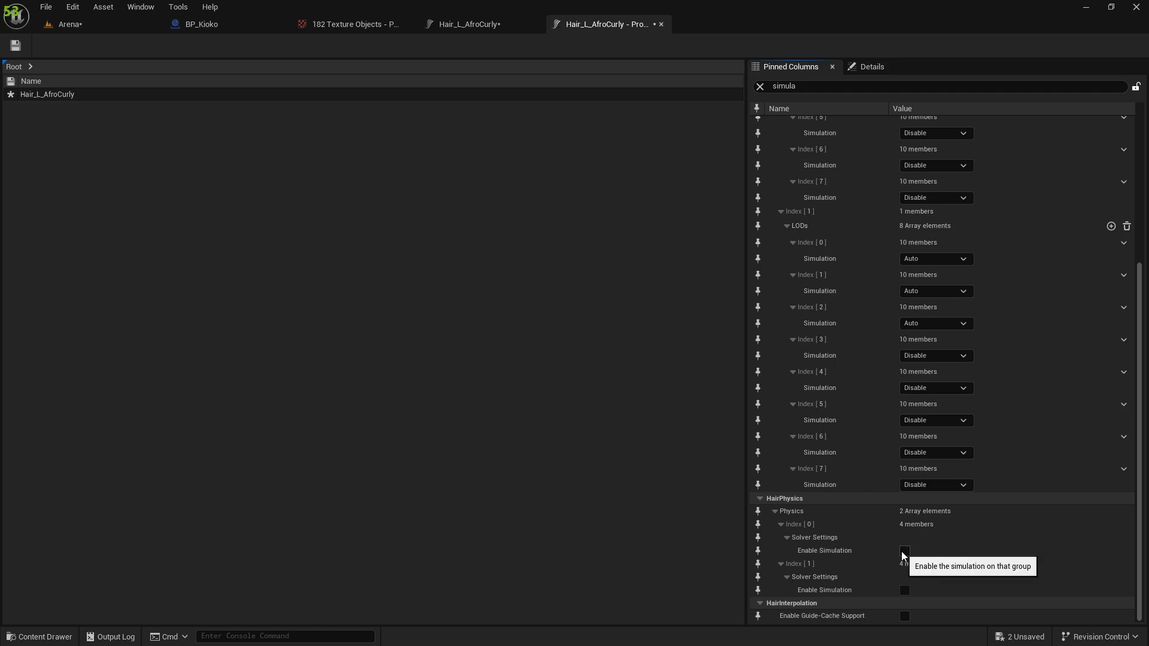
pyautogui.click(15, 48)
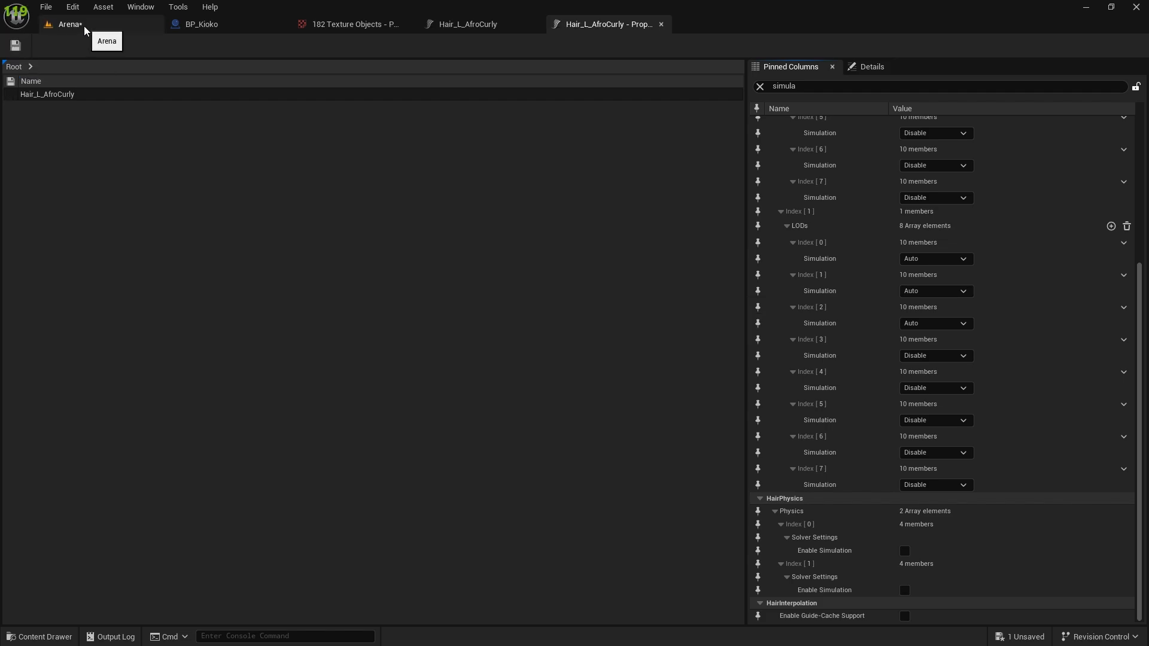
pyautogui.click(760, 86)
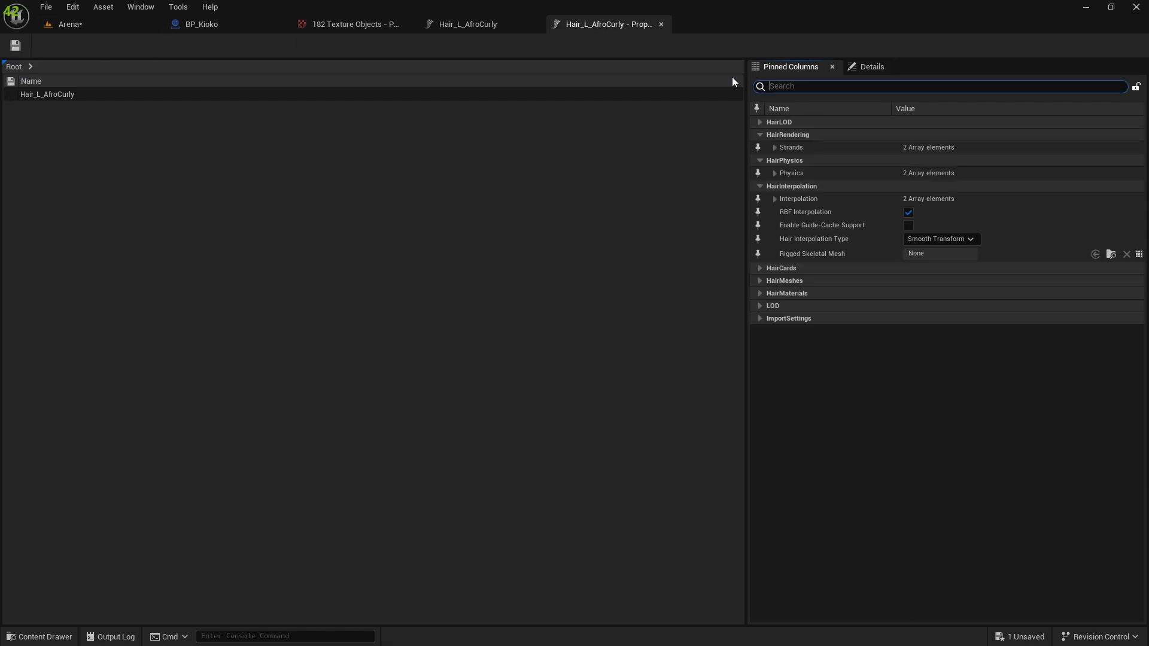
pyautogui.click(458, 24)
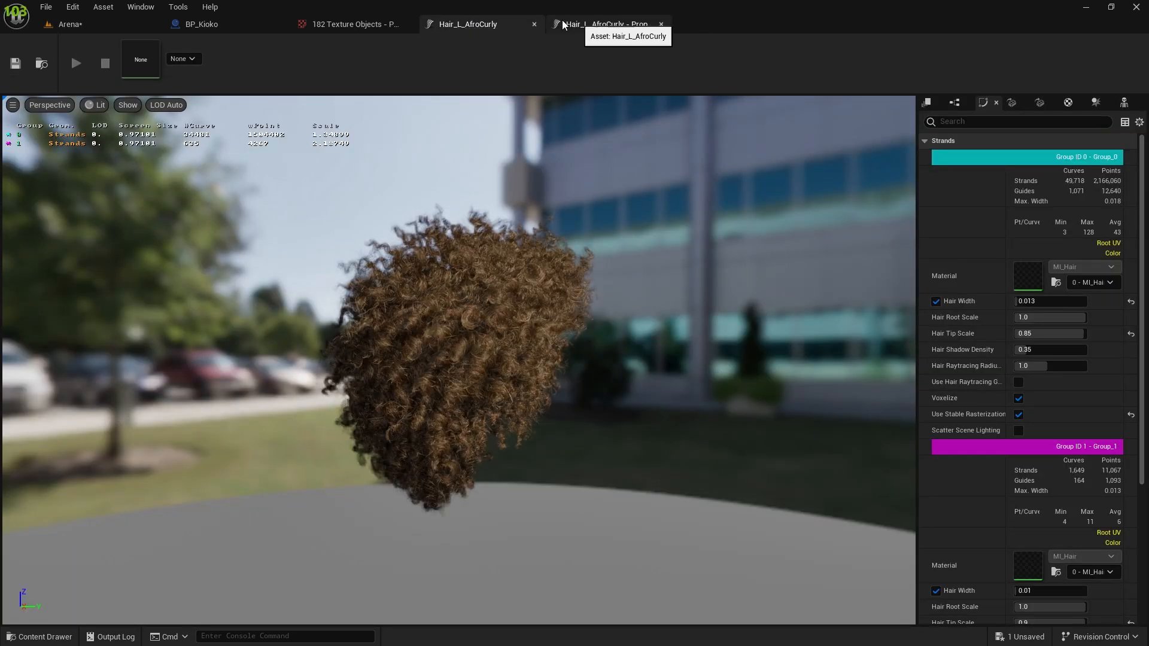
# Disable Cast Shadow on BP_Kioko's Hair component and inspect the hair up close.
pyautogui.click(248, 25)
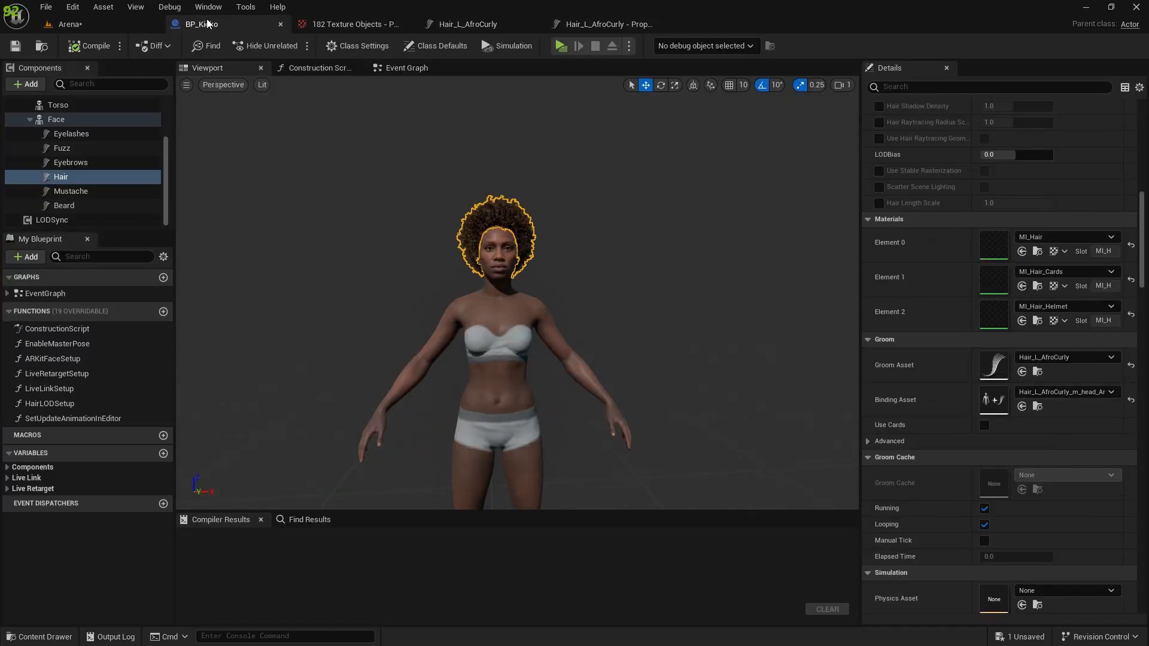
pyautogui.scroll(5, 963, 339)
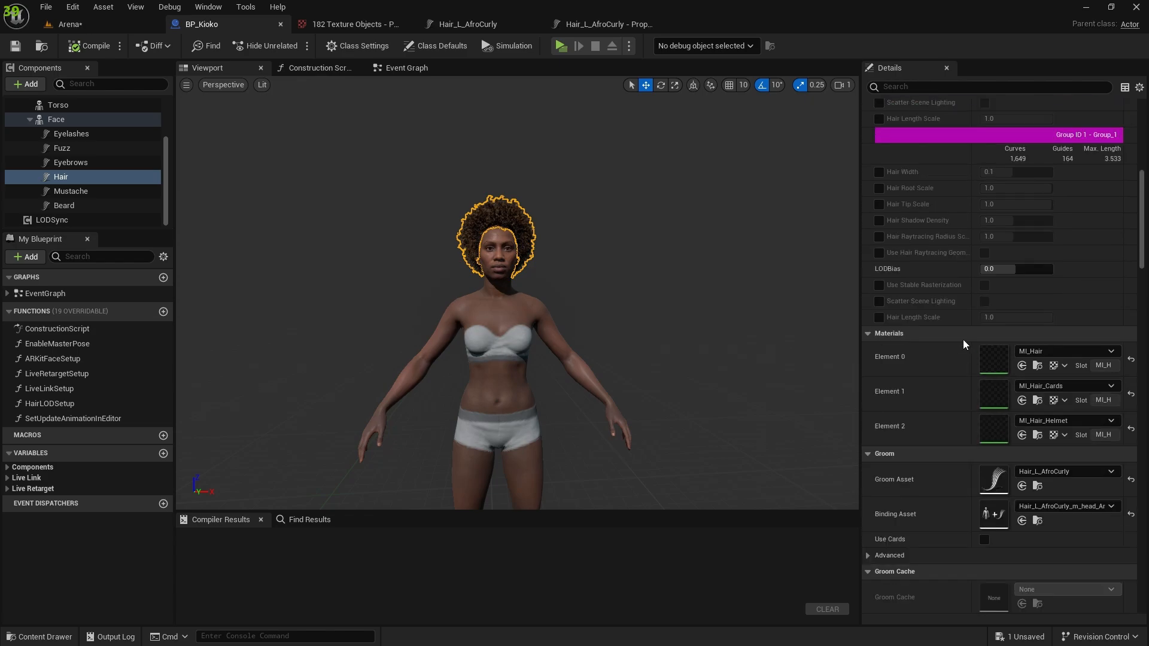
pyautogui.click(909, 86)
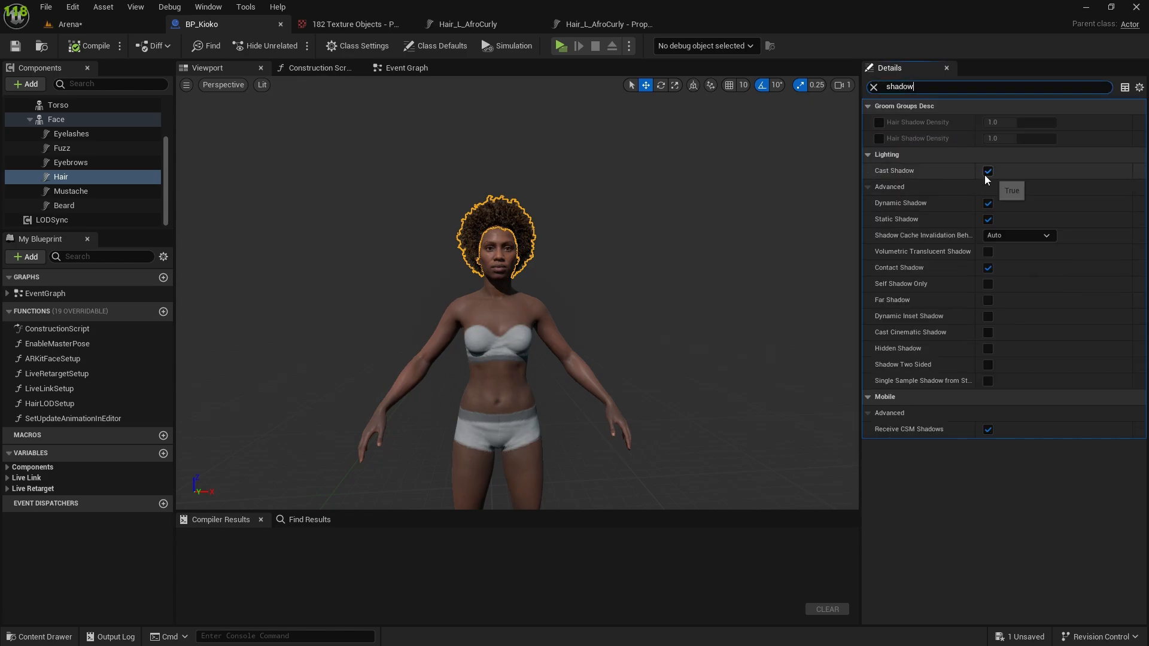
pyautogui.click(988, 173)
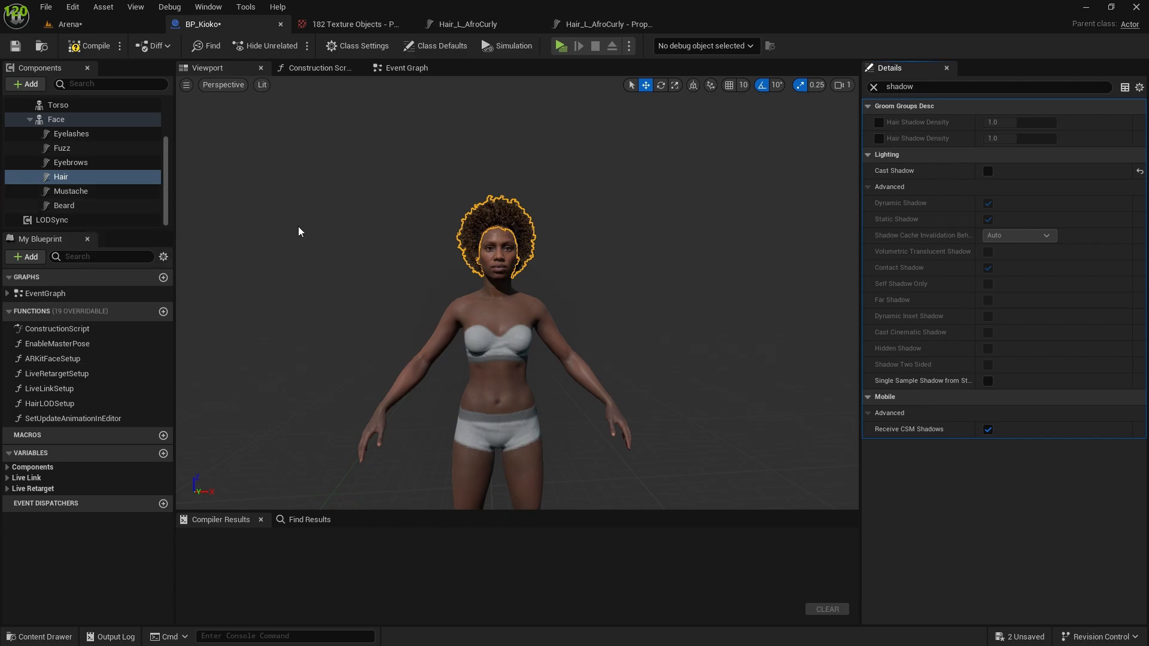
pyautogui.scroll(5, 405, 216)
pyautogui.moveTo(405, 216); pyautogui.dragTo(287, 245, button='right')
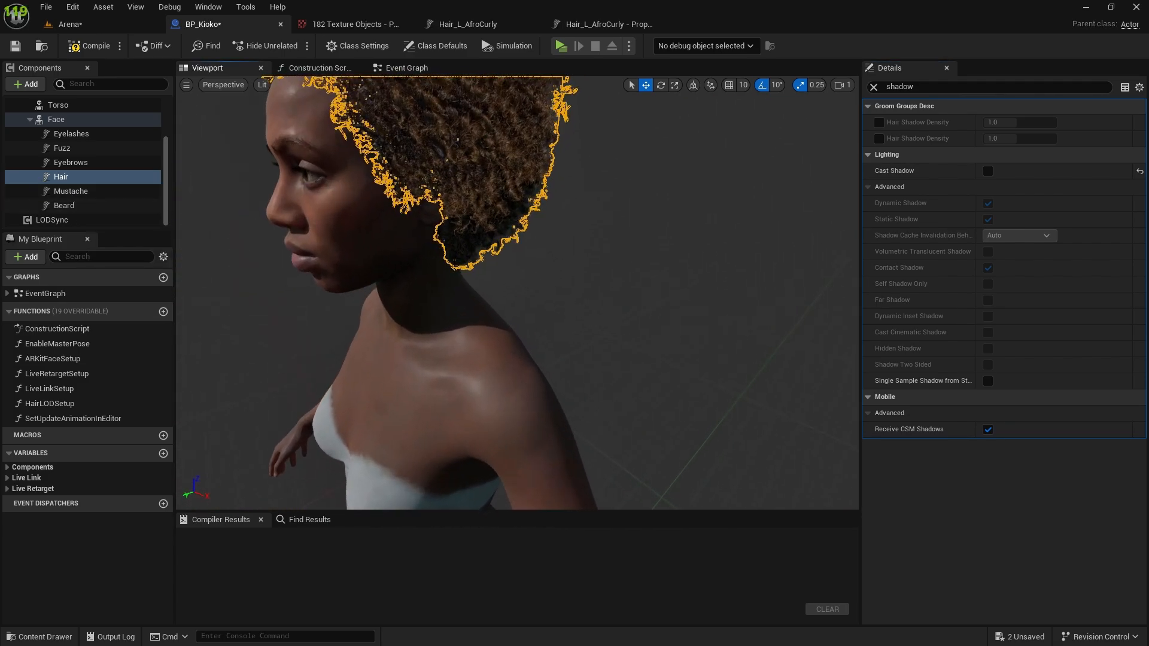
# Review the shadow settings of BP_Kioko's Eyelashes, Mustache, Beard and Eyebrows components.
pyautogui.press('f')
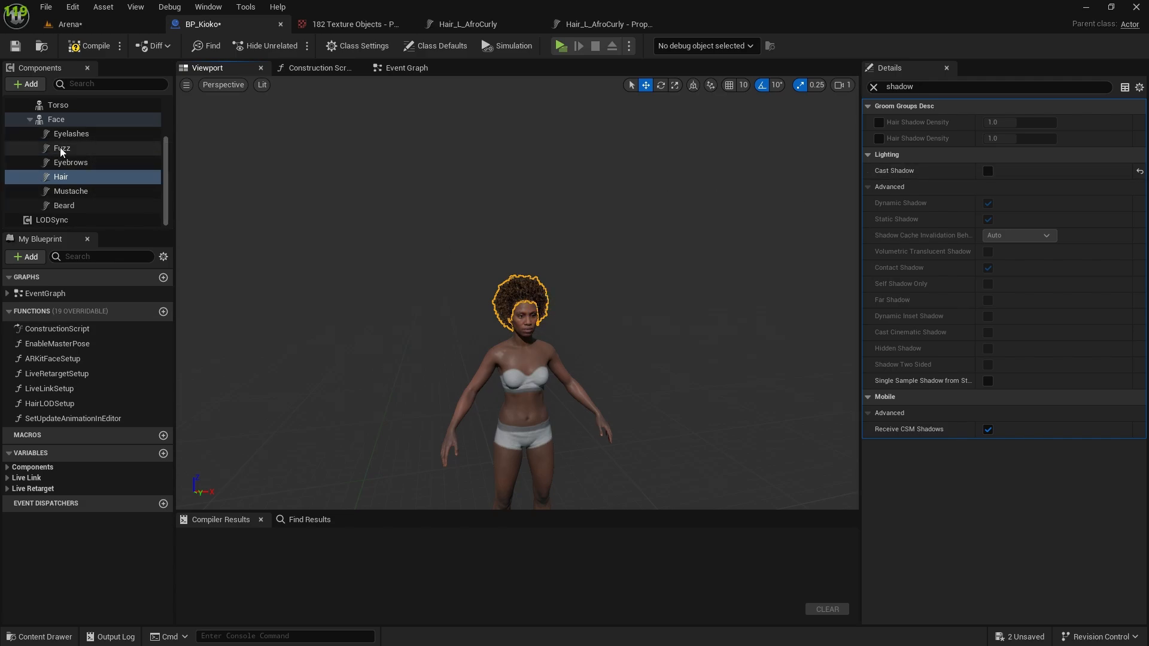
pyautogui.click(84, 135)
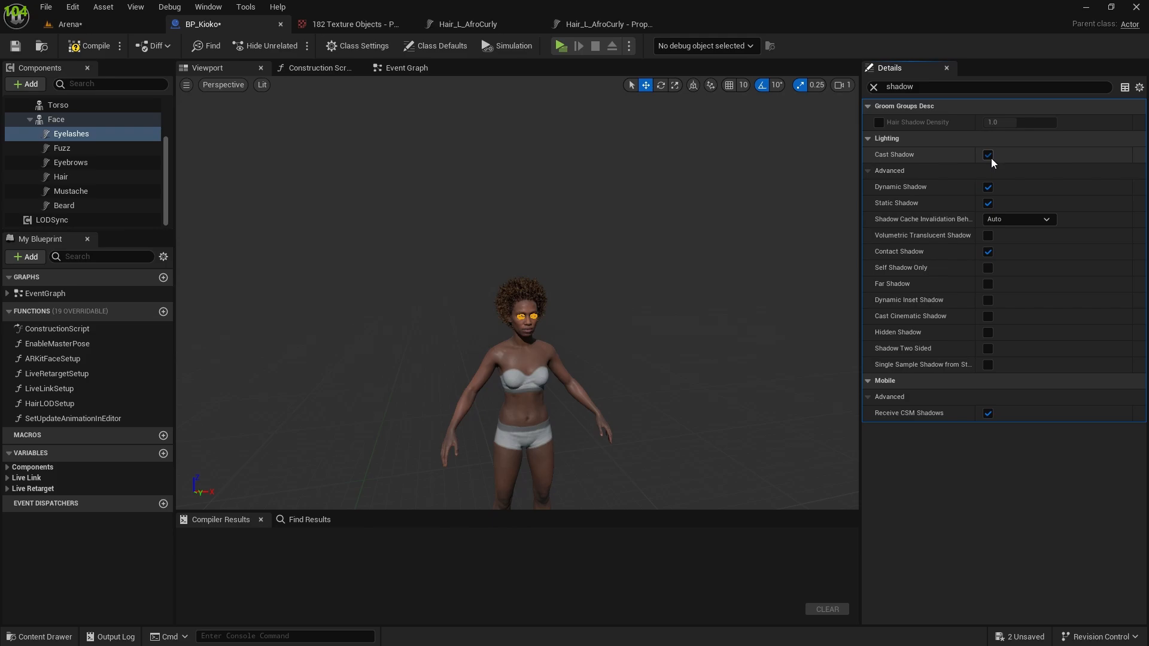
pyautogui.click(988, 156)
pyautogui.click(66, 191)
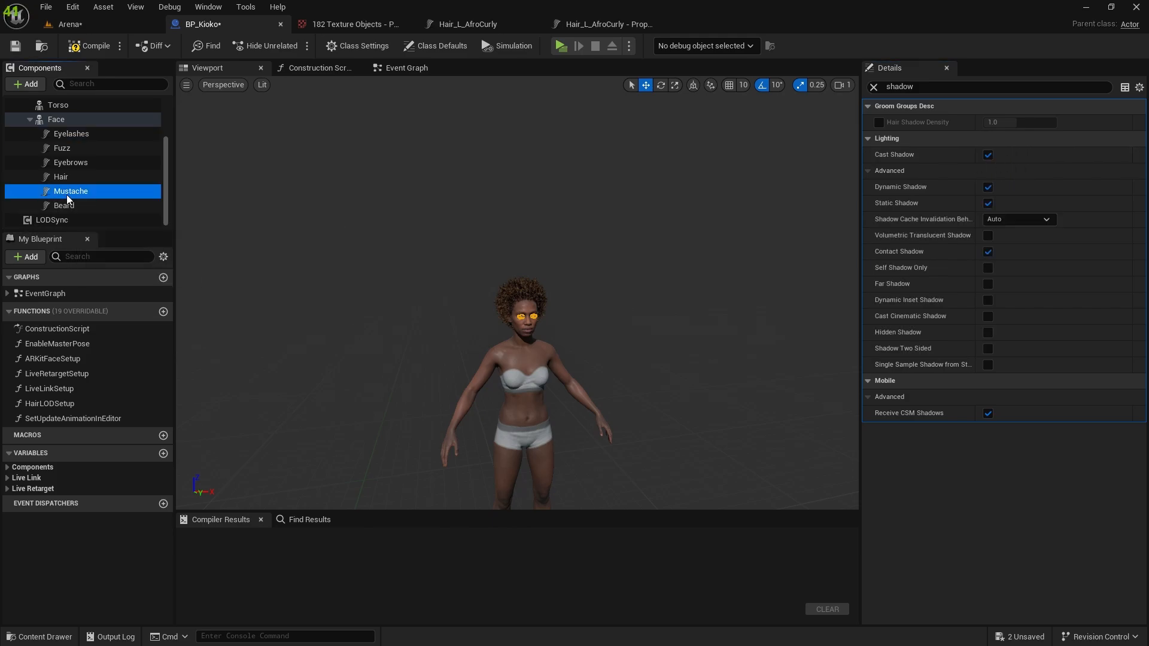
pyautogui.click(72, 205)
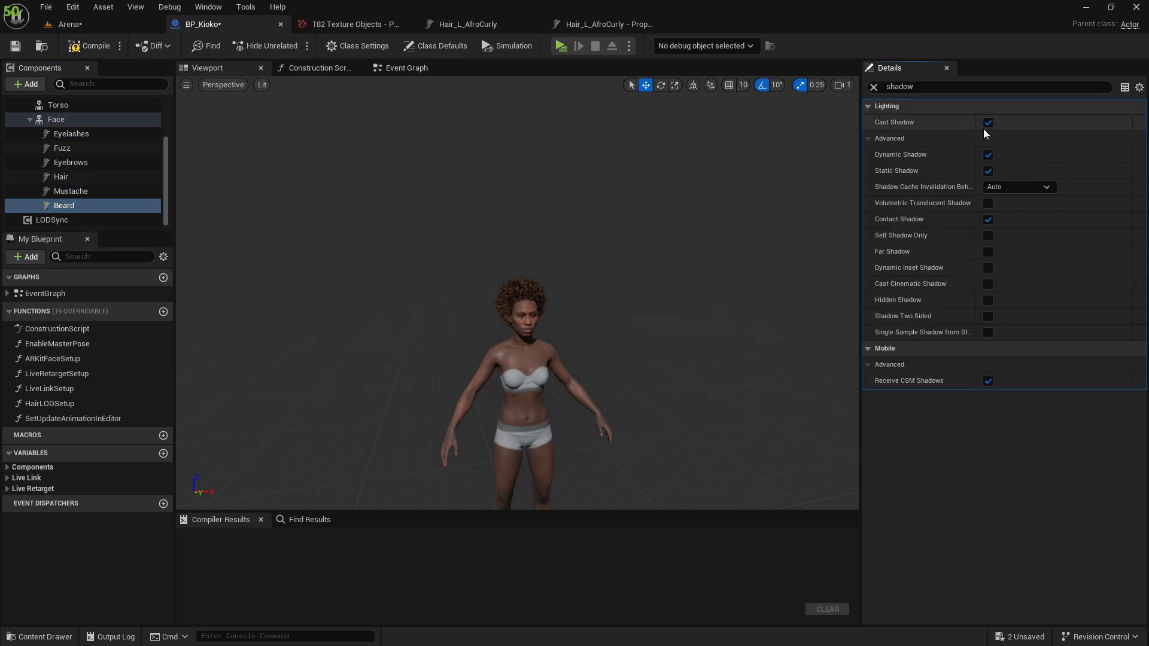
pyautogui.click(67, 180)
pyautogui.click(73, 167)
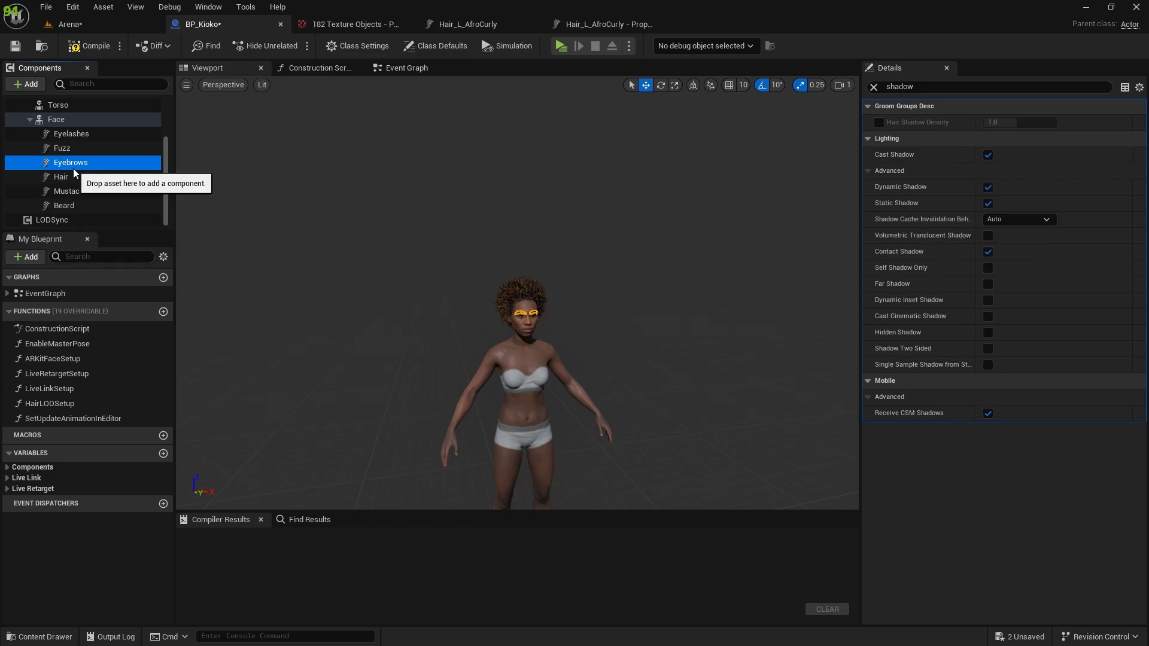
# Re-enable Cast Shadow on BP_Kioko's Hair component.
pyautogui.click(76, 180)
pyautogui.click(991, 172)
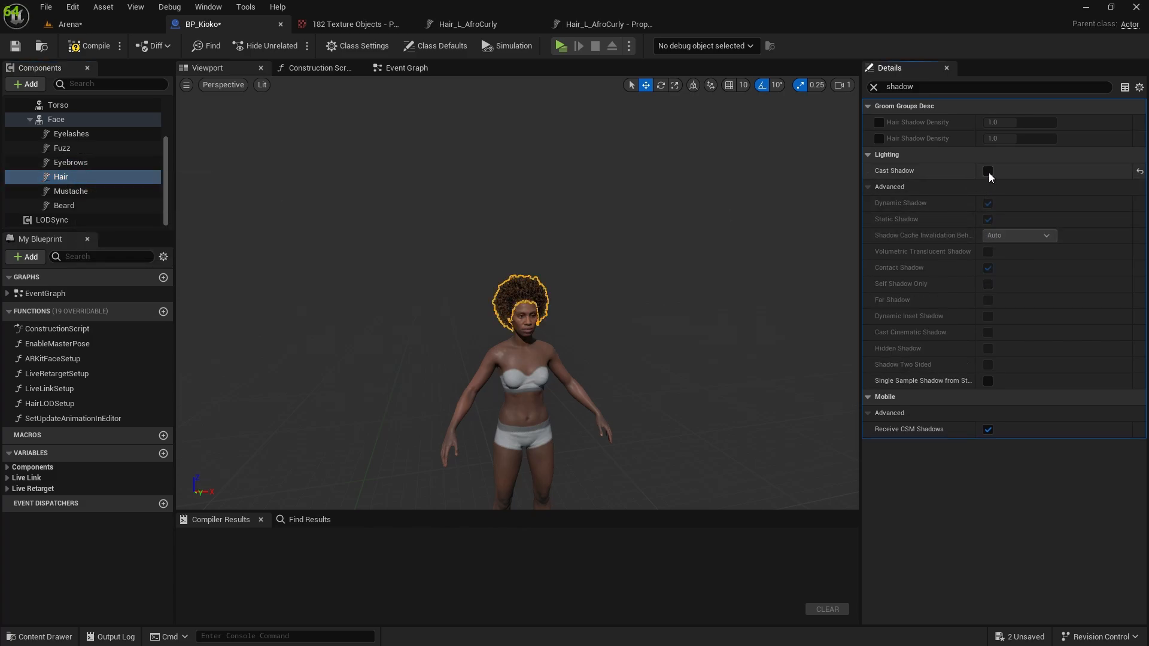
pyautogui.click(988, 172)
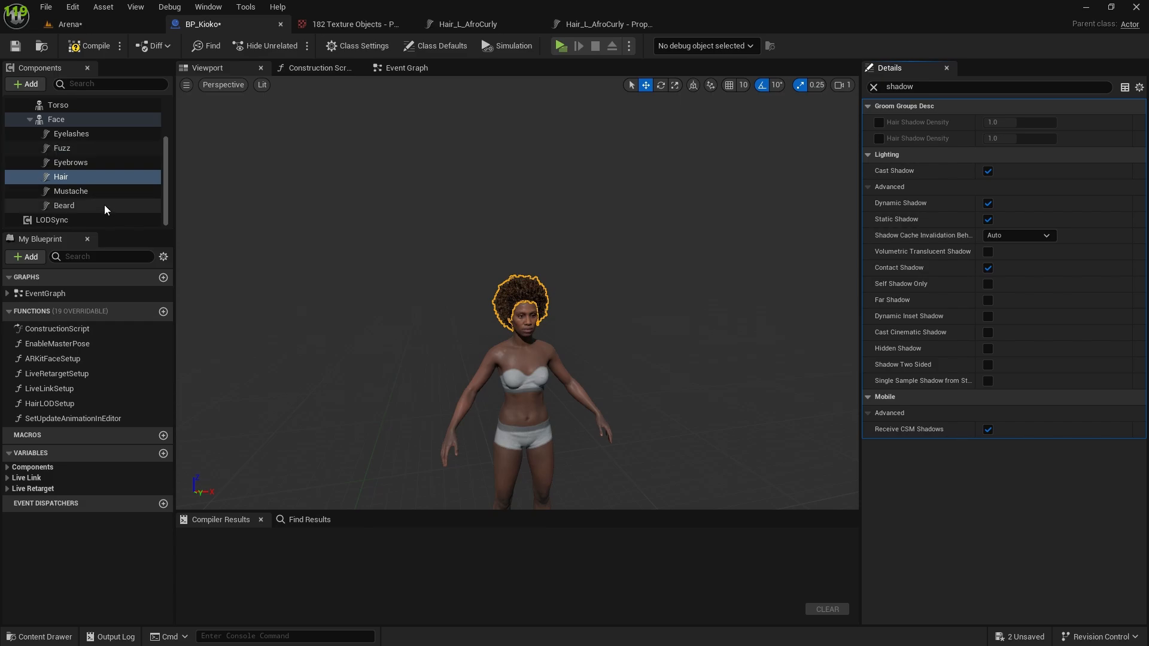
# Select the LODSync component, clear the "shadow" property filter and show its LOD settings.
pyautogui.click(44, 220)
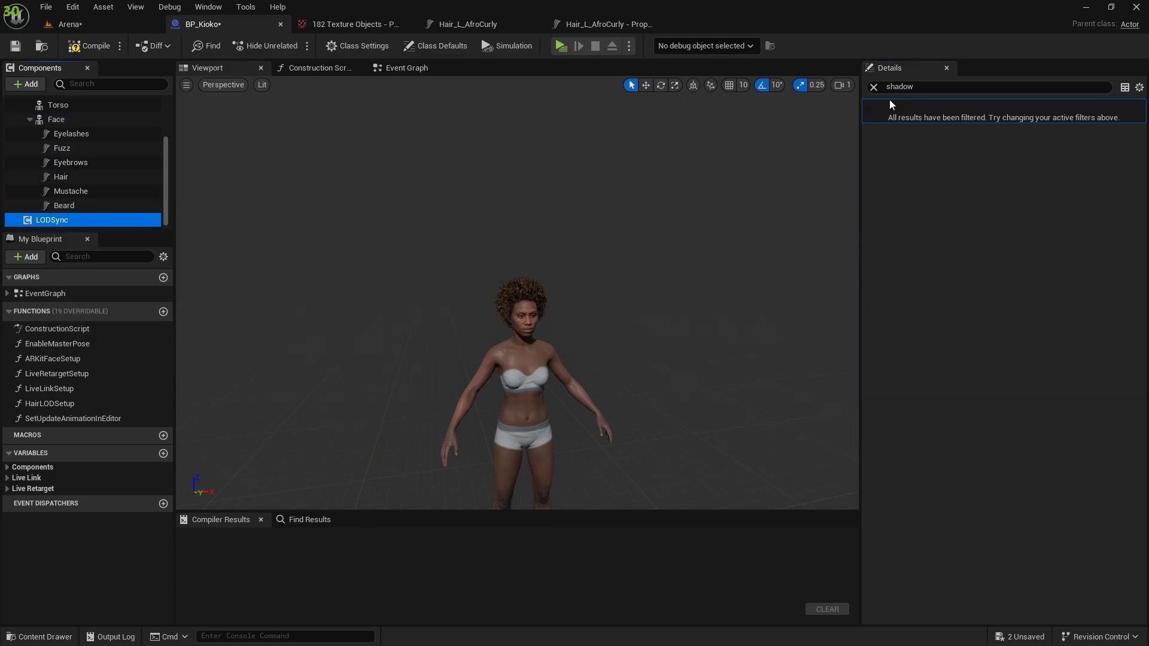
pyautogui.click(874, 87)
pyautogui.click(866, 138)
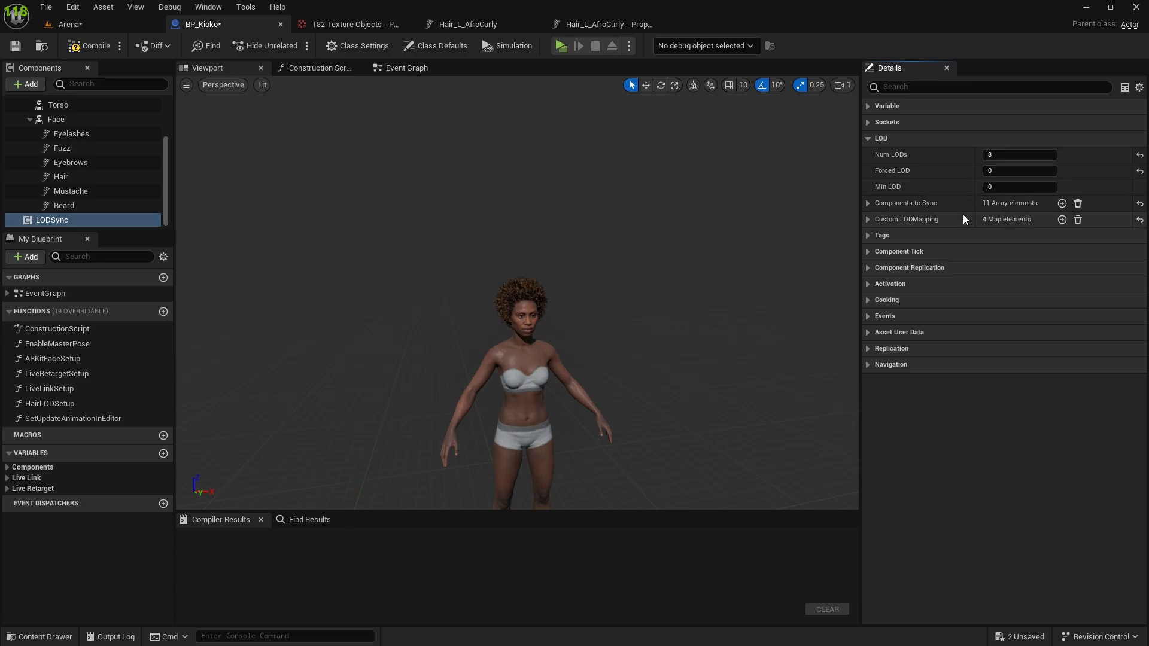
# Set LODSync's Min LOD to 2 with the character's head in close view.
pyautogui.click(1003, 187)
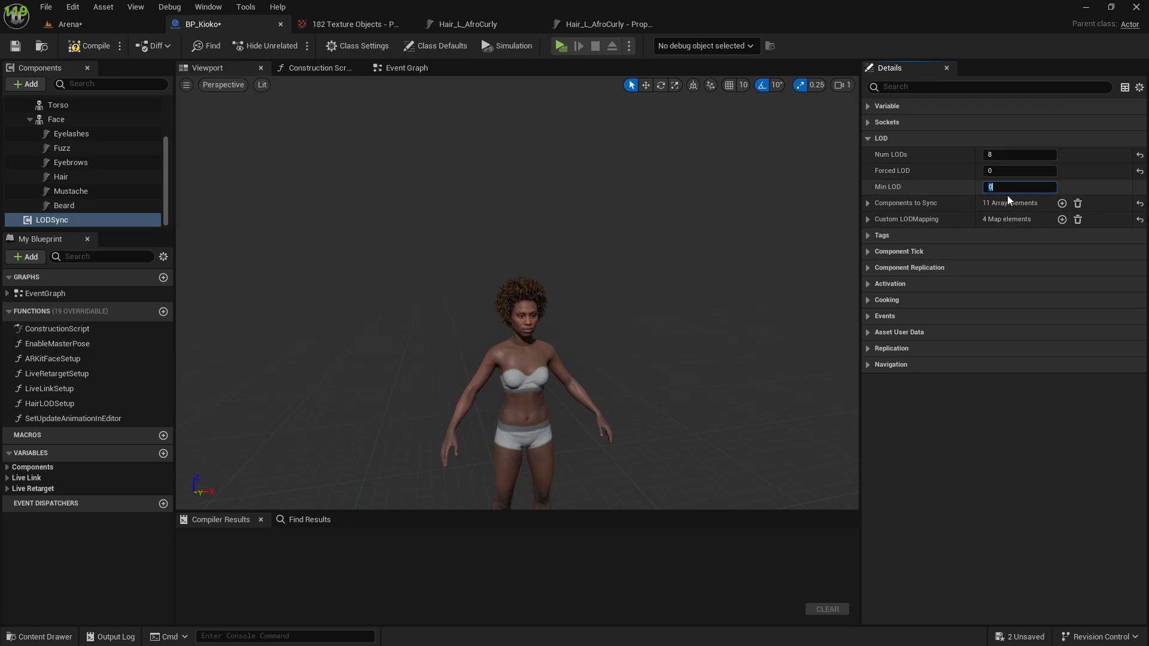
pyautogui.moveTo(670, 270); pyautogui.dragTo(575, 269, button='right')
pyautogui.press('w')
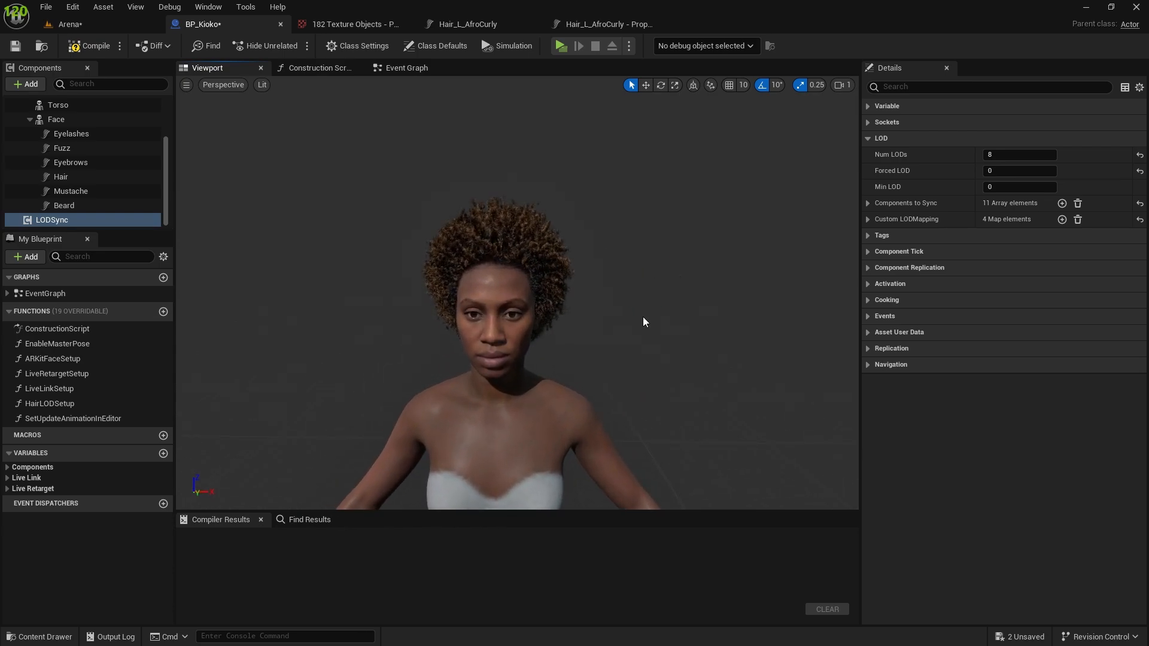
pyautogui.click(1018, 186)
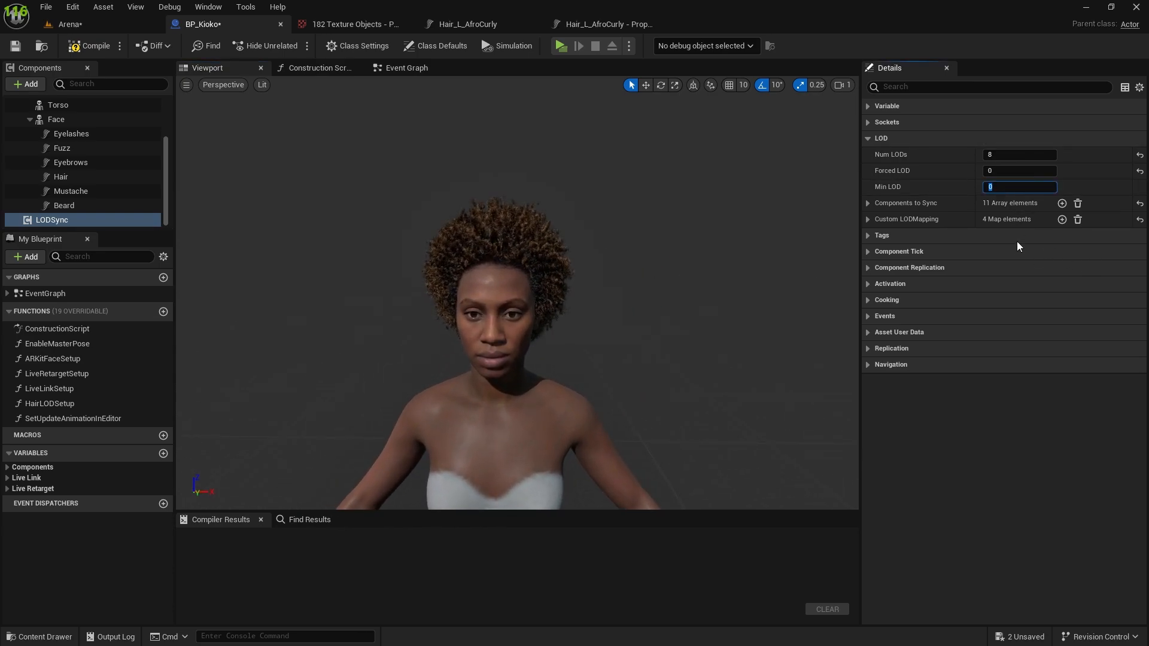
pyautogui.write('1')
pyautogui.press('BackSpace')
pyautogui.write('2')
pyautogui.press('Return')
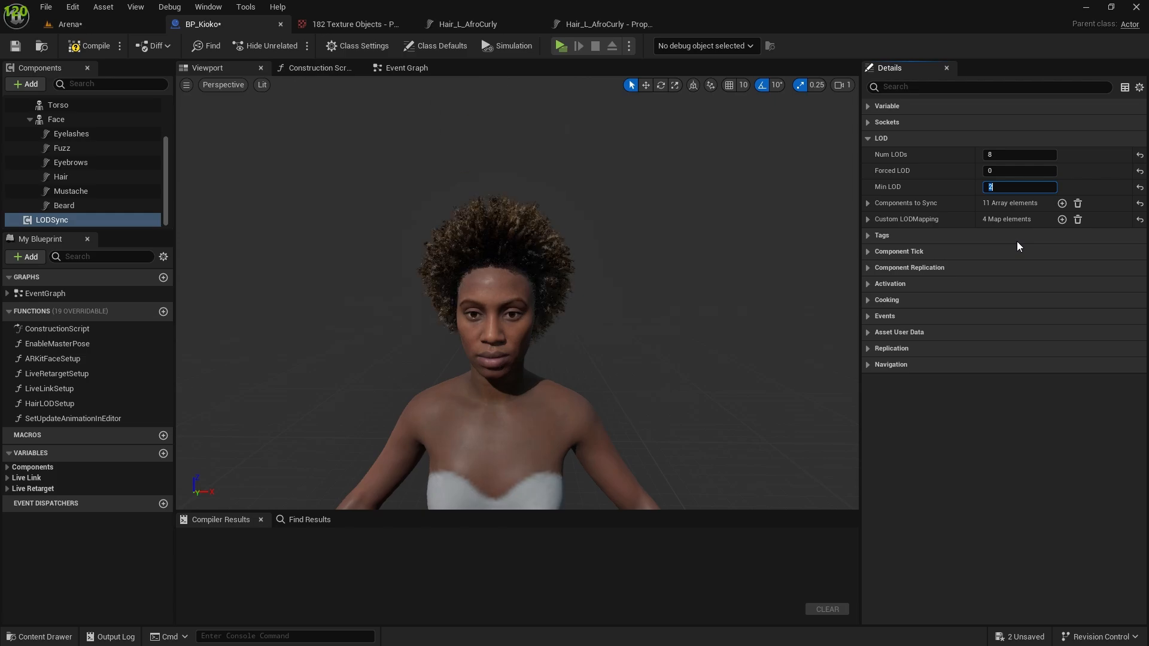
# Try Min LOD 3 and 4 on LODSync and inspect the character from farther away.
pyautogui.write('3')
pyautogui.press('Return')
pyautogui.write('4')
pyautogui.press('Return')
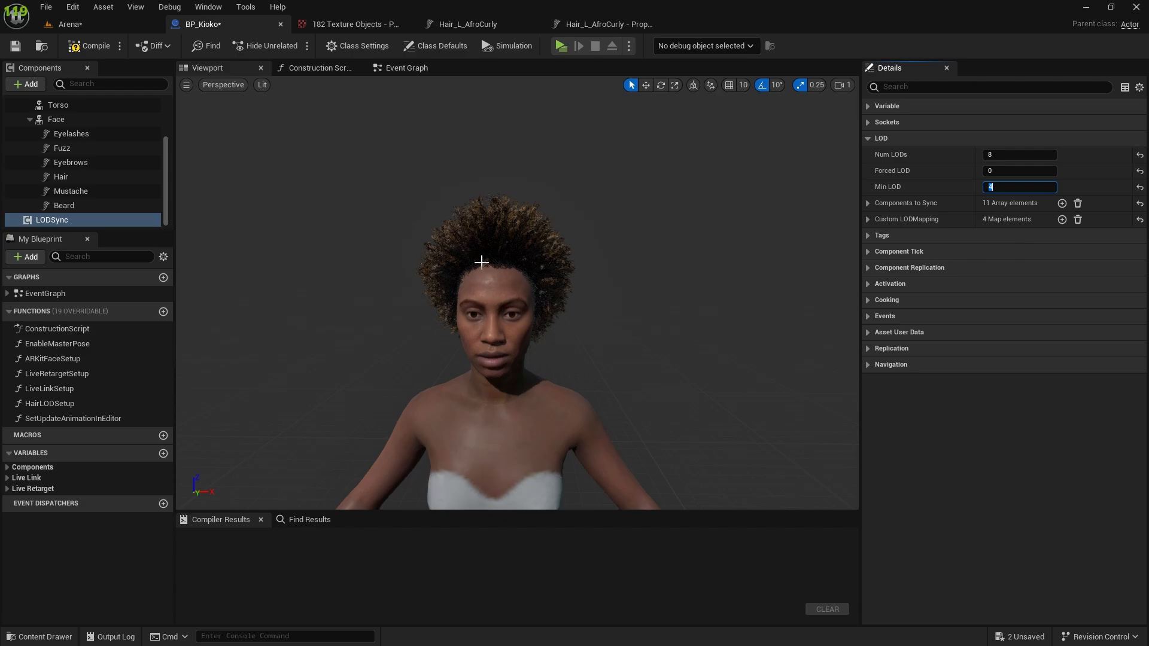
pyautogui.moveTo(494, 290); pyautogui.dragTo(521, 288, button='right')
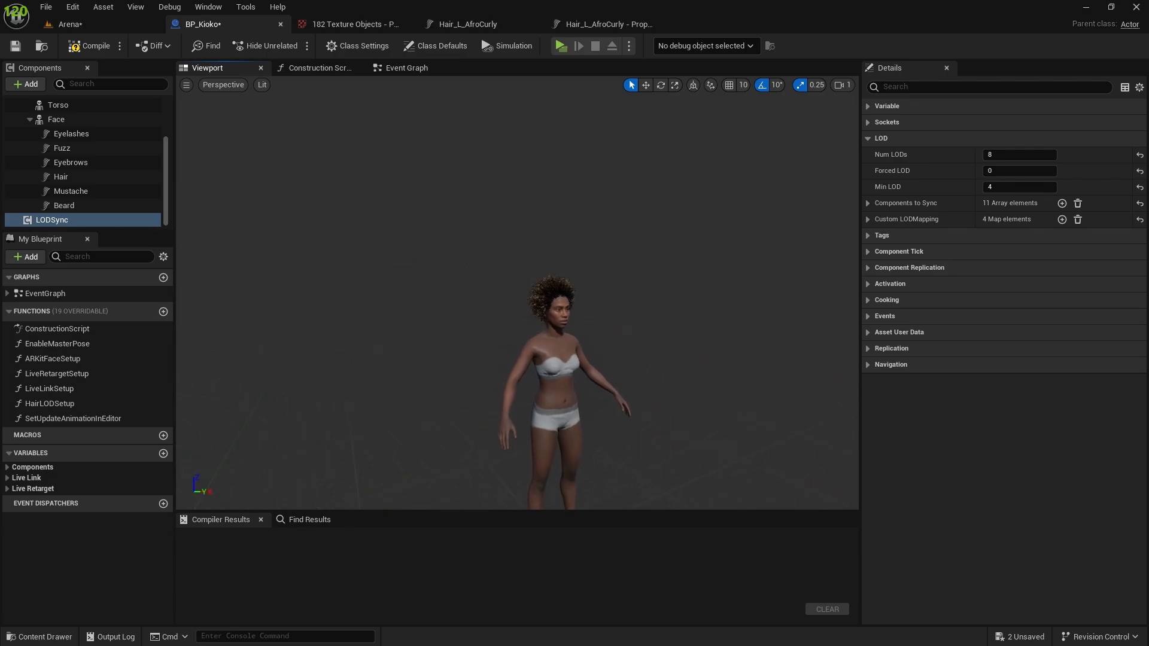
# Try Min LOD 5 on LODSync and inspect the head and hair up close.
pyautogui.click(990, 187)
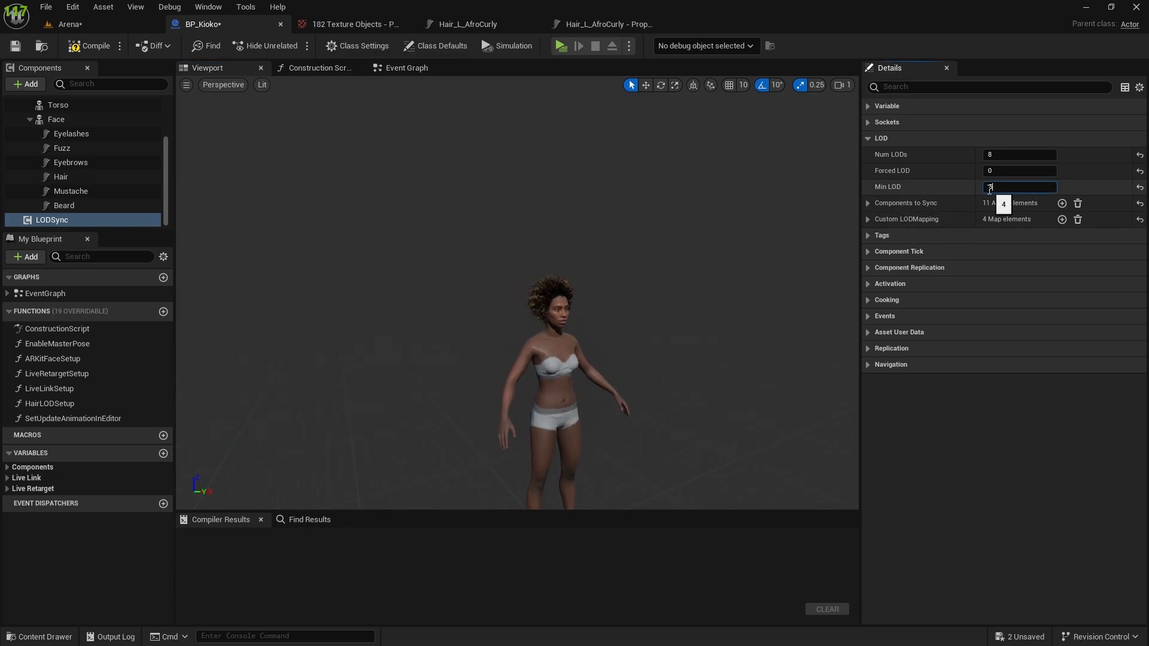
pyautogui.press('Return')
pyautogui.moveTo(622, 281); pyautogui.dragTo(669, 281, button='right')
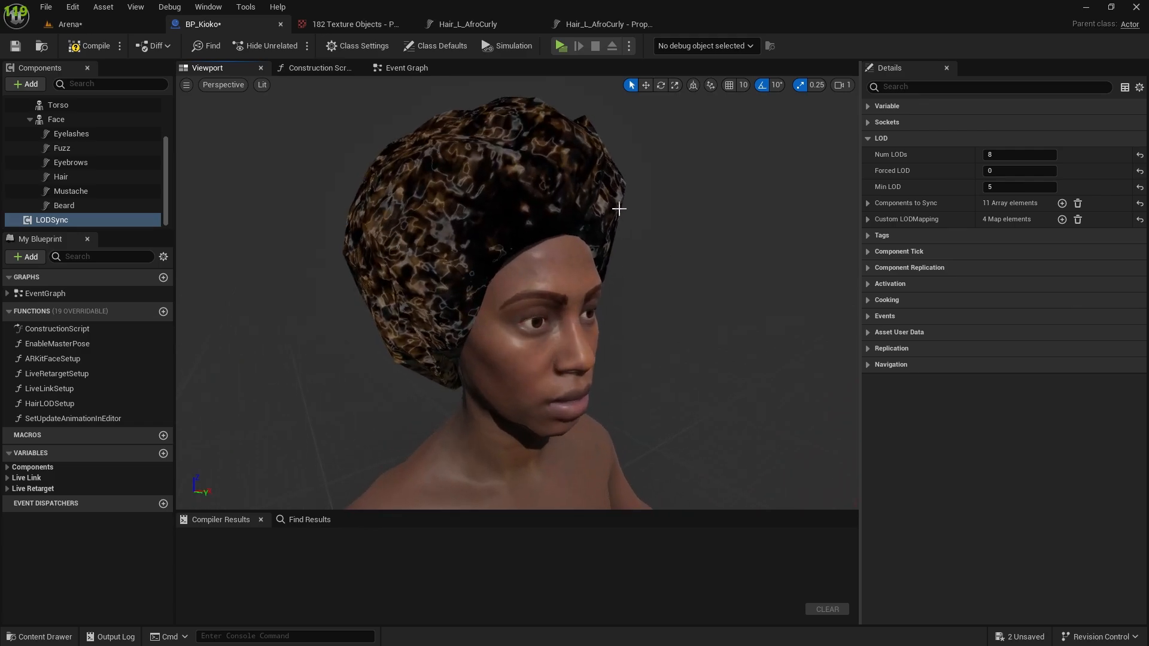
# Try Min LOD 6 on LODSync and inspect the hair from a distance.
pyautogui.click(1009, 187)
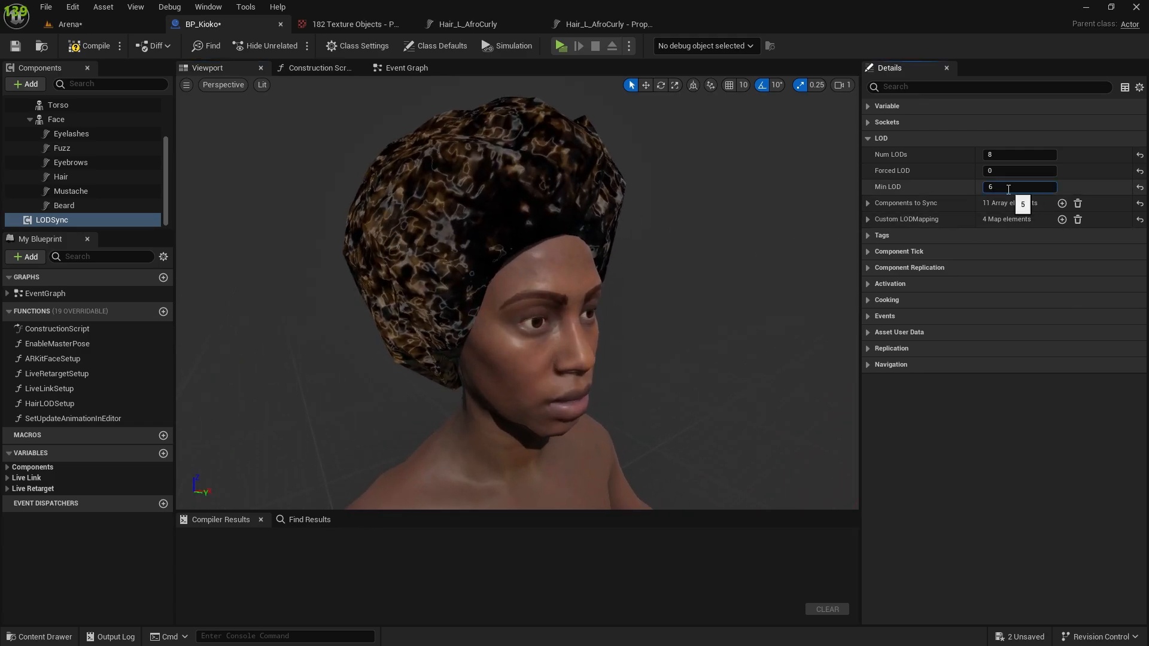
pyautogui.press('Return')
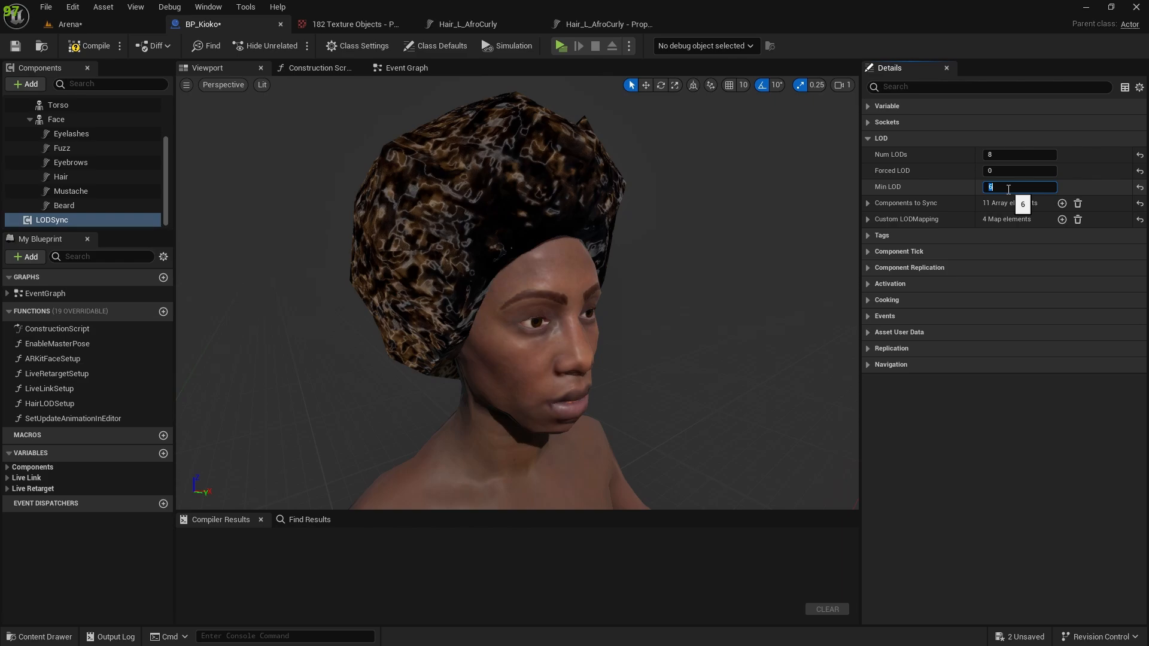
pyautogui.press('s')
pyautogui.moveTo(393, 313)
pyautogui.mouseDown(button='right')
pyautogui.moveTo(376, 326)
pyautogui.moveTo(392, 313)
pyautogui.mouseUp(button='right')
pyautogui.press('w')
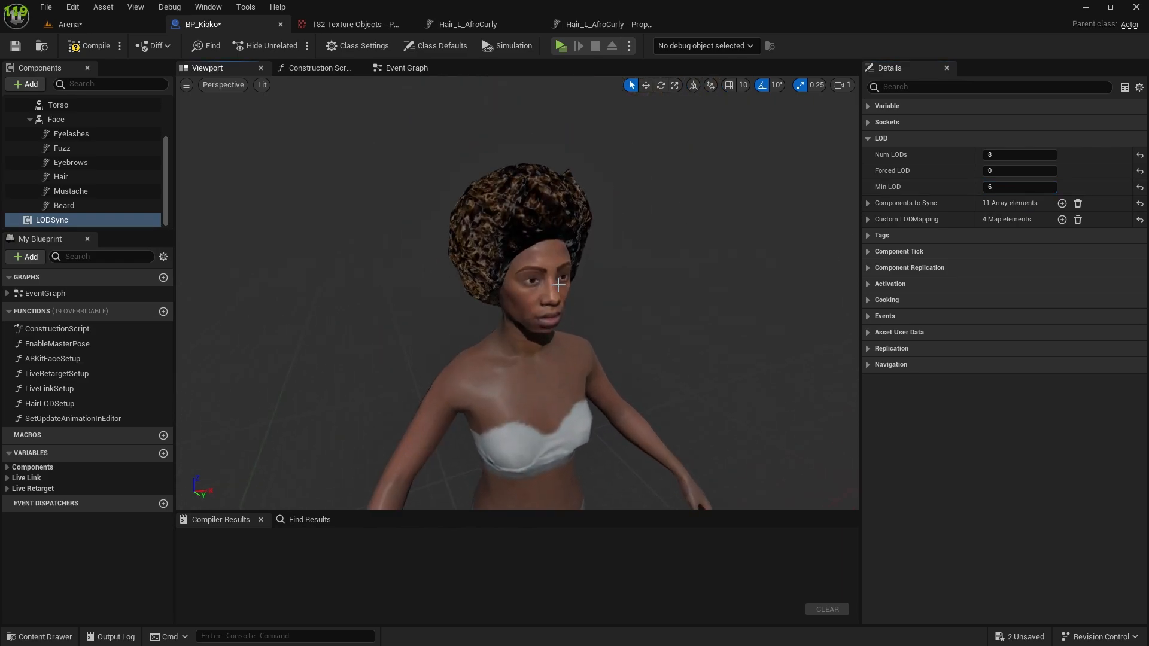
# Set LODSync's Min LOD to 7, then compile and save BP_Kioko.
pyautogui.click(1017, 187)
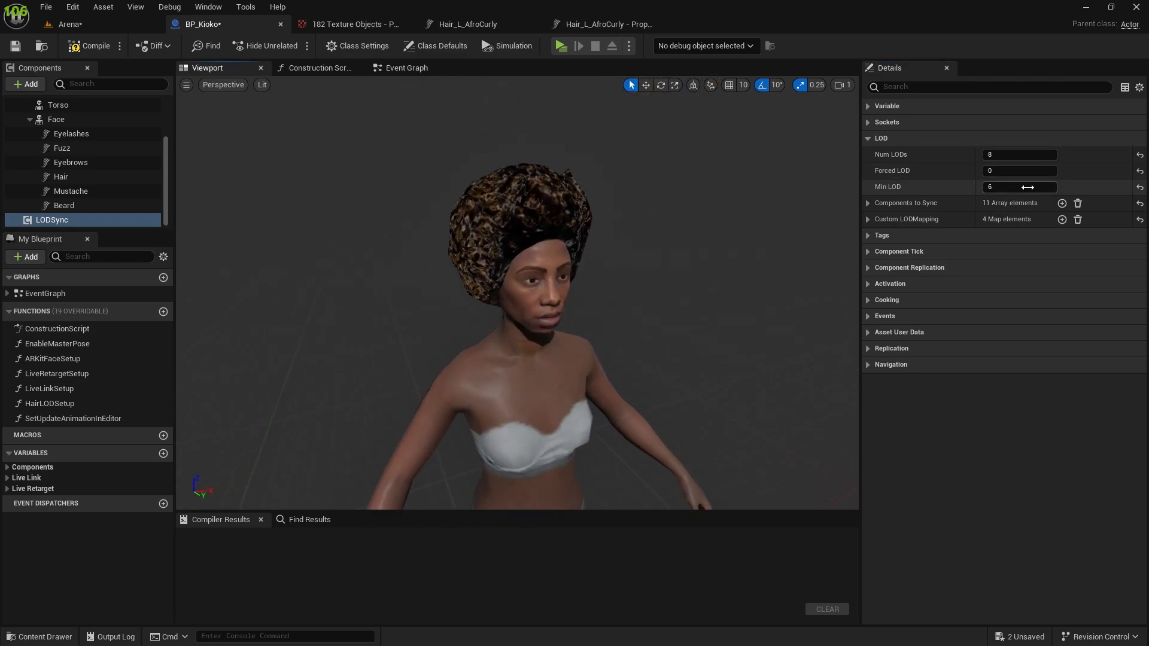
pyautogui.press('Return')
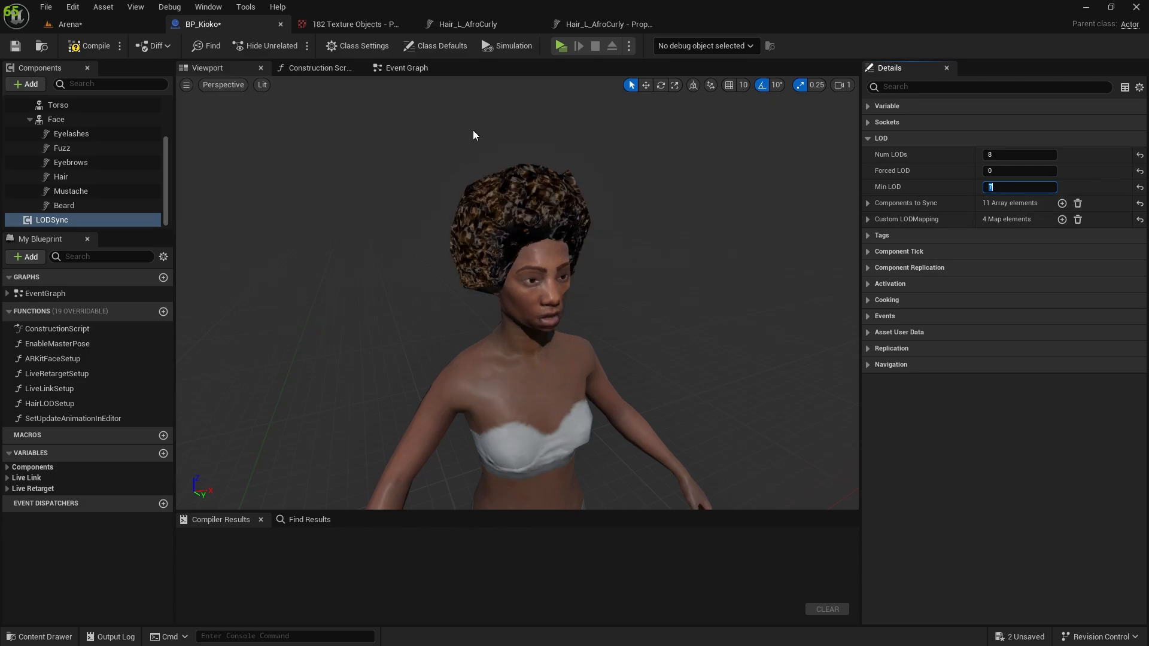
pyautogui.moveTo(651, 245); pyautogui.dragTo(675, 267, button='right')
pyautogui.click(73, 46)
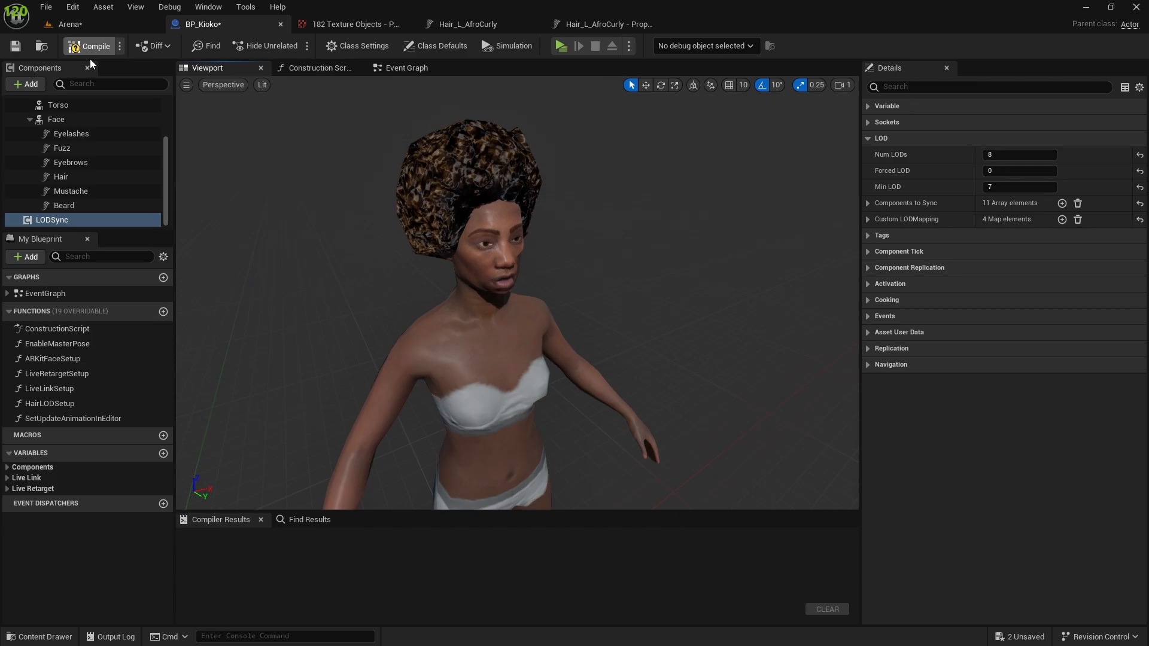
pyautogui.click(15, 48)
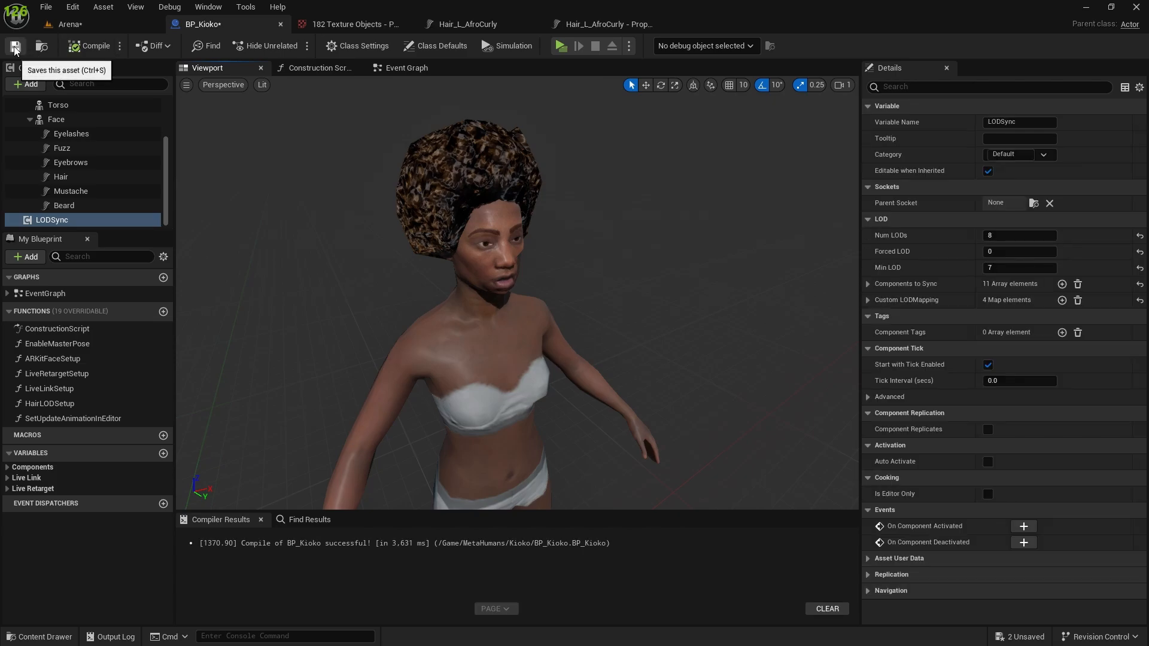
# Play the Arena level and run around the row of Kioko characters to check their look and the frame rate.
pyautogui.click(67, 24)
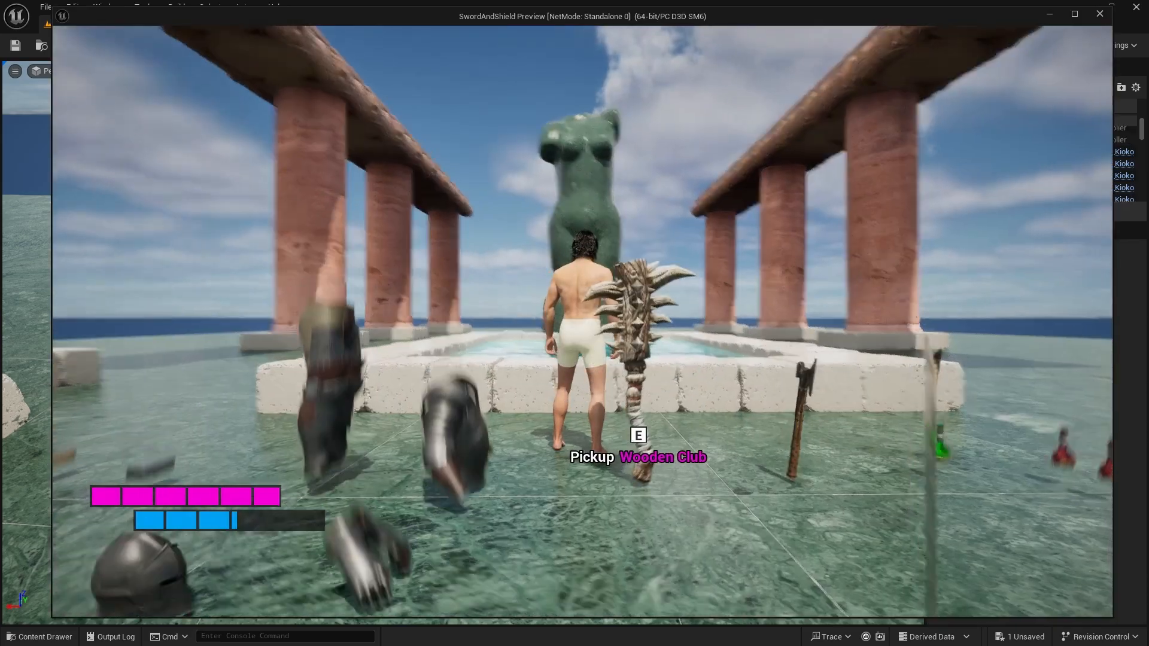
pyautogui.press('w')
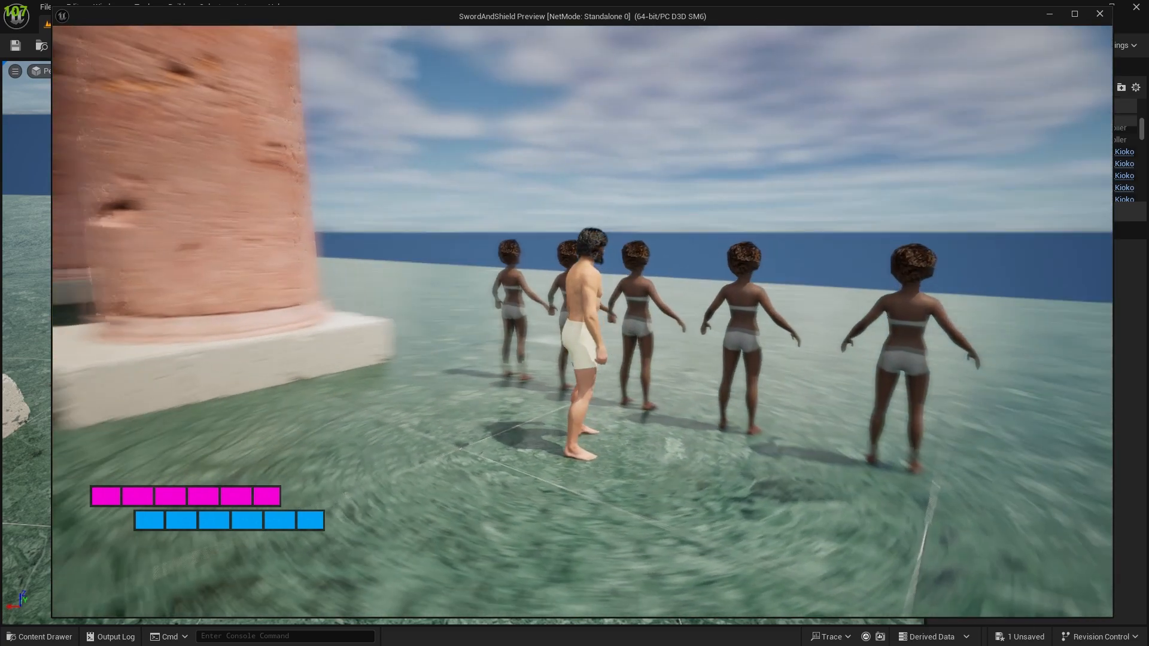
pyautogui.press('w')
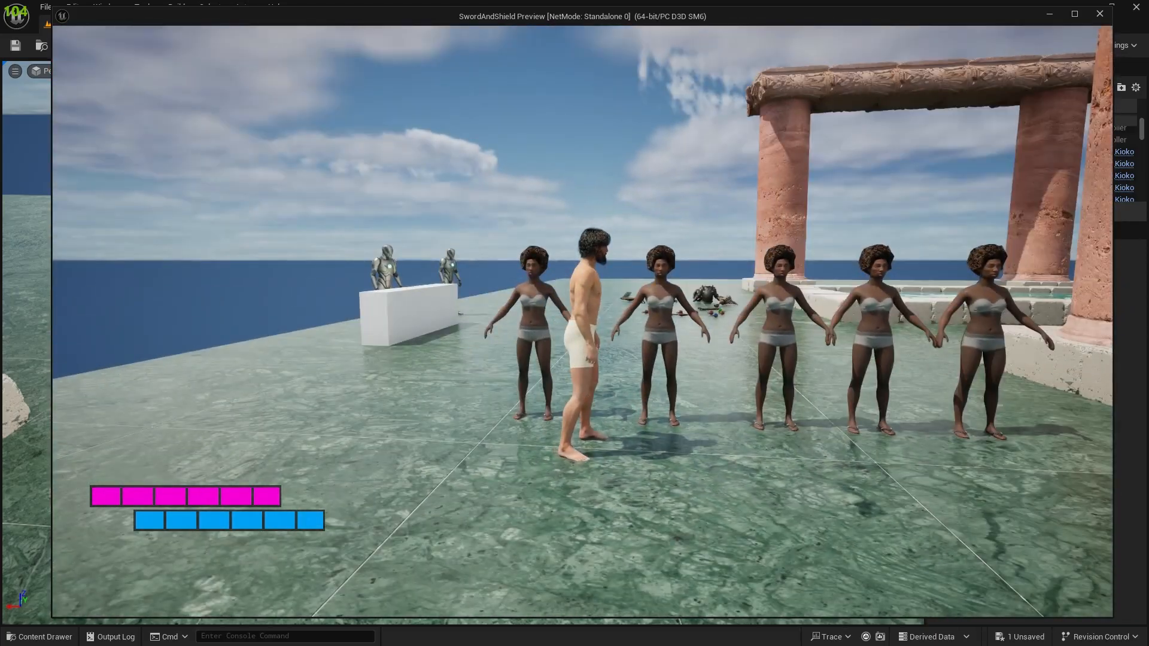
pyautogui.press('w')
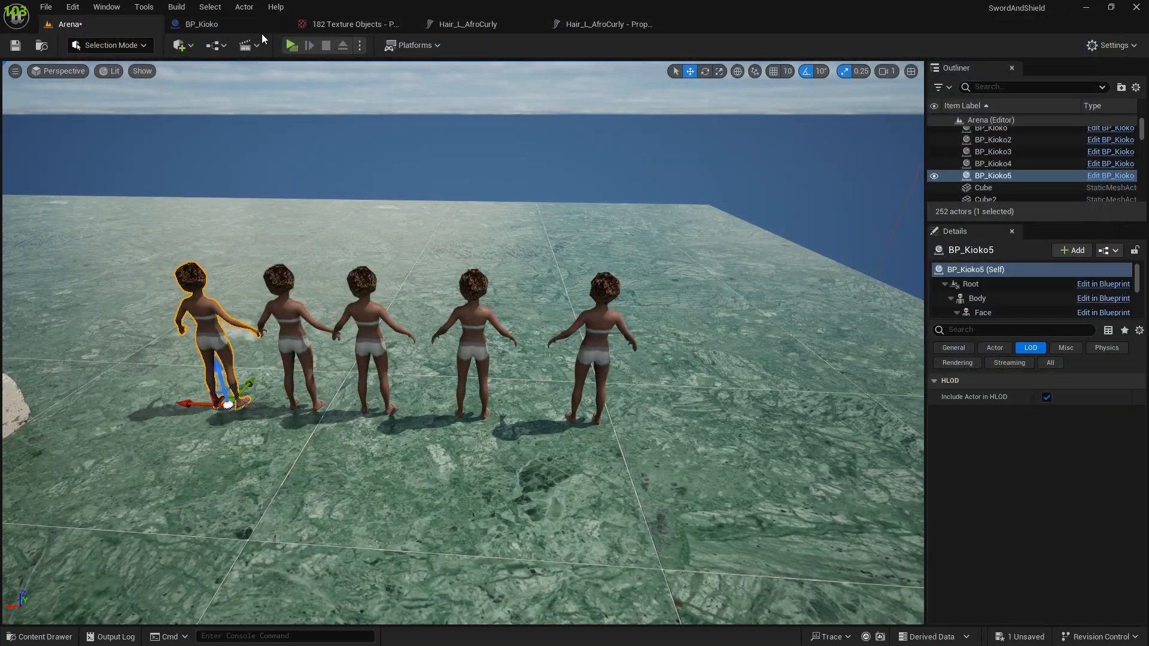
# Return to BP_Kioko and set LODSync's Min LOD to 4.
pyautogui.click(202, 24)
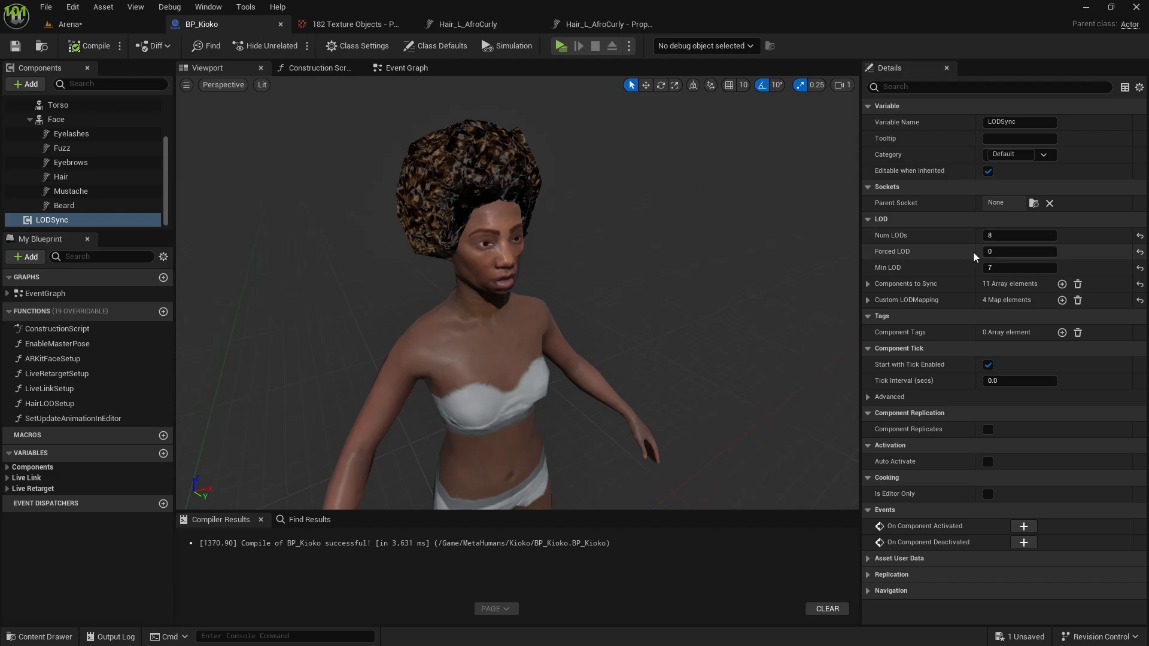
pyautogui.click(1017, 268)
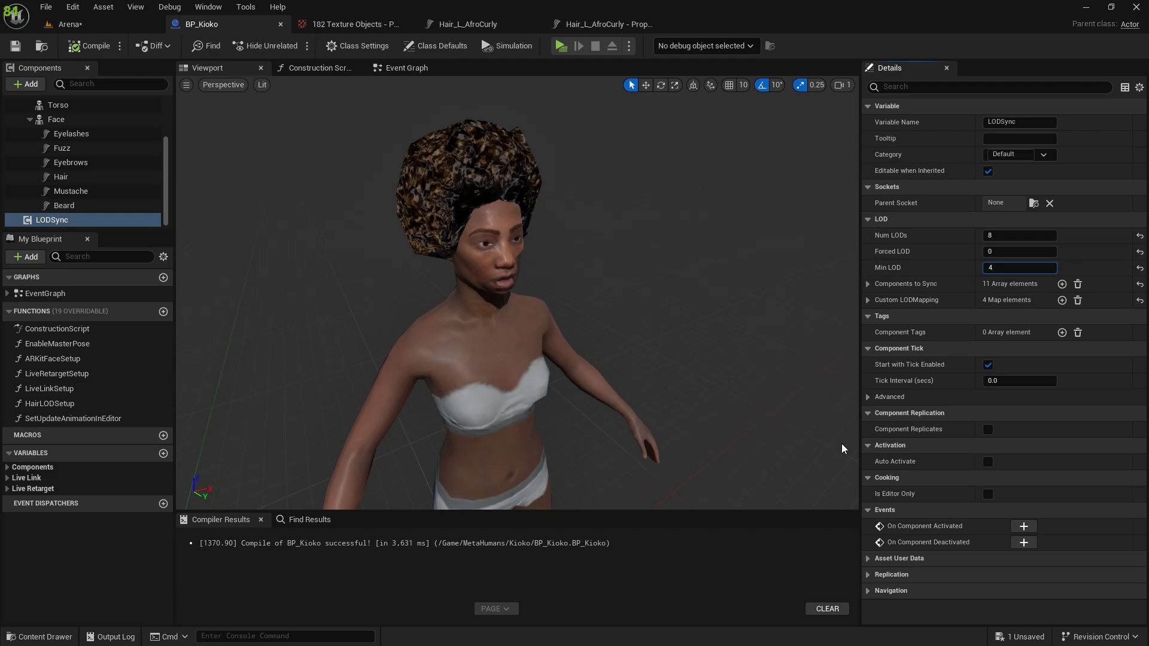
pyautogui.write('4')
pyautogui.press('Return')
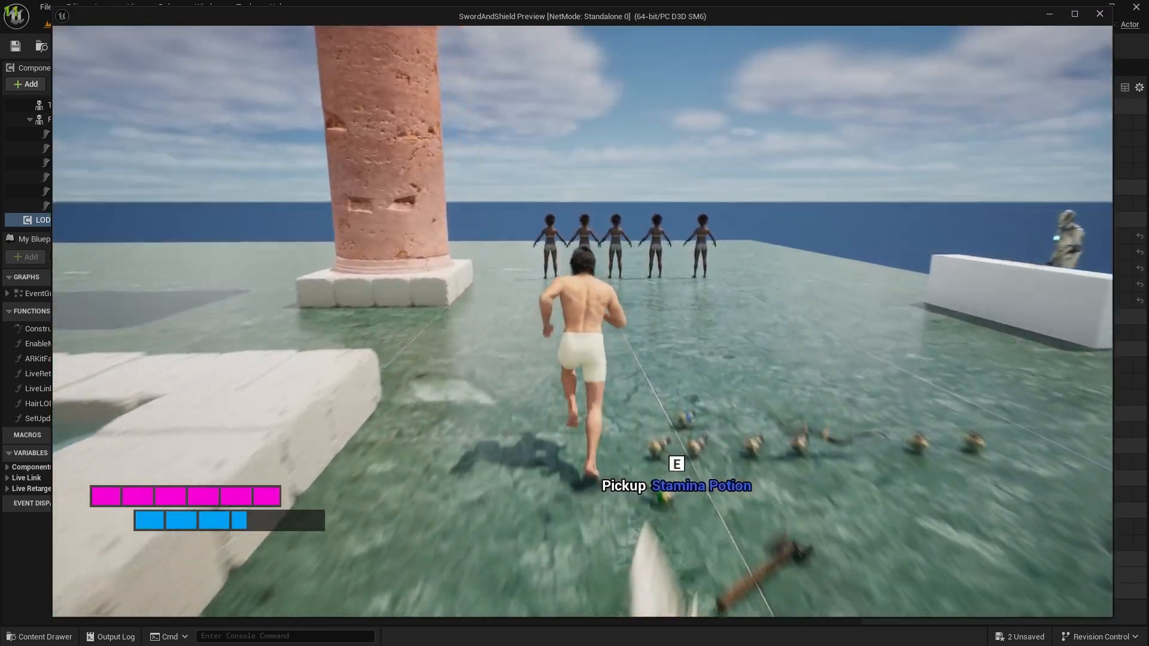
# Play the level again and run around the Kioko characters to check them with Min LOD 4.
pyautogui.press('w')
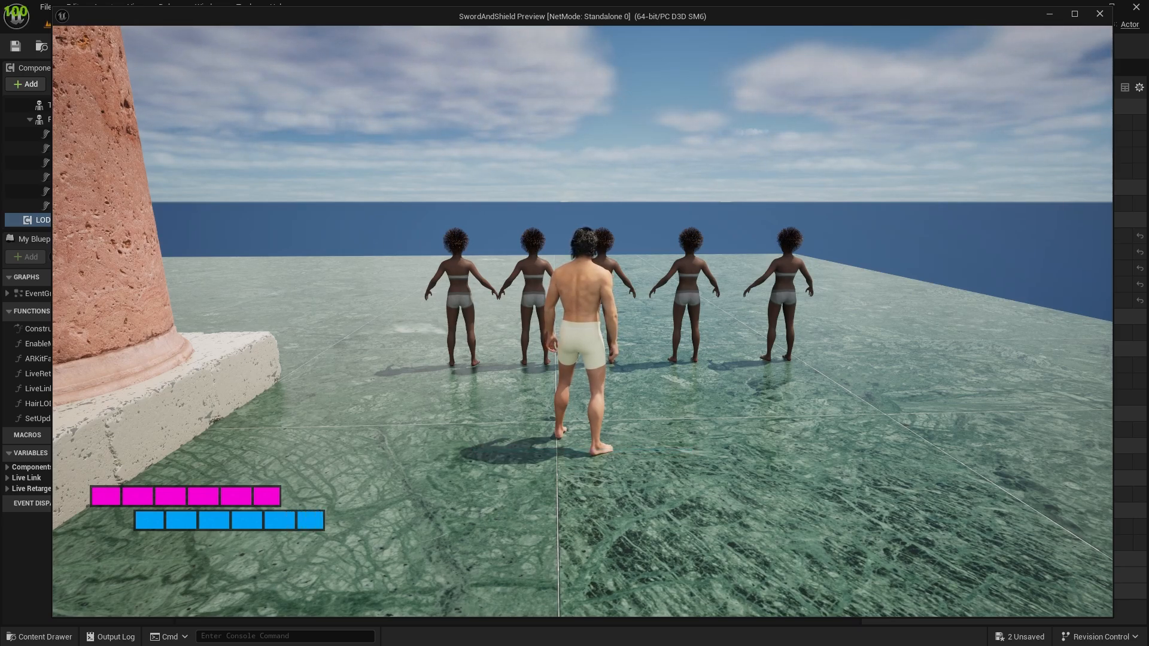
pyautogui.press('w')
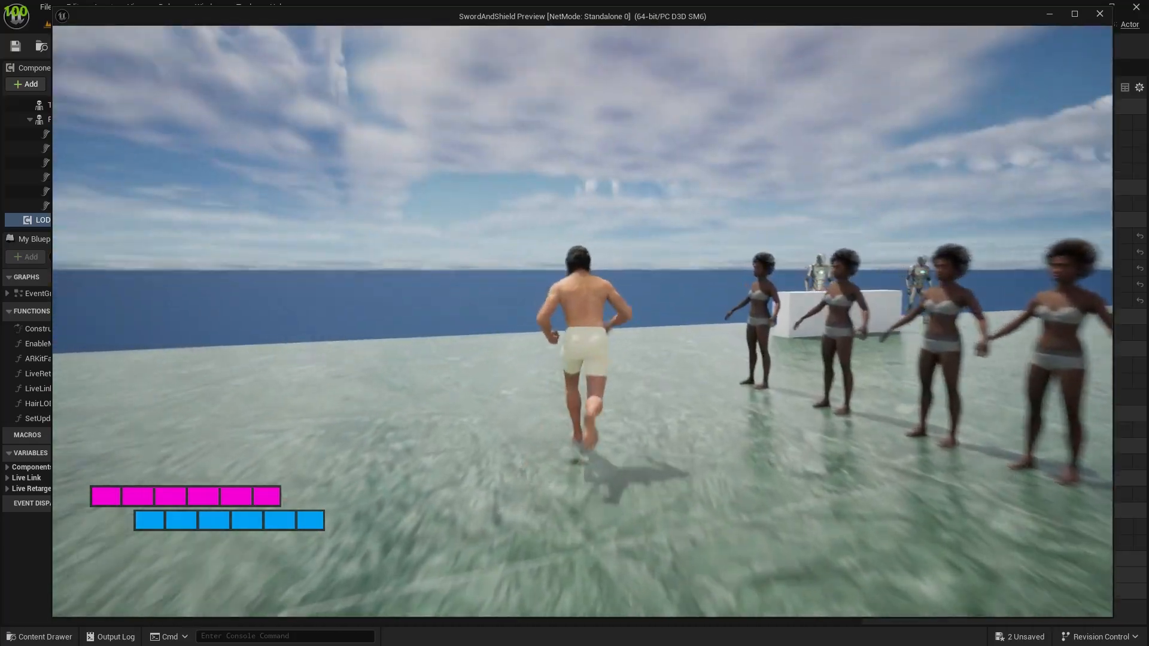
pyautogui.press('w')
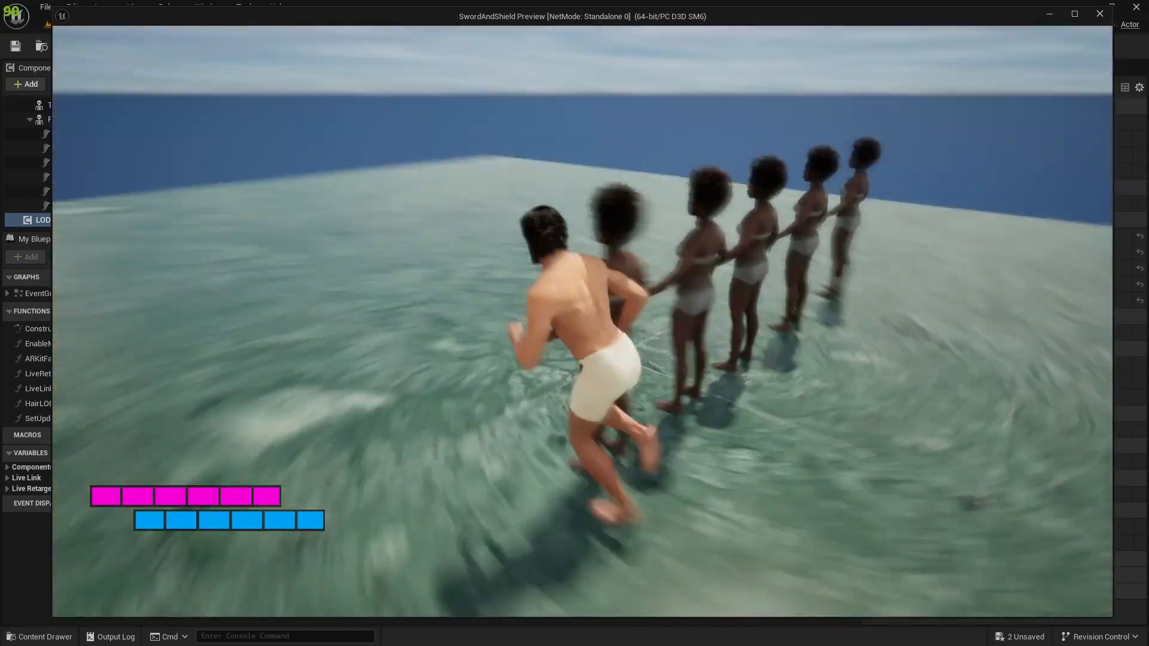
pyautogui.press('w')
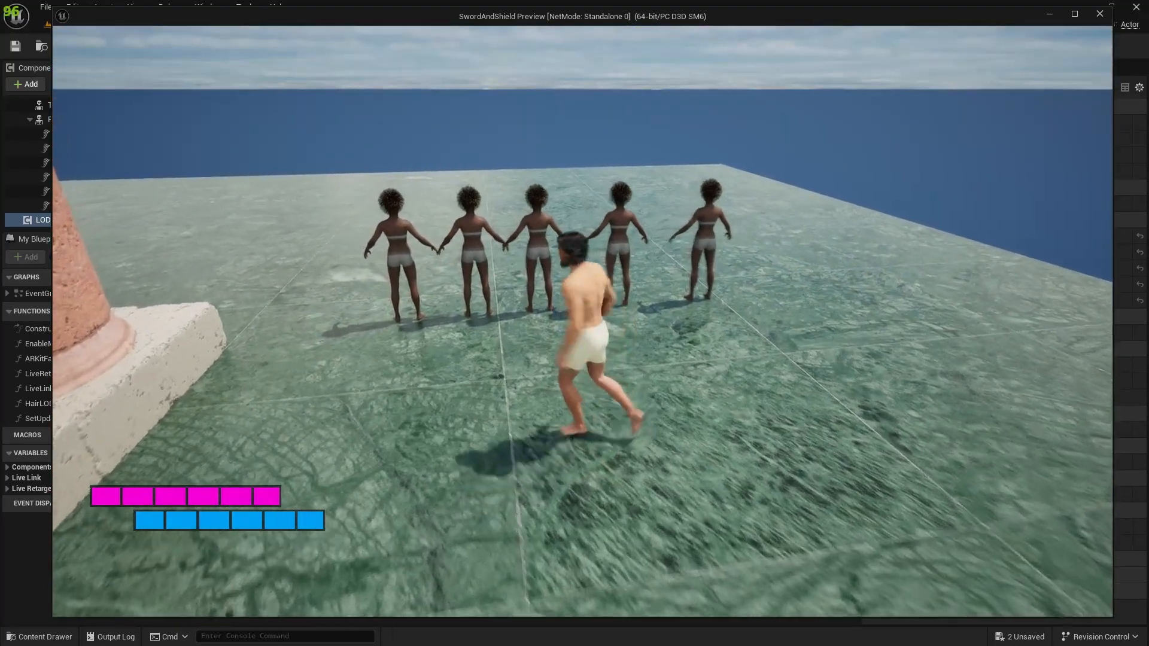
# Stop the play session and try deleting all six groom components under Face in BP_Kioko, from Eyelashes to Beard.
pyautogui.press('Escape')
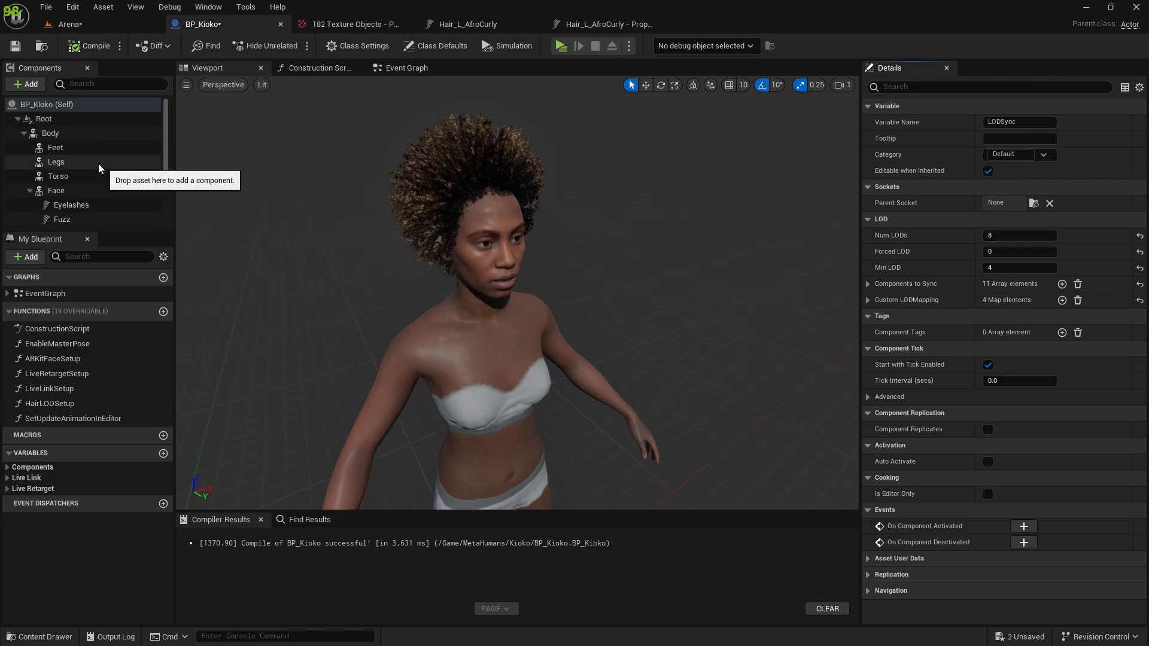
pyautogui.click(84, 137)
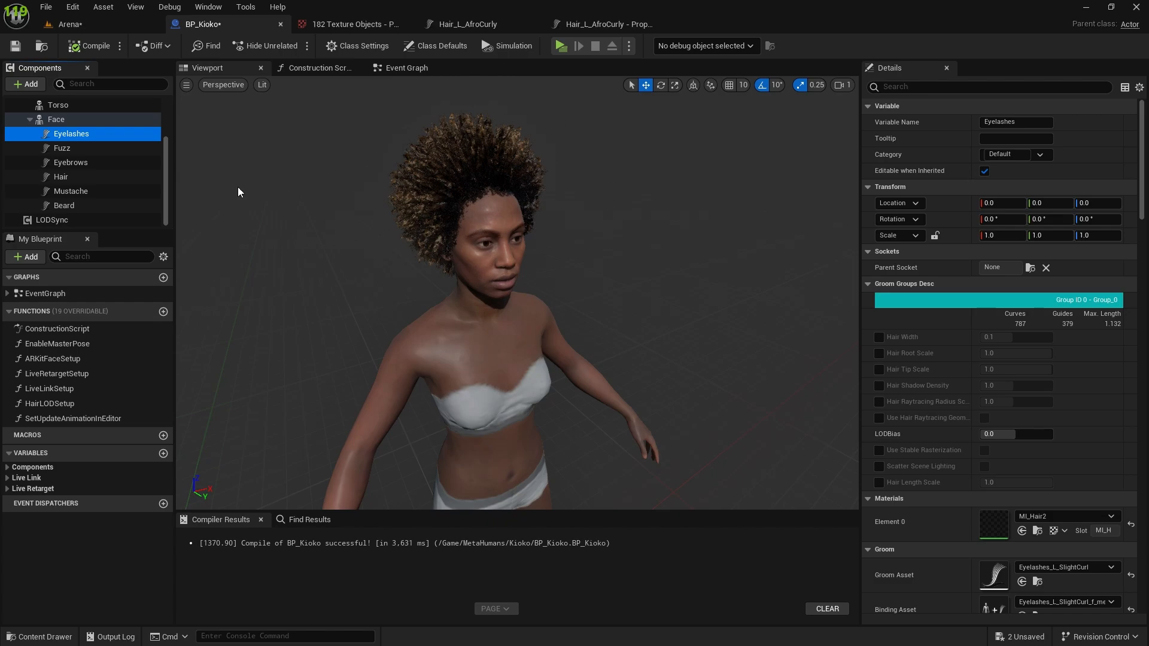
pyautogui.hotkey('shift', 'Down')
pyautogui.hotkey('shift', 'Down')
pyautogui.hotkey('shift', 'Down')
pyautogui.hotkey('shift', 'Down')
pyautogui.hotkey('shift', 'Down')
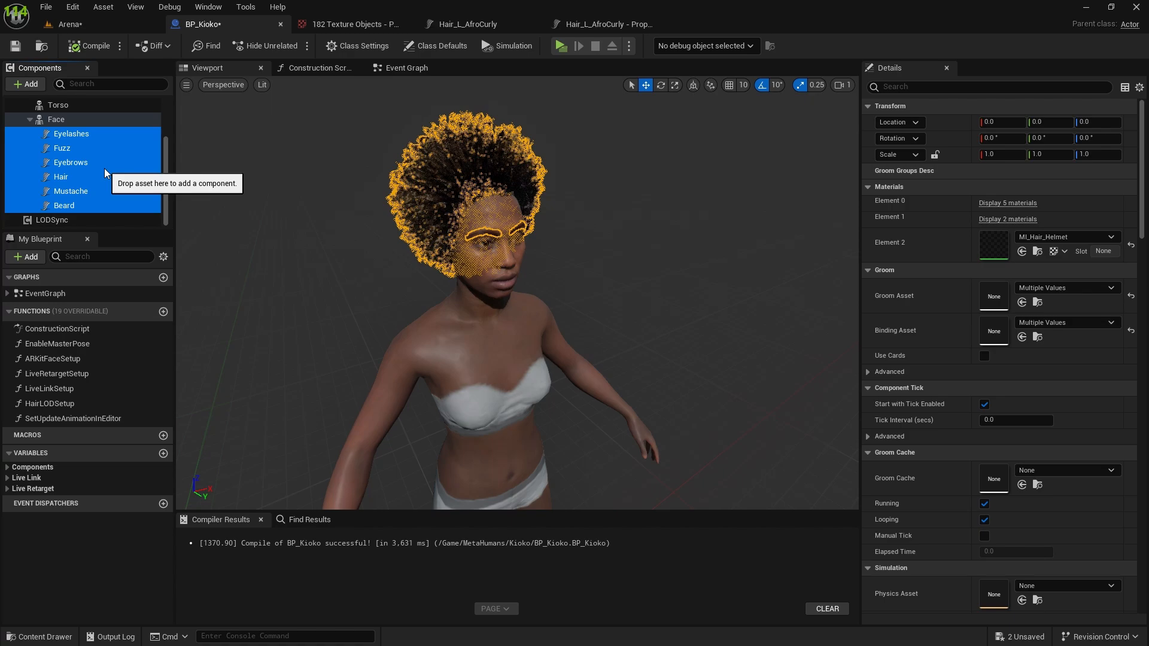
pyautogui.press('Delete')
pyautogui.scroll(-5, 438, 185)
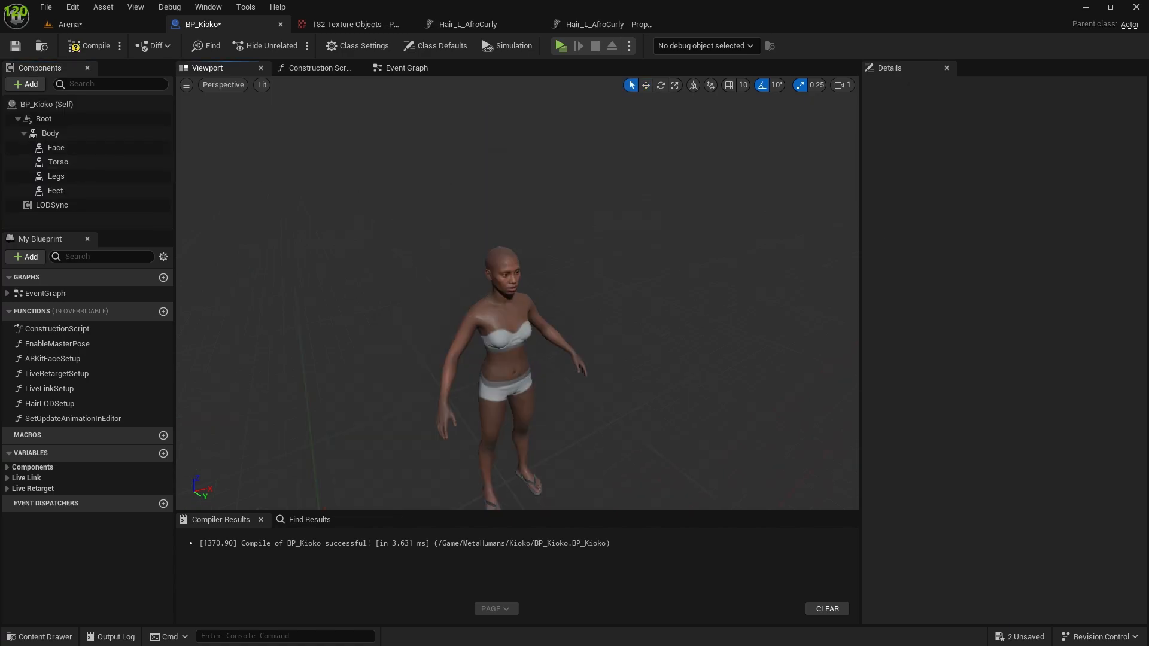
pyautogui.moveTo(438, 184); pyautogui.dragTo(539, 218, button='right')
pyautogui.scroll(3, 444, 367)
# Switch to Sketchfab in the Edge browser and search its models for "hair".
pyautogui.hotkey('alt', 'Tab')
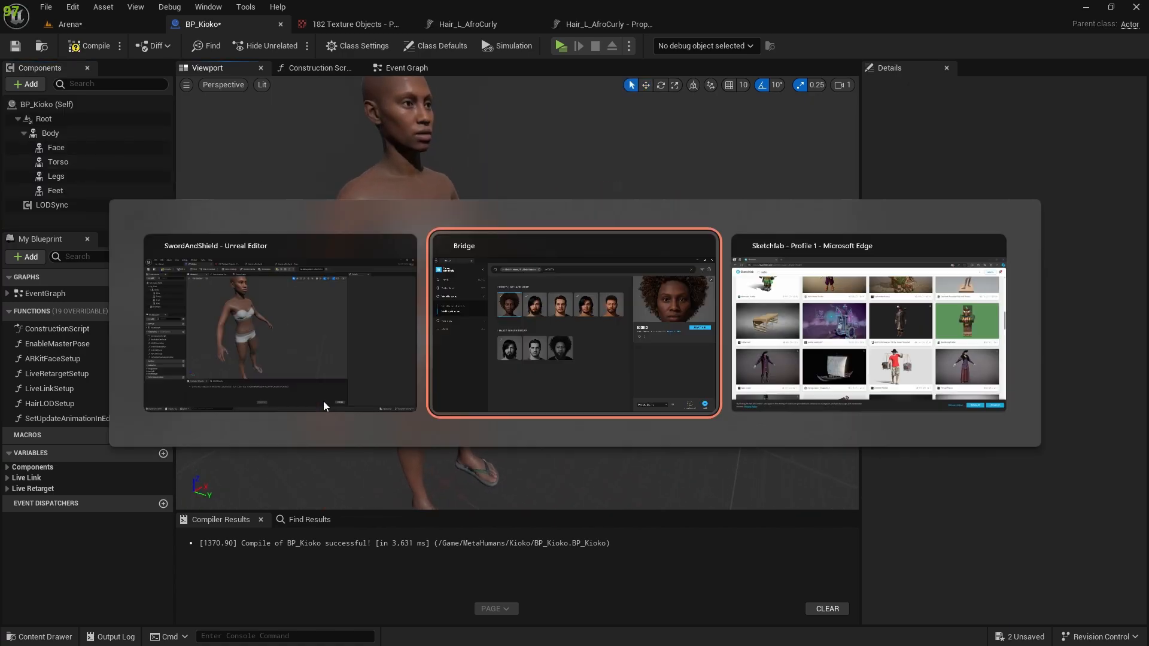
pyautogui.hotkey('alt', 'Tab')
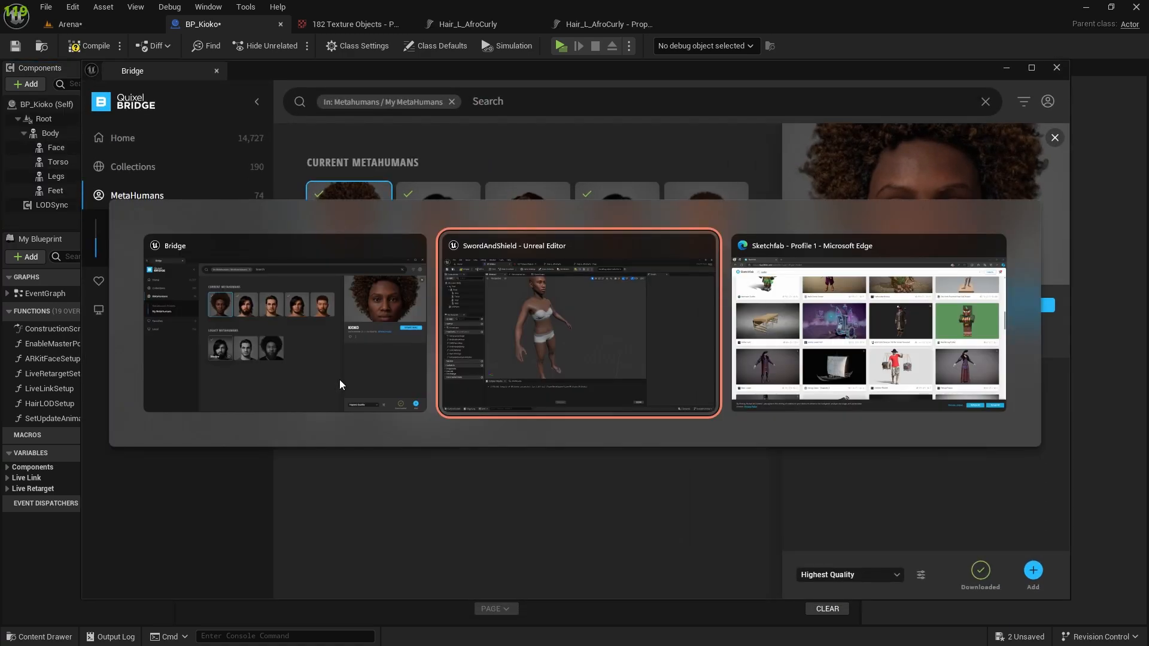
pyautogui.hotkey('alt', 'Tab')
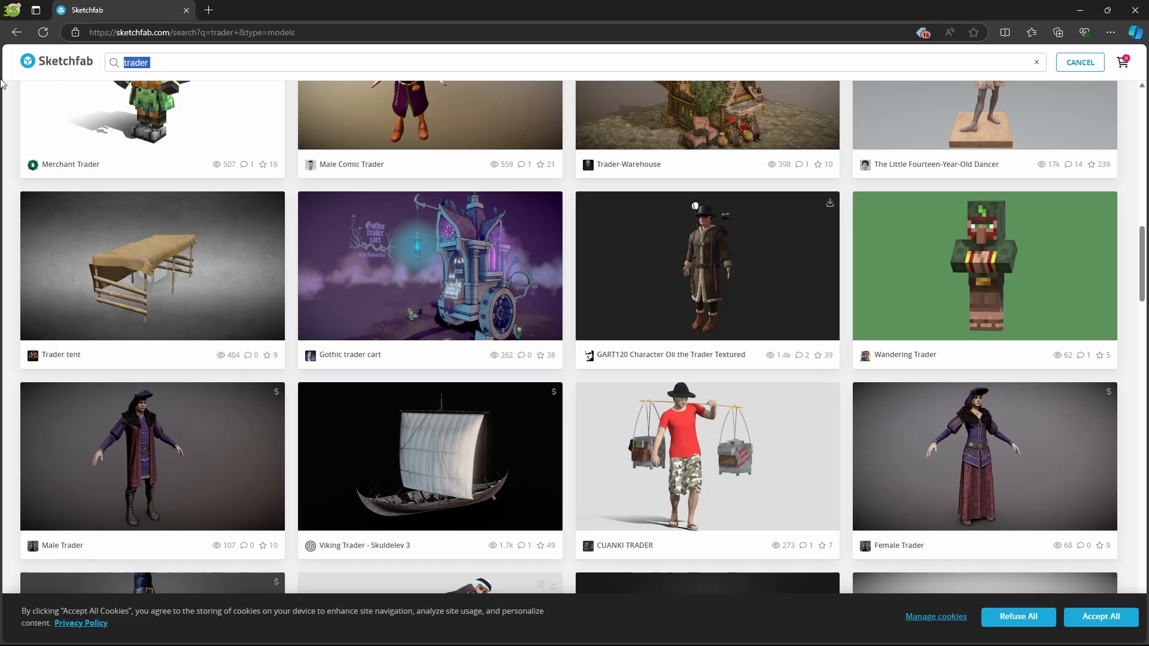
pyautogui.write('hair')
pyautogui.press('Return')
pyautogui.scroll(-10, 341, 203)
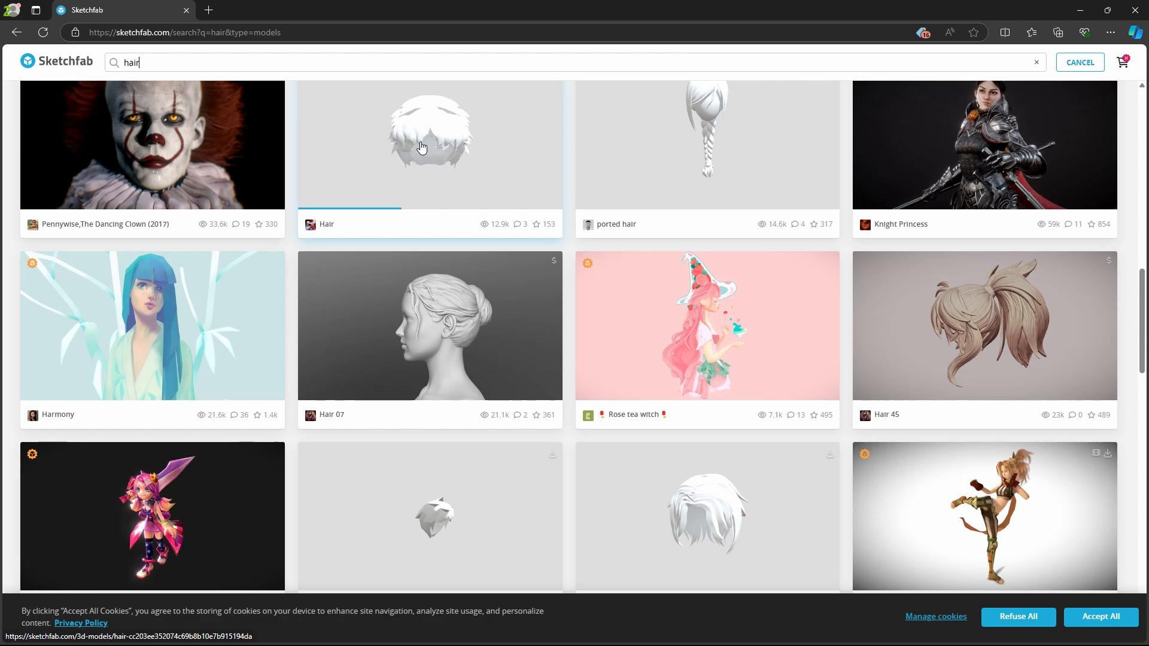
# Look through the Sketchfab hair models for mesh-based hairstyles that could replace the groom hair.
pyautogui.scroll(-4, 677, 296)
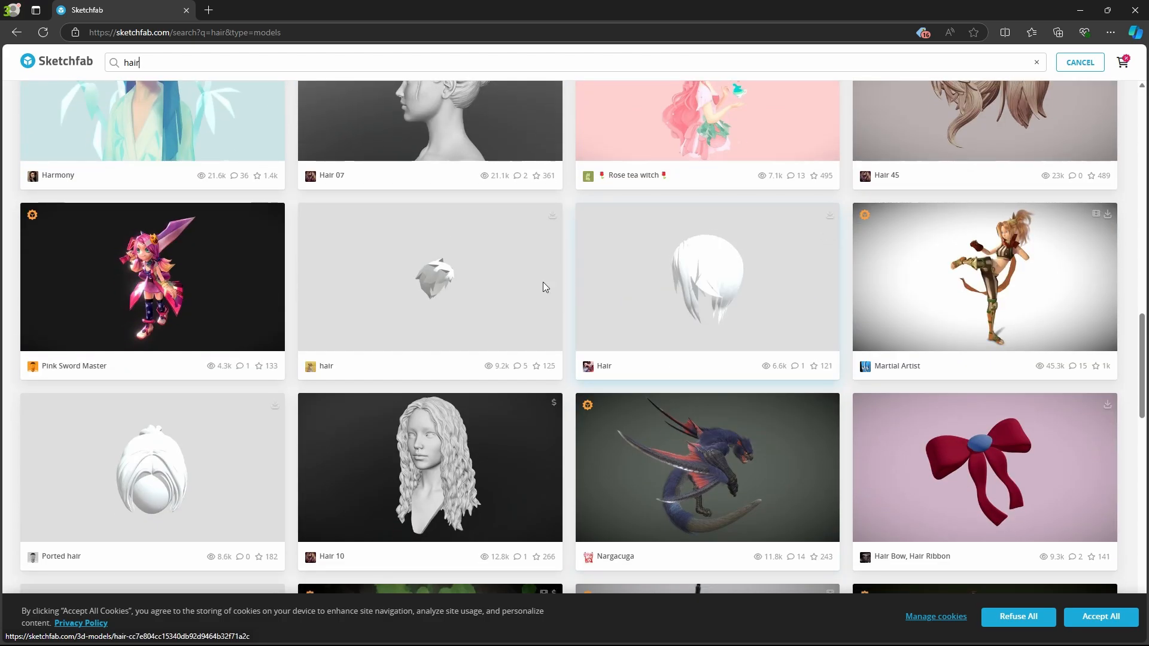
pyautogui.scroll(-8, 653, 279)
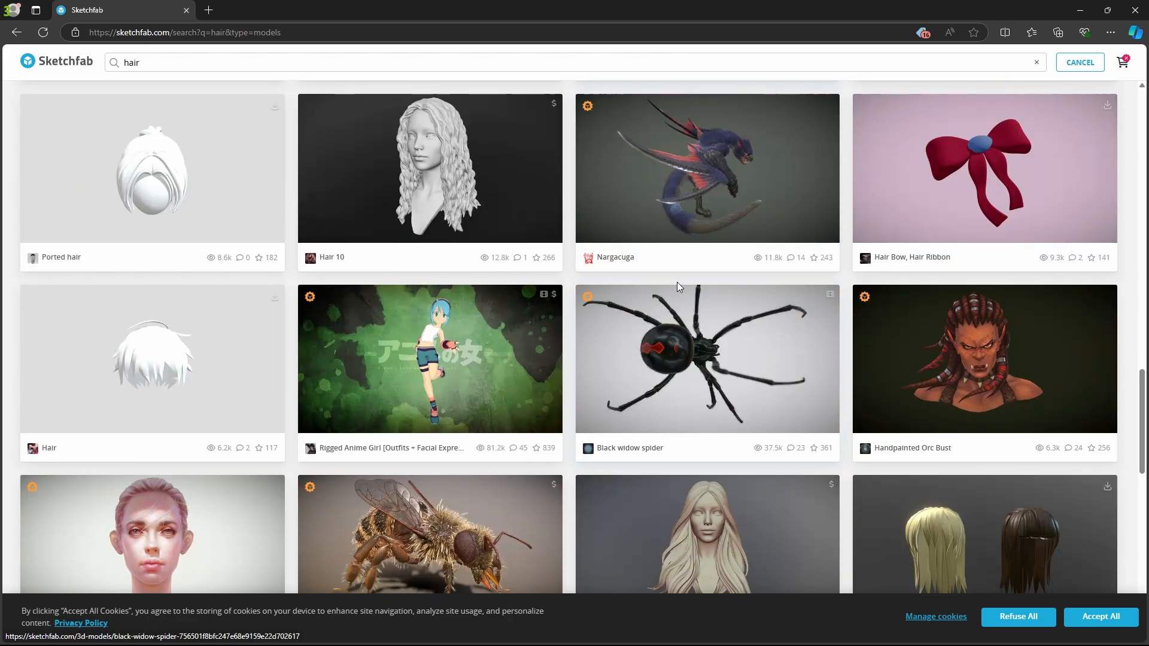
pyautogui.scroll(-11, 765, 363)
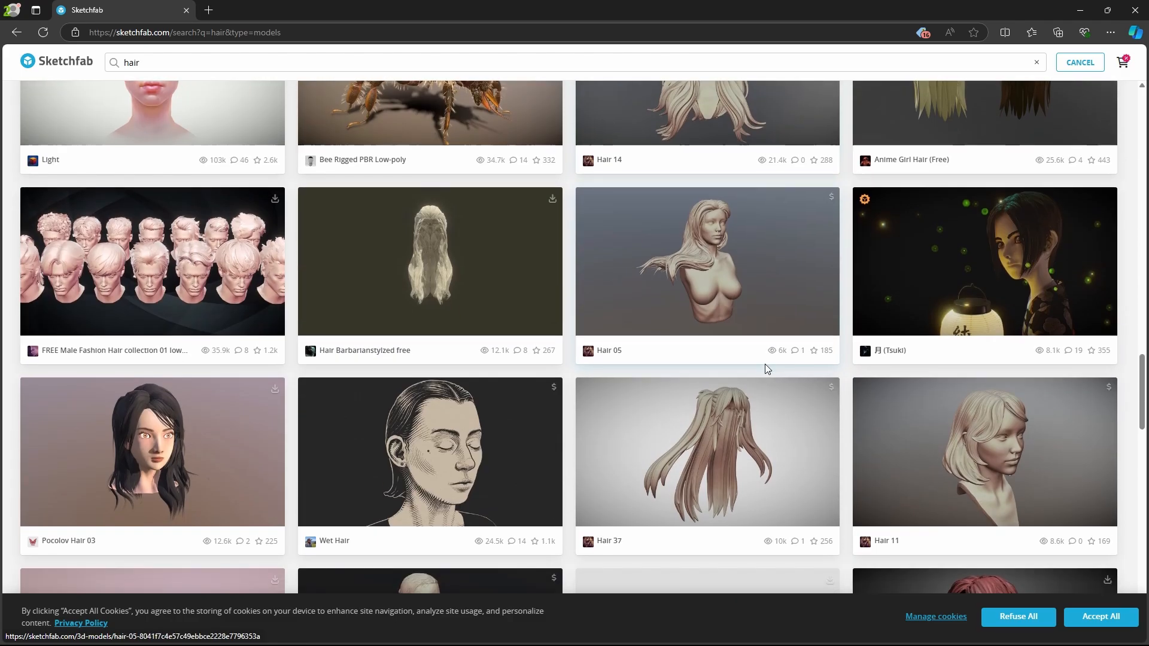
pyautogui.scroll(4, 831, 231)
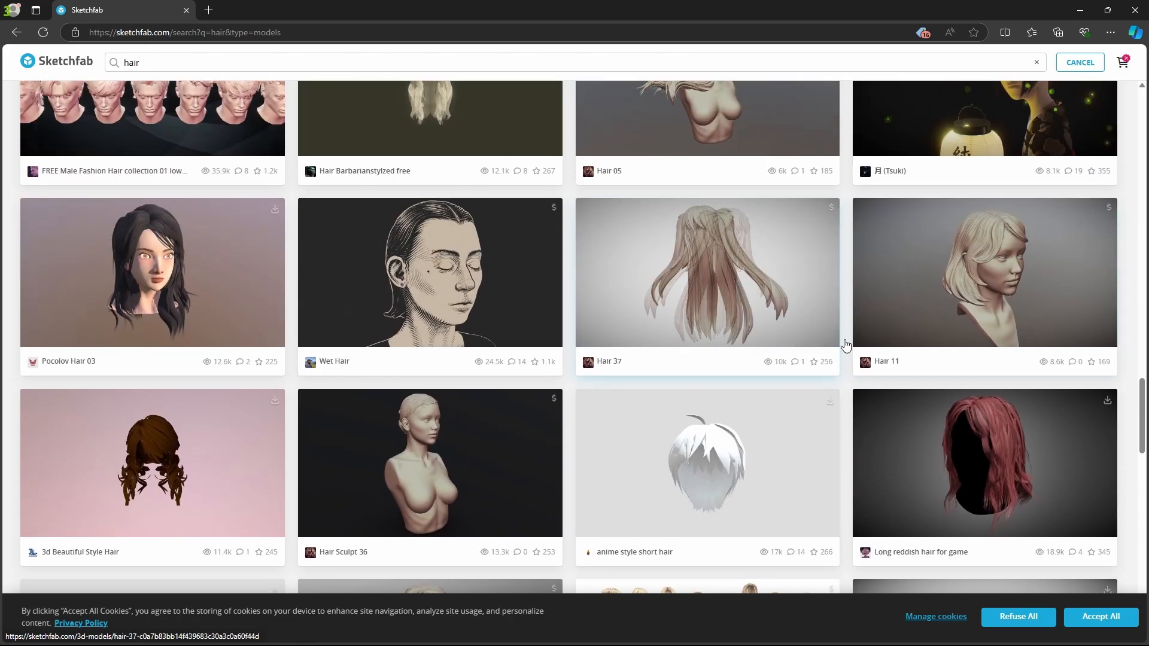
pyautogui.scroll(-8, 846, 341)
pyautogui.scroll(6, 204, 195)
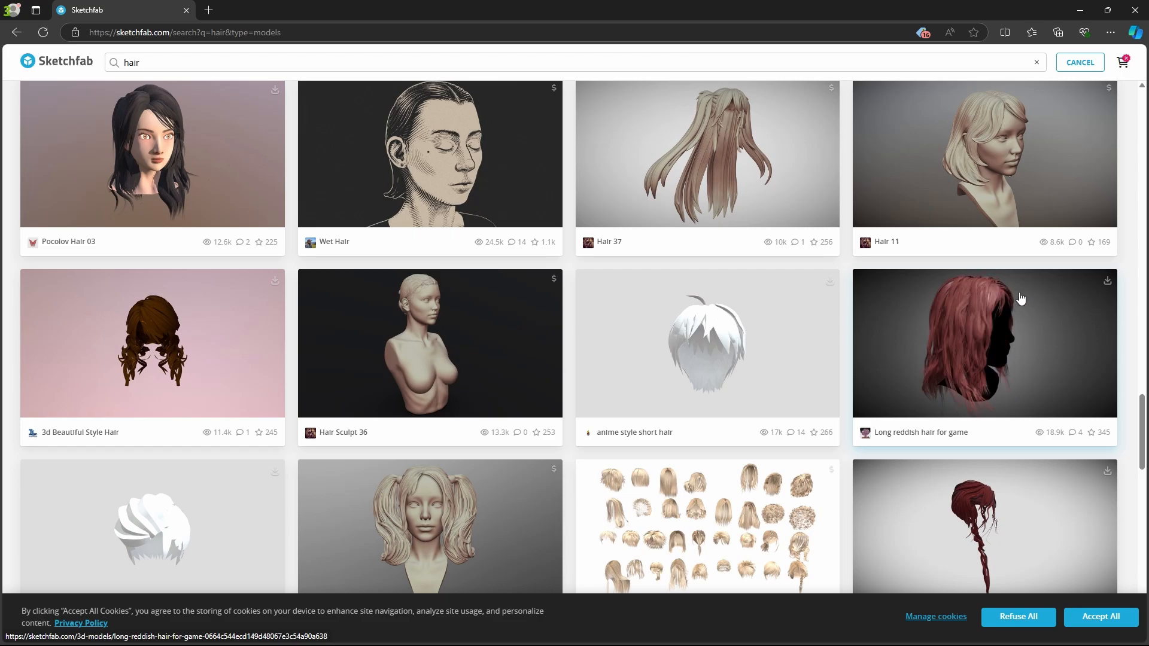
pyautogui.scroll(-10, 1020, 298)
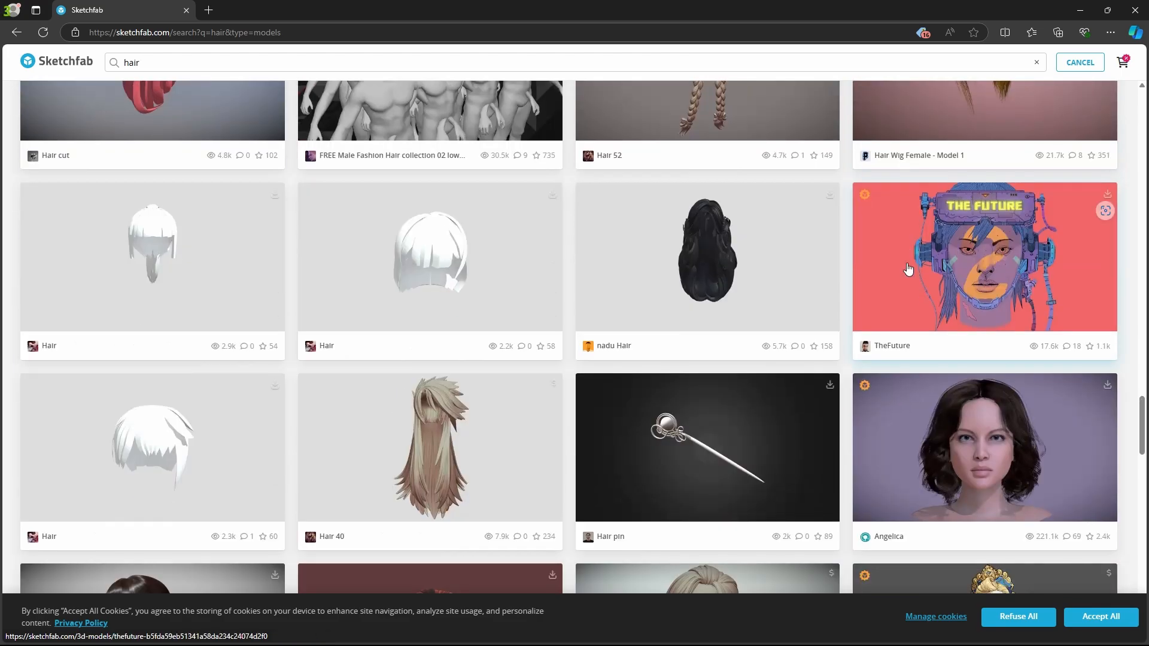
pyautogui.scroll(-2, 908, 270)
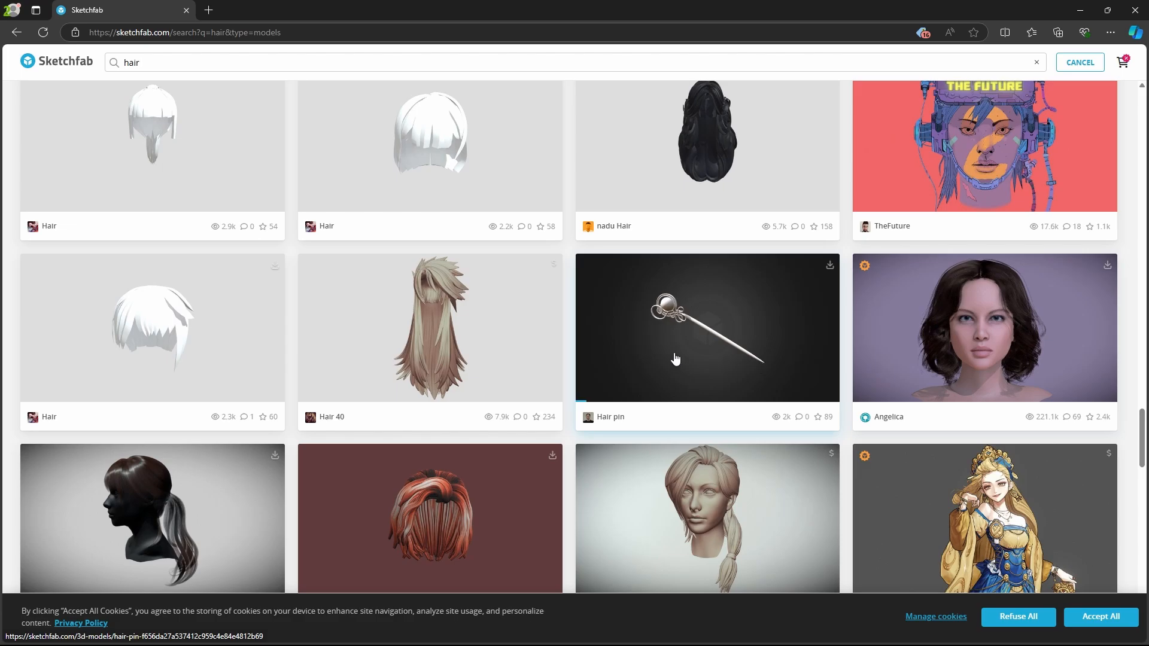
pyautogui.scroll(-12, 675, 358)
pyautogui.scroll(6, 659, 359)
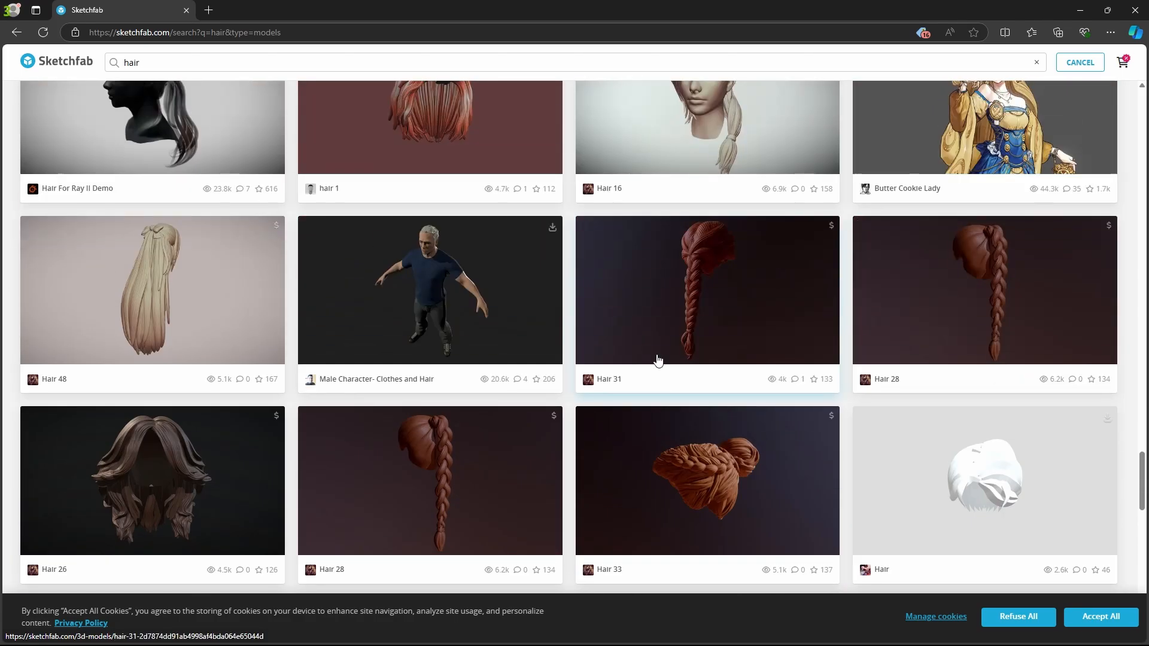
pyautogui.scroll(-4, 658, 335)
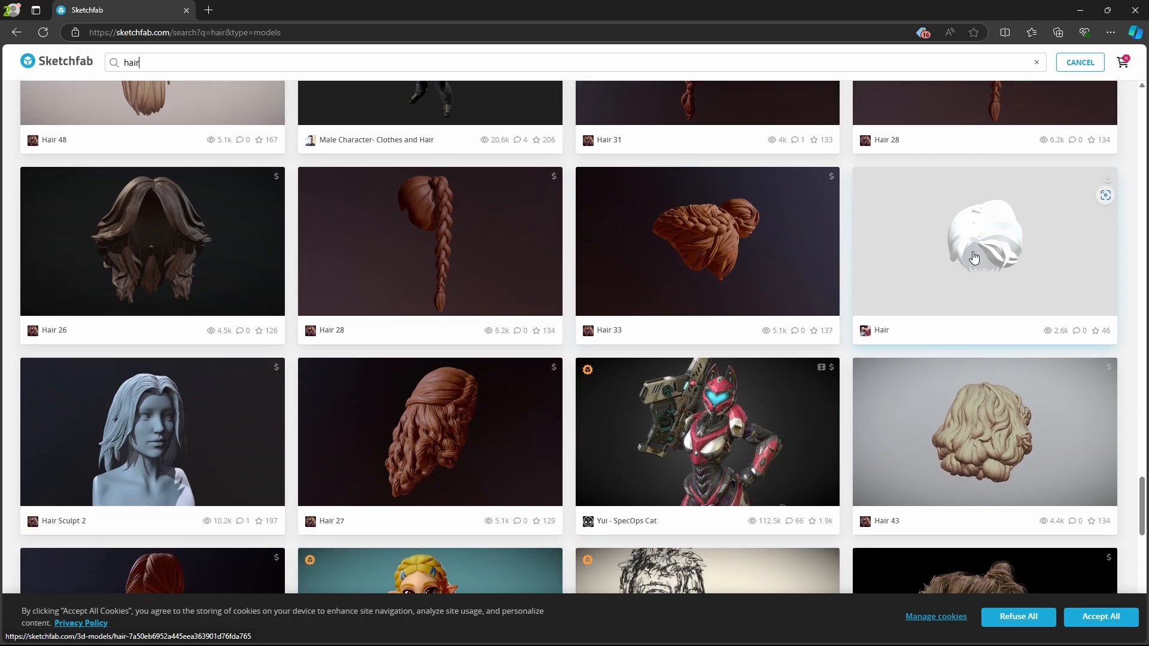
pyautogui.scroll(-20, 956, 455)
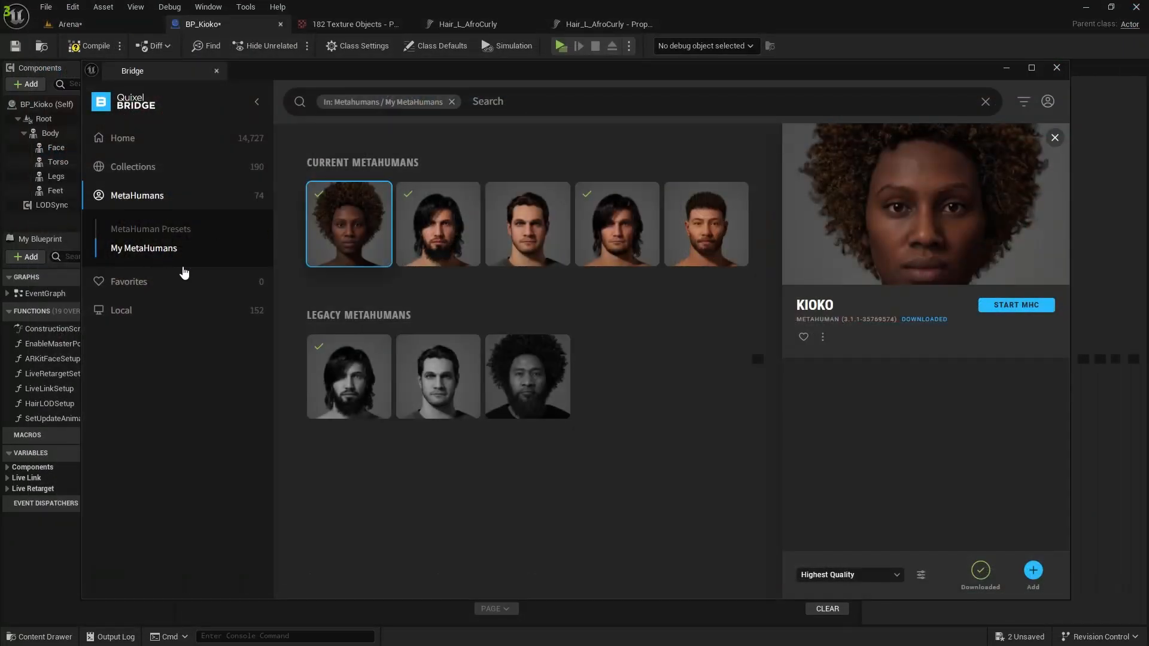
# Return to BP_Kioko in Unreal Editor, undo the removal of the groom components and select Fuzz.
pyautogui.click(1007, 68)
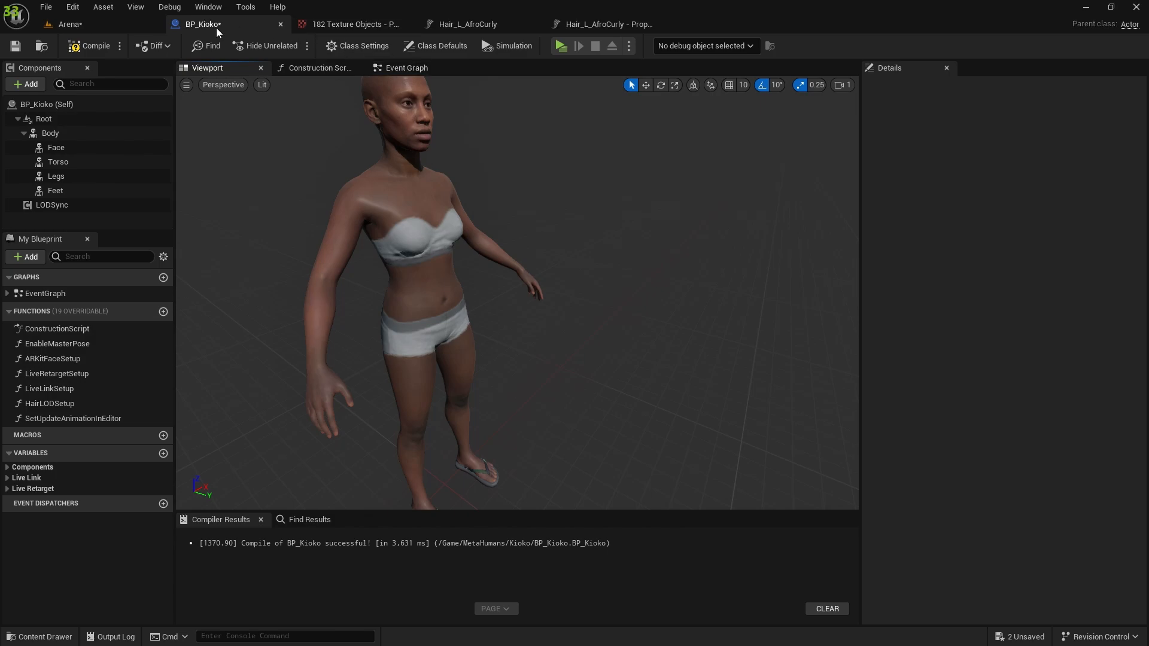
pyautogui.click(54, 191)
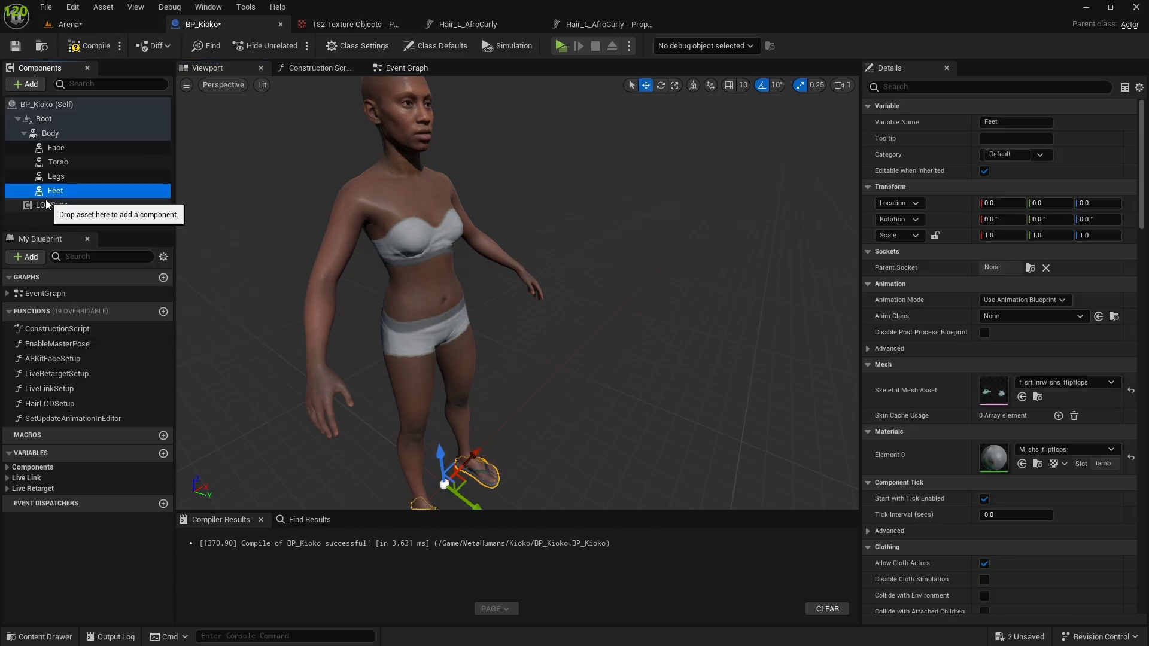
pyautogui.hotkey('ctrl', 'z')
pyautogui.click(61, 219)
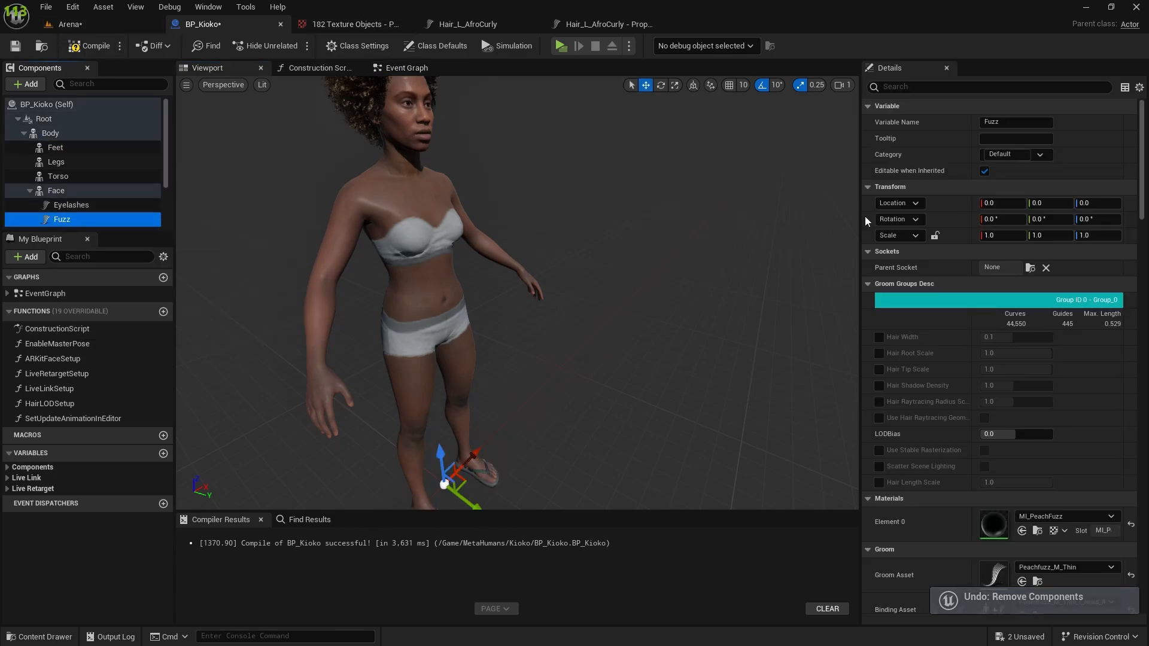
# Check the full Kioko character with her hair in the blueprint preview, then compile and save BP_Kioko.
pyautogui.scroll(-2, 1009, 298)
pyautogui.scroll(2, 1010, 299)
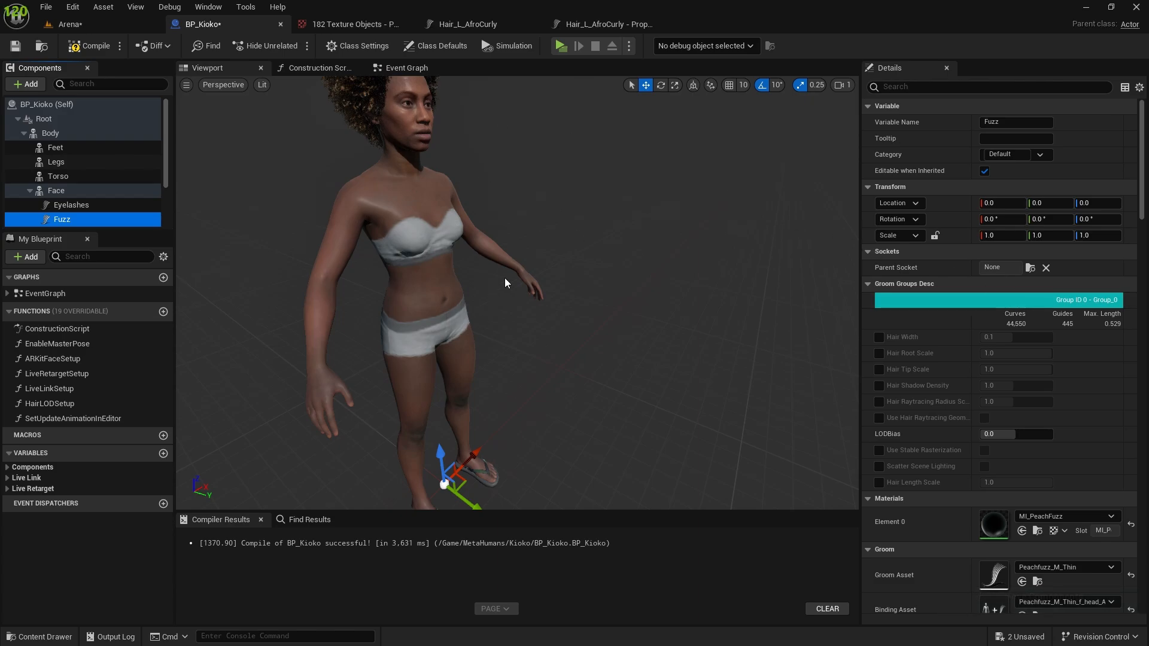
pyautogui.scroll(-4, 505, 278)
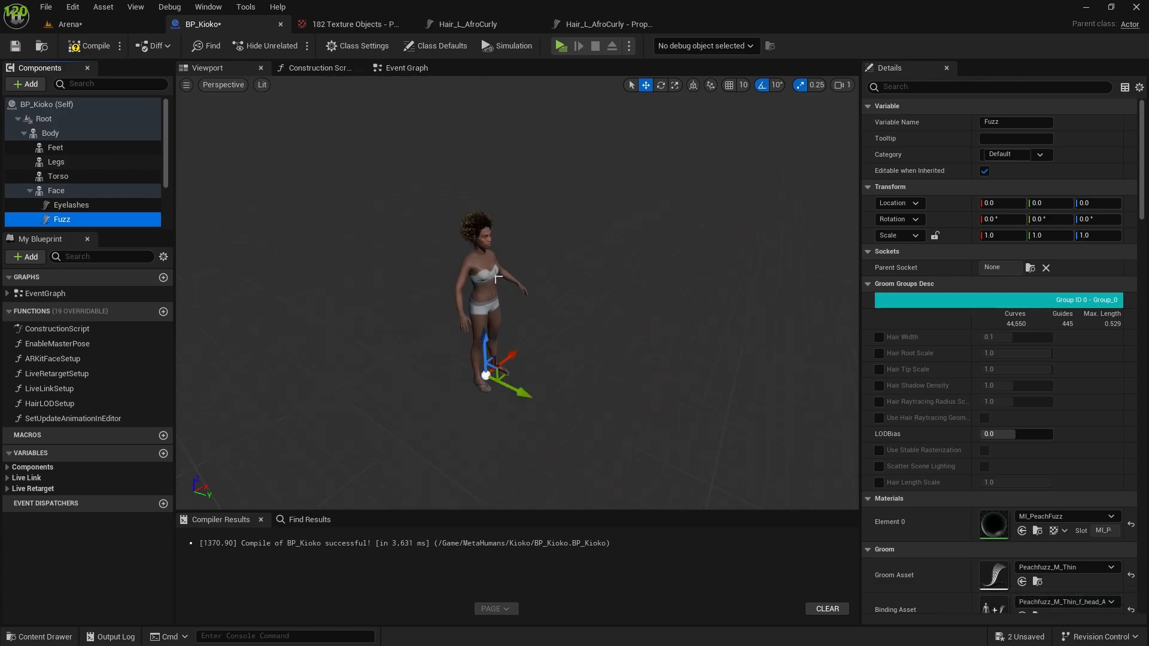
pyautogui.scroll(6, 493, 267)
pyautogui.scroll(-4, 492, 267)
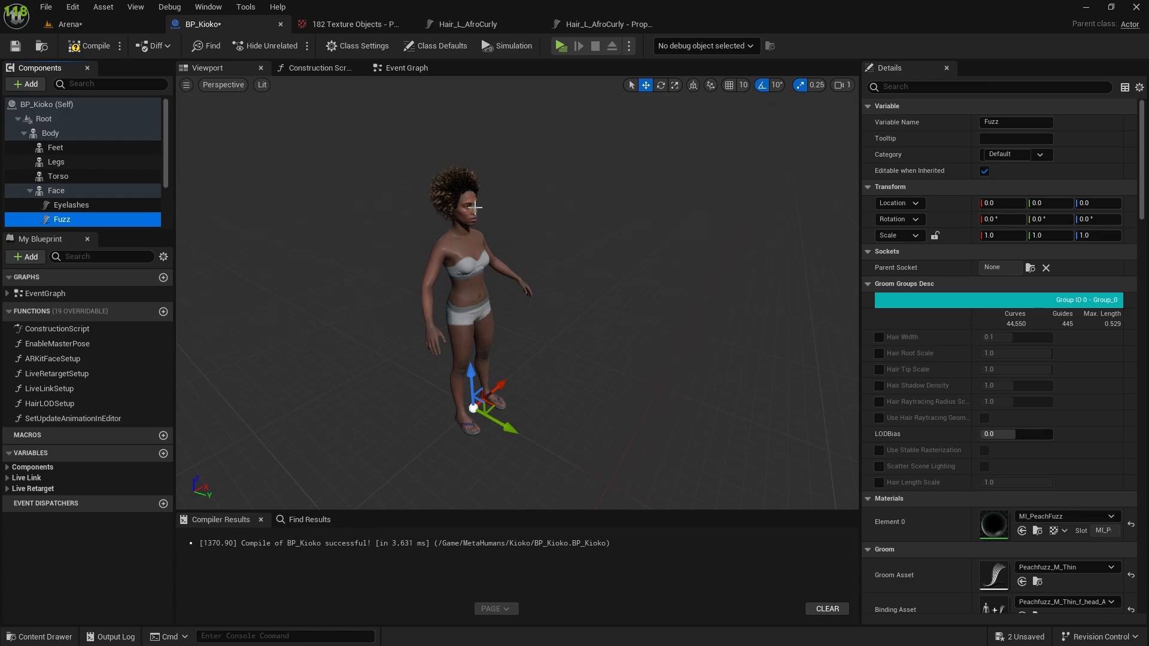
pyautogui.click(92, 45)
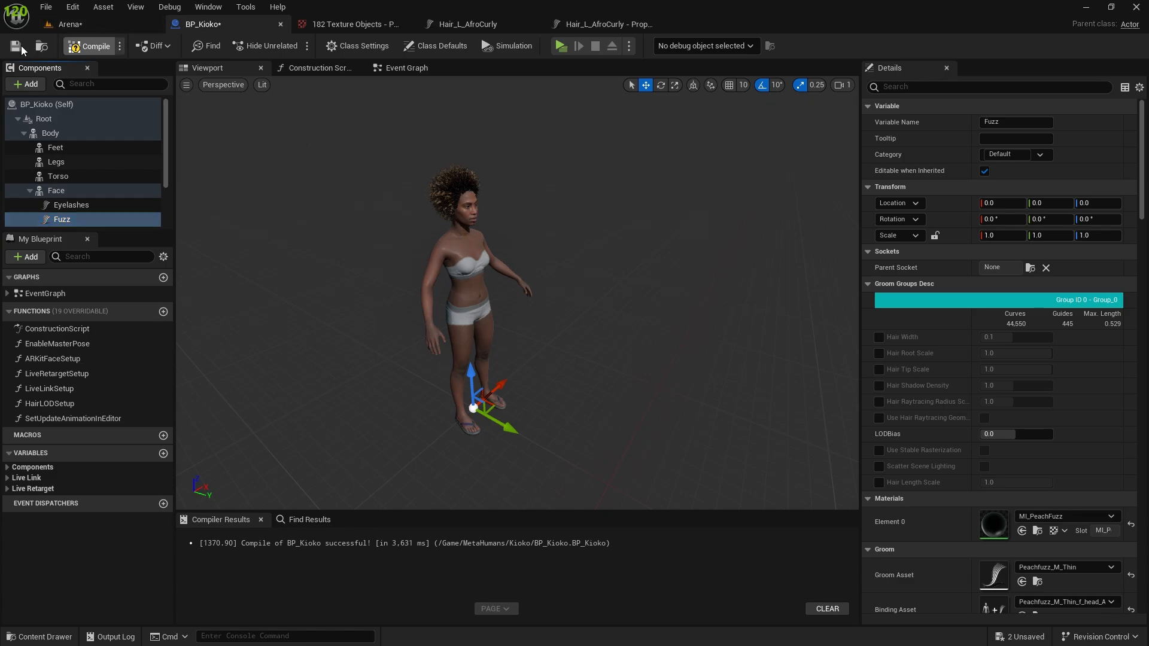
pyautogui.click(15, 46)
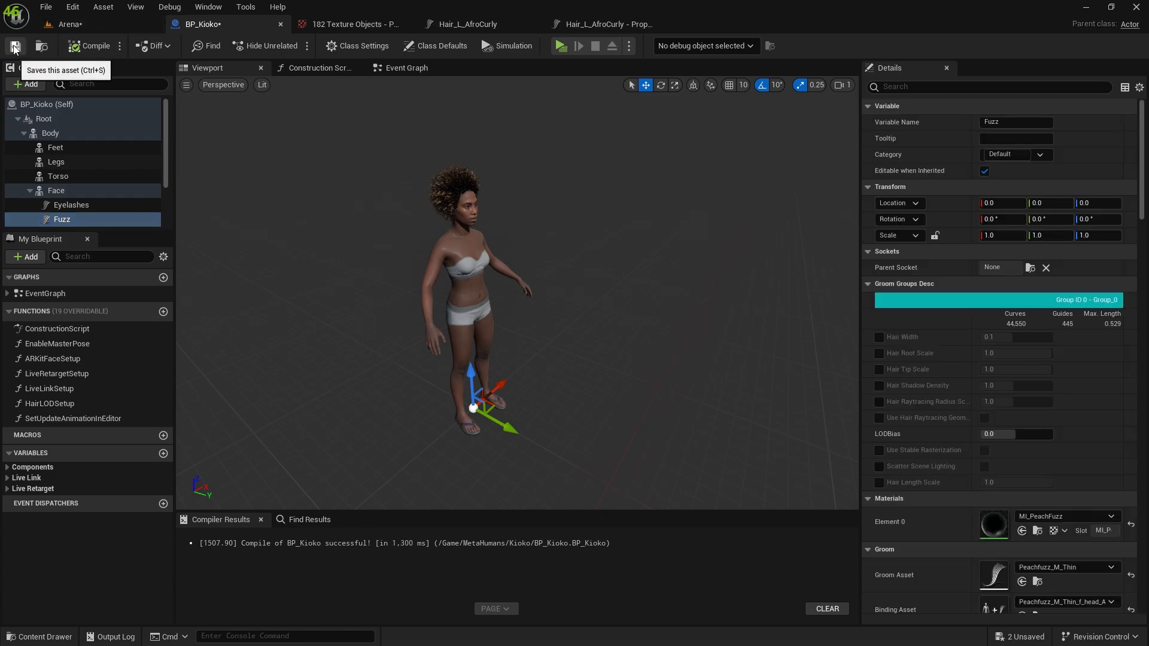
# Switch to the Arena level and duplicate the Kioko actor to add four more copies beside the existing row.
pyautogui.click(106, 27)
pyautogui.moveTo(455, 312)
pyautogui.mouseDown(button='right')
pyautogui.moveTo(503, 311)
pyautogui.moveTo(455, 312)
pyautogui.mouseUp(button='right')
pyautogui.scroll(-1, 455, 312)
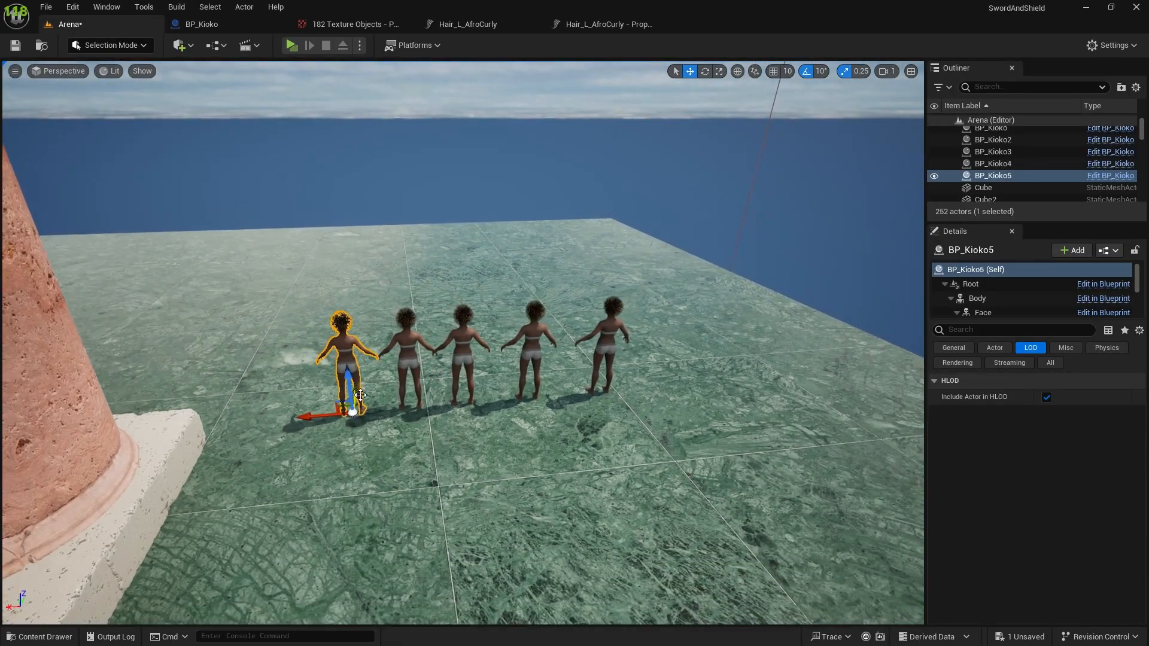
pyautogui.keyDown('alt'); pyautogui.moveTo(359, 396); pyautogui.dragTo(584, 367); pyautogui.keyUp('alt')
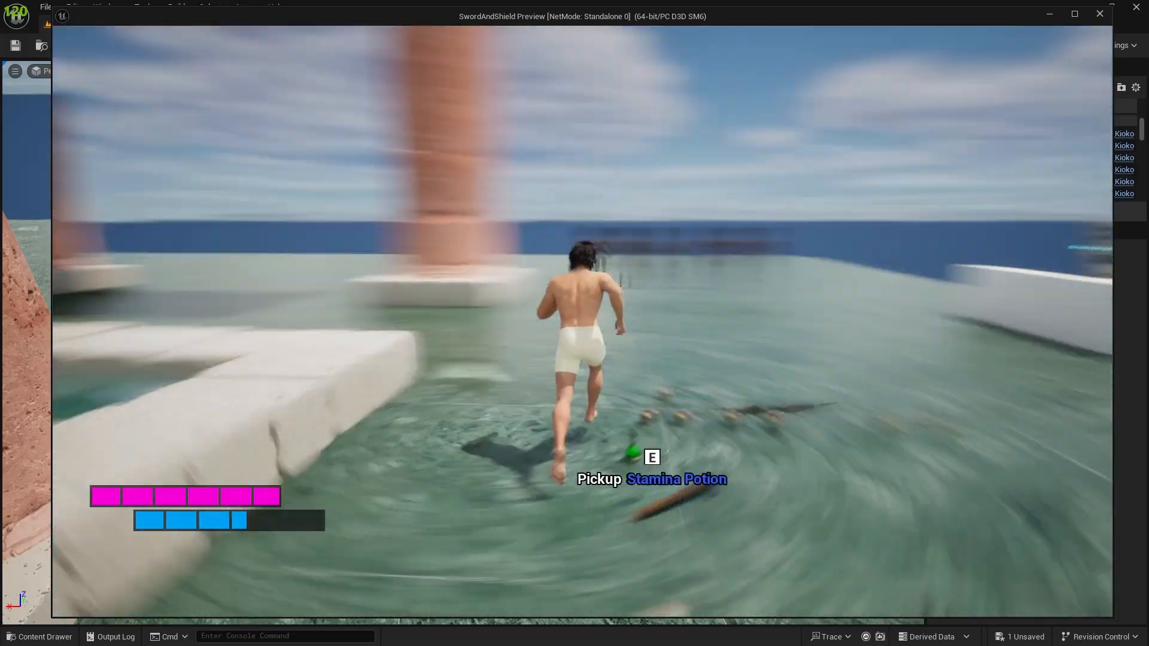
# Play the Arena level and run around the nine Kioko characters to check the frame rate, then stop playing.
pyautogui.press('w')
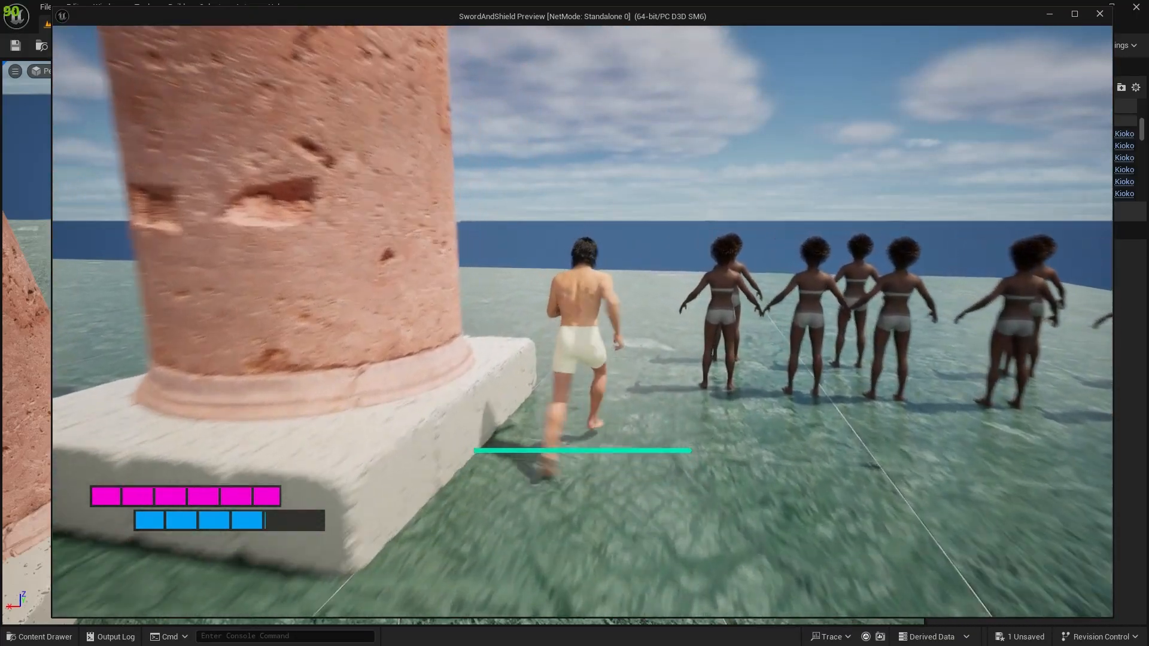
pyautogui.press('w')
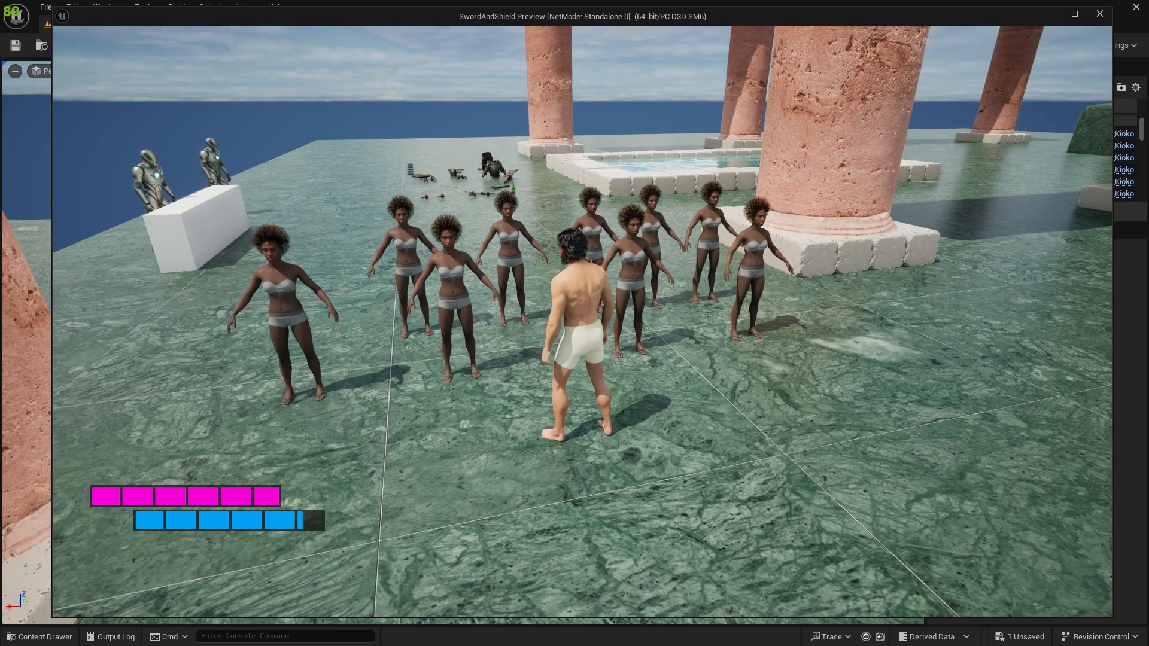
pyautogui.press('w')
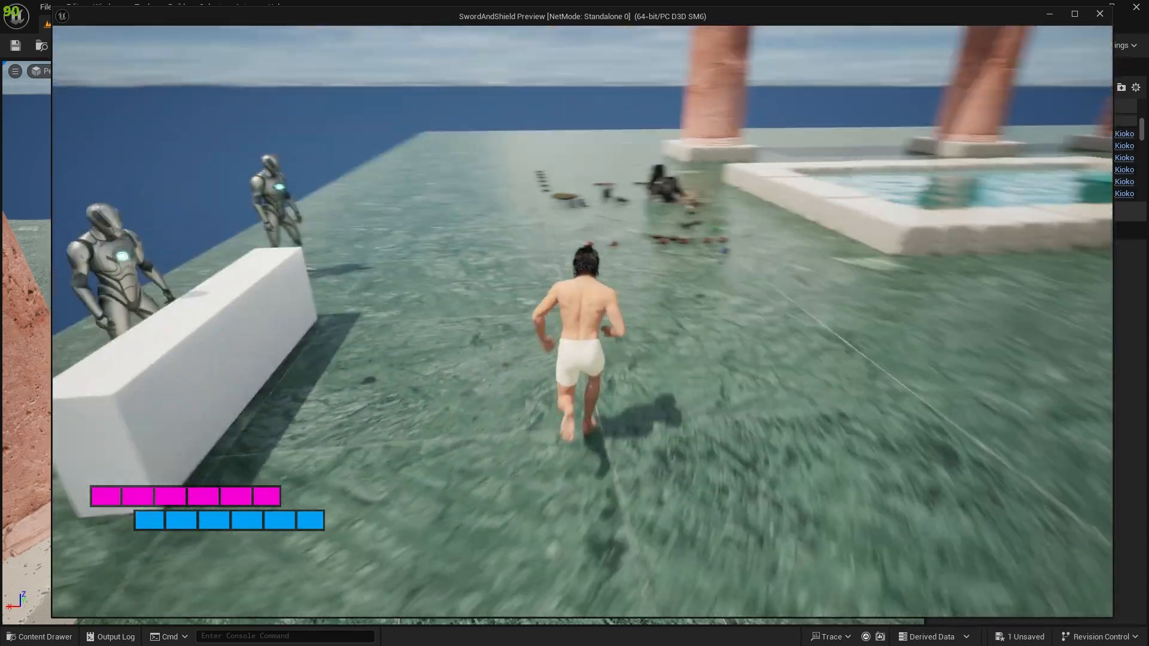
pyautogui.press('w')
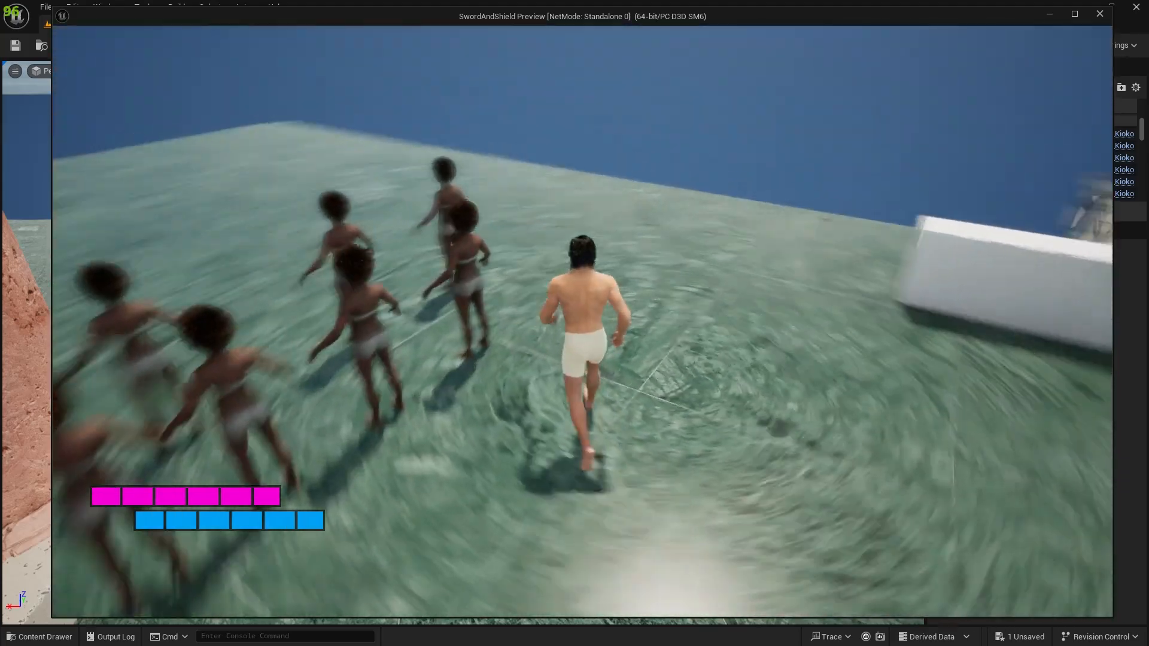
pyautogui.press('Escape')
pyautogui.moveTo(419, 281); pyautogui.dragTo(503, 275, button='right')
pyautogui.press('d')
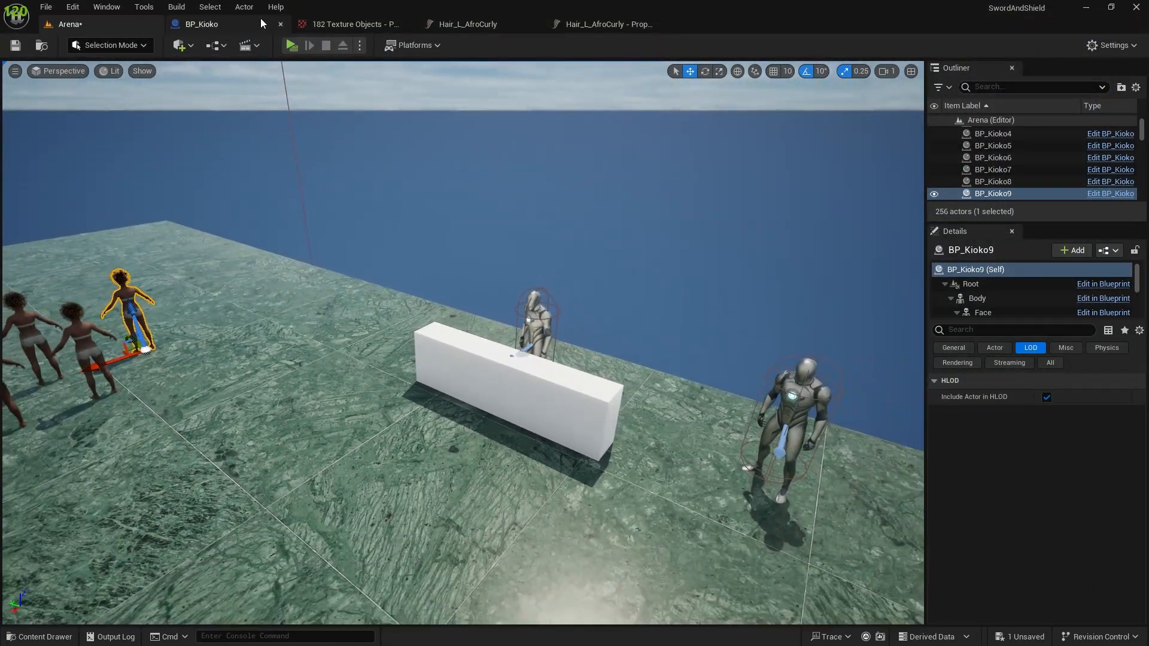
# Return to BP_Kioko, browse the ThirdPerson content folder and turn off the Texture filter.
pyautogui.click(260, 23)
pyautogui.hotkey('ctrl', 'space')
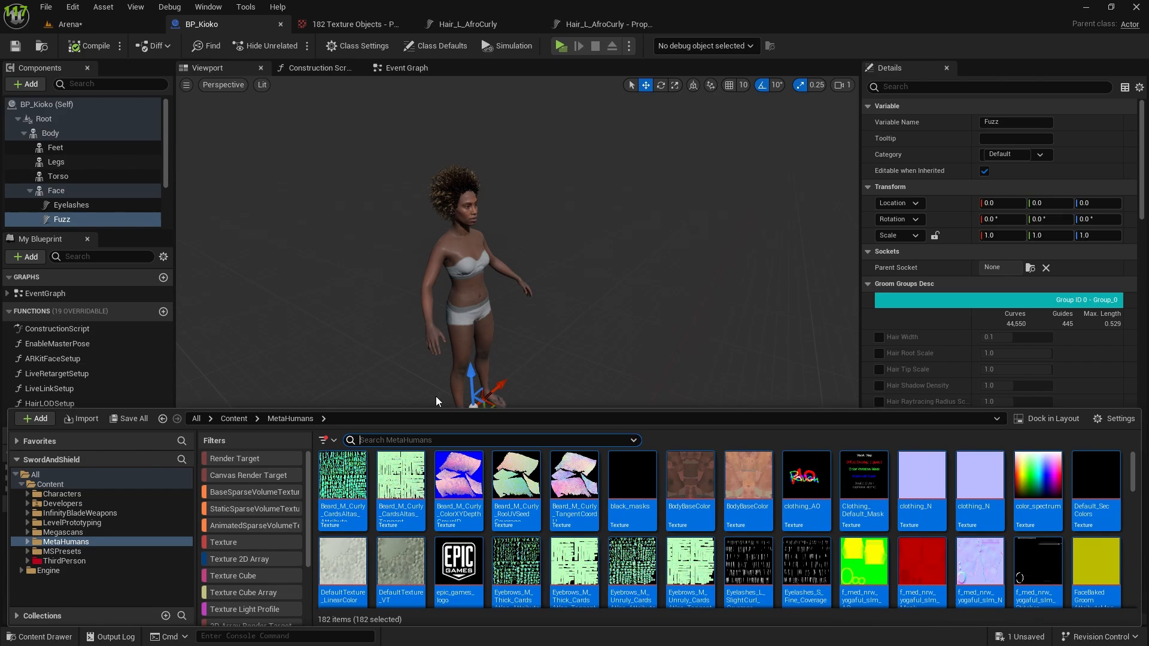
pyautogui.click(63, 560)
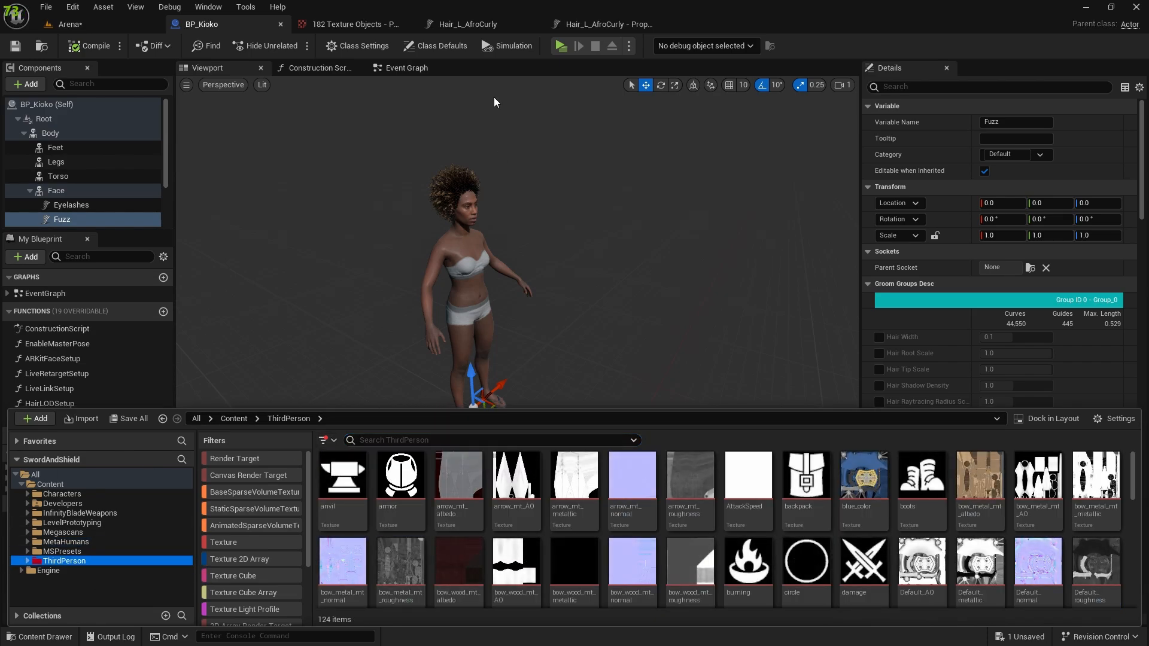
pyautogui.click(326, 439)
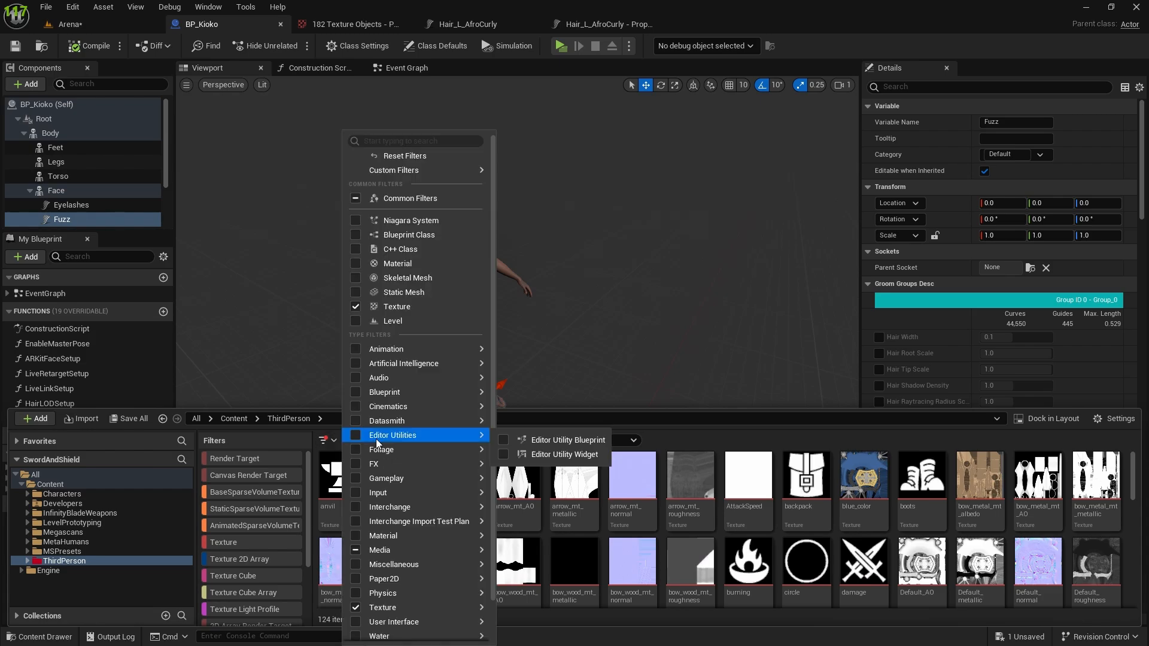
pyautogui.click(352, 608)
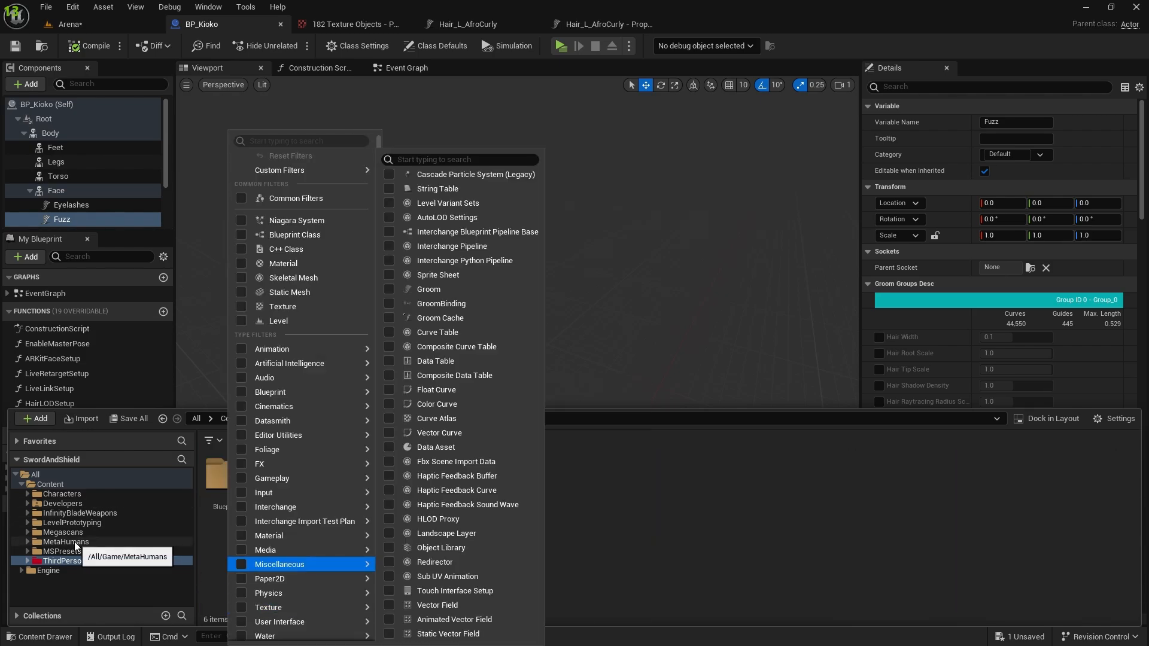
# Open Trader_BP from the ThirdPerson Blueprints NPC folder and select its Mesh component.
pyautogui.click(65, 559)
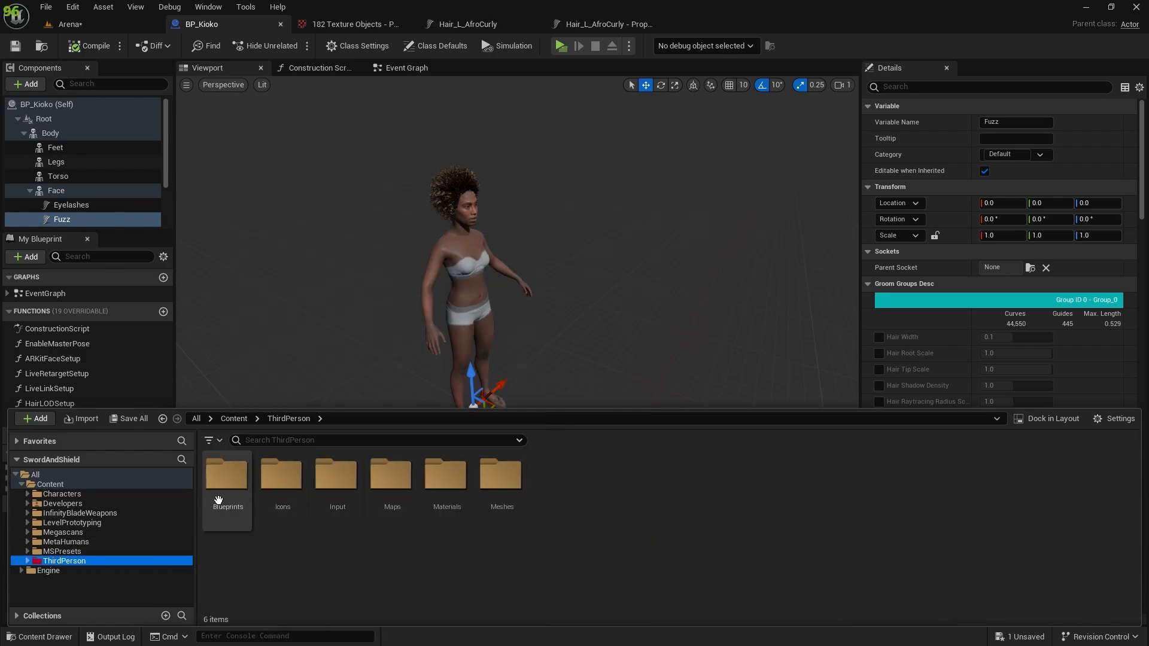
pyautogui.doubleClick(228, 478)
pyautogui.doubleClick(356, 493)
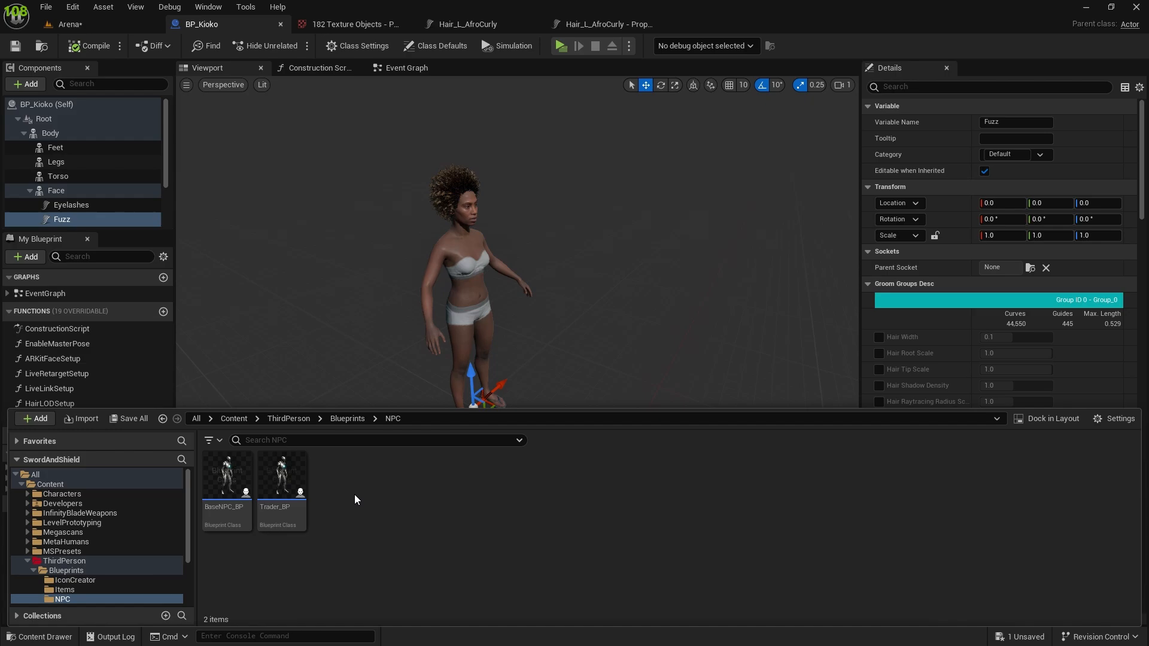
pyautogui.doubleClick(286, 481)
pyautogui.scroll(-1, 353, 211)
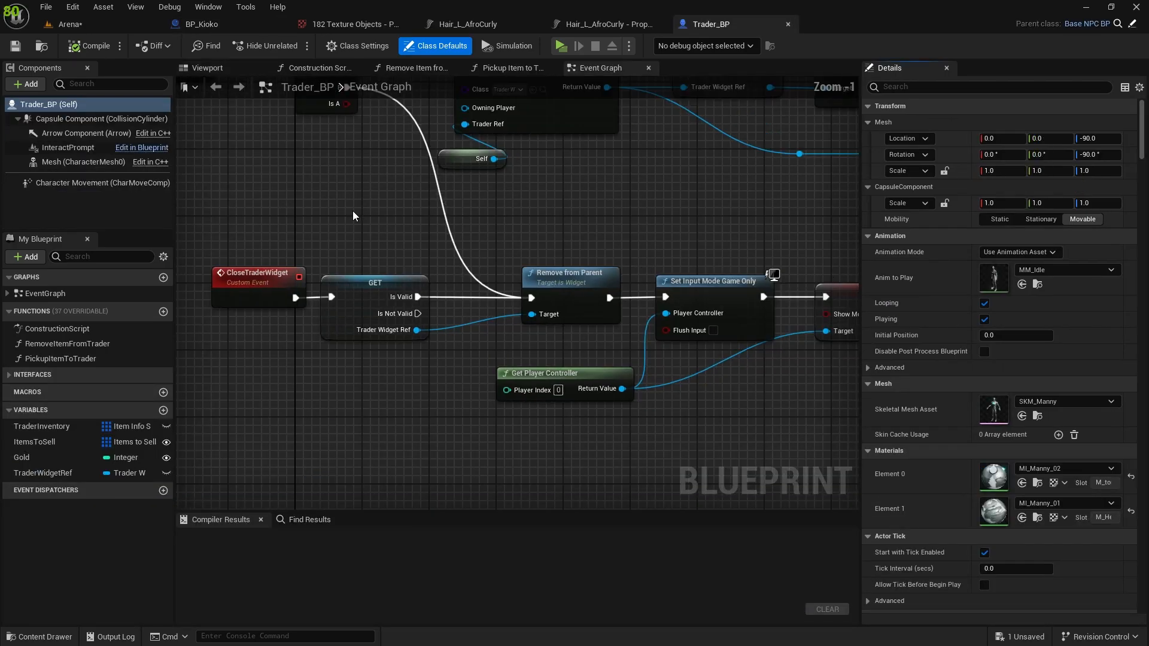
pyautogui.click(67, 160)
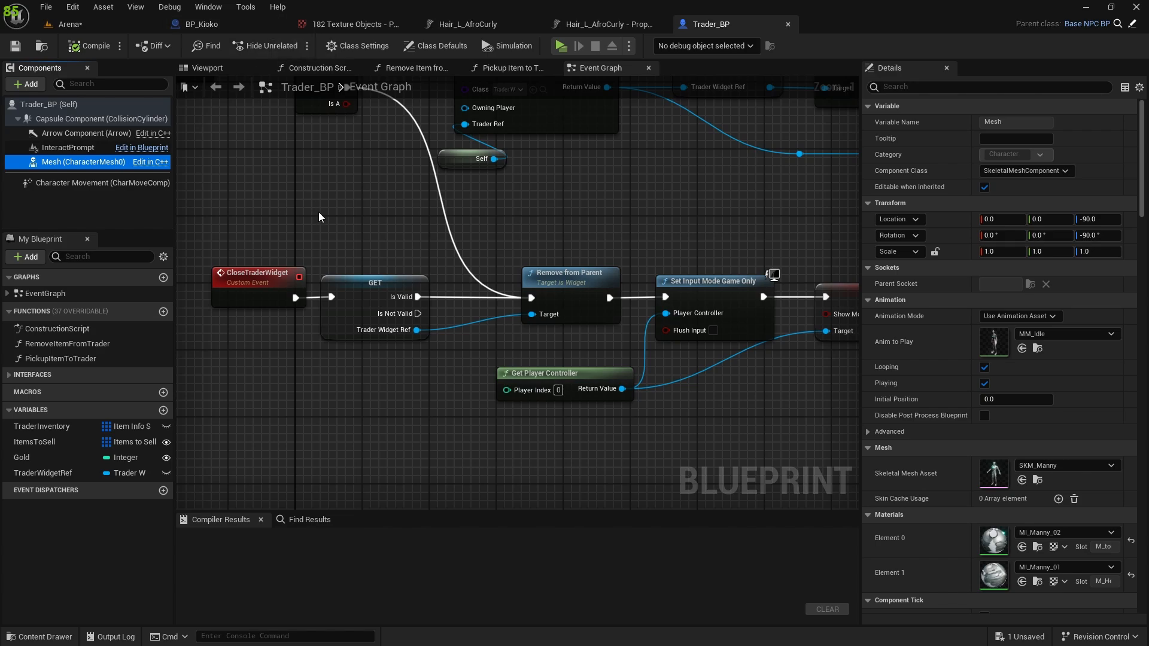
# Open Player_BP from the Blueprints folder, check its body-part components such as Chest, and return to Trader_BP.
pyautogui.hotkey('ctrl', 'space')
pyautogui.click(289, 418)
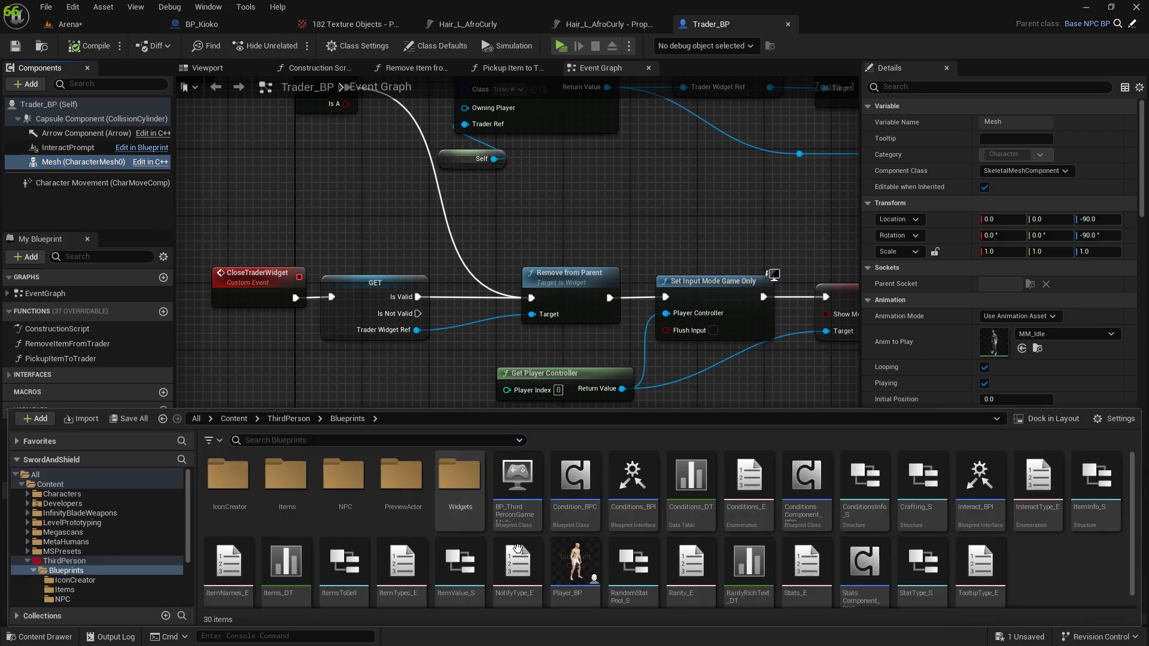
pyautogui.doubleClick(576, 562)
pyautogui.scroll(-2, 69, 170)
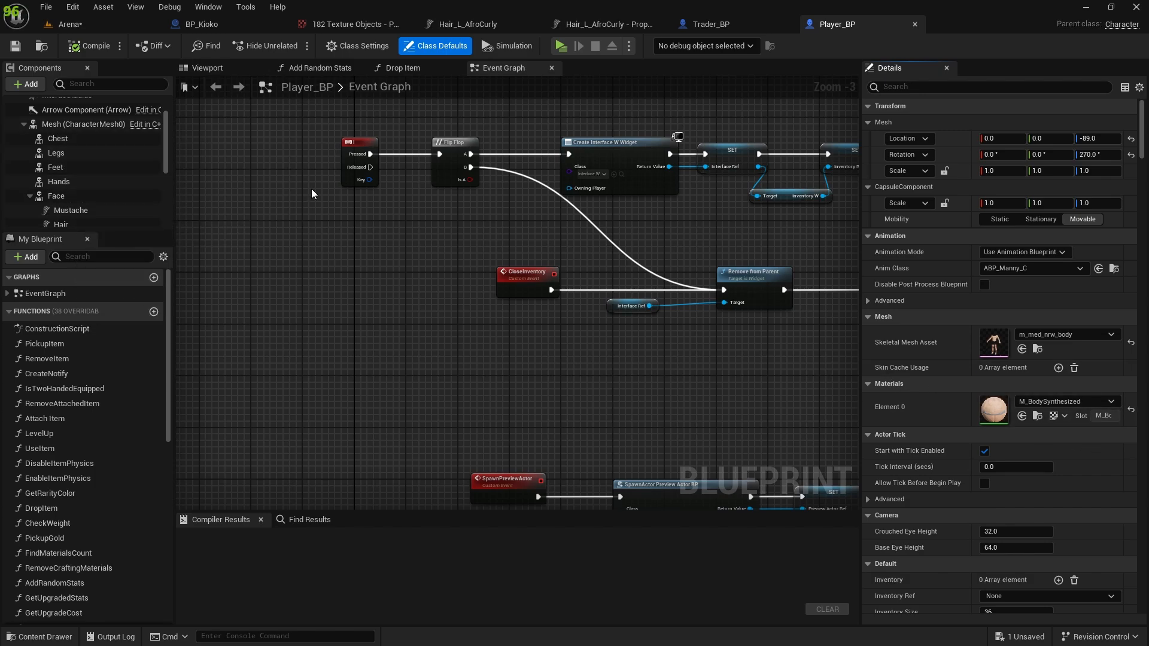
pyautogui.click(59, 138)
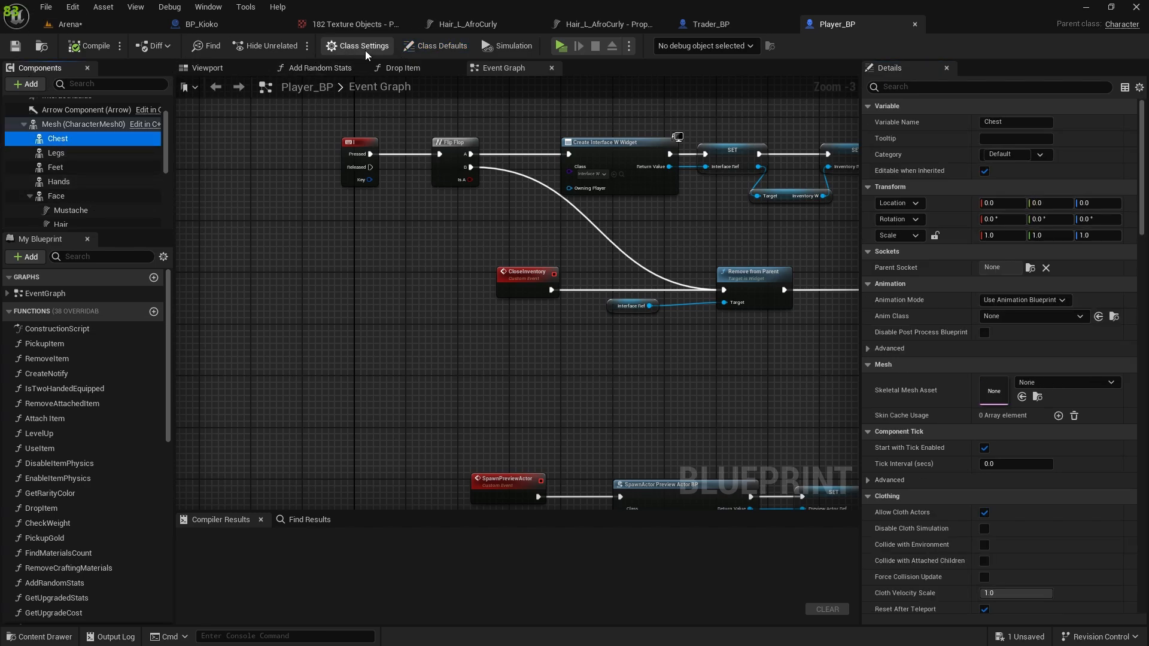
pyautogui.click(712, 25)
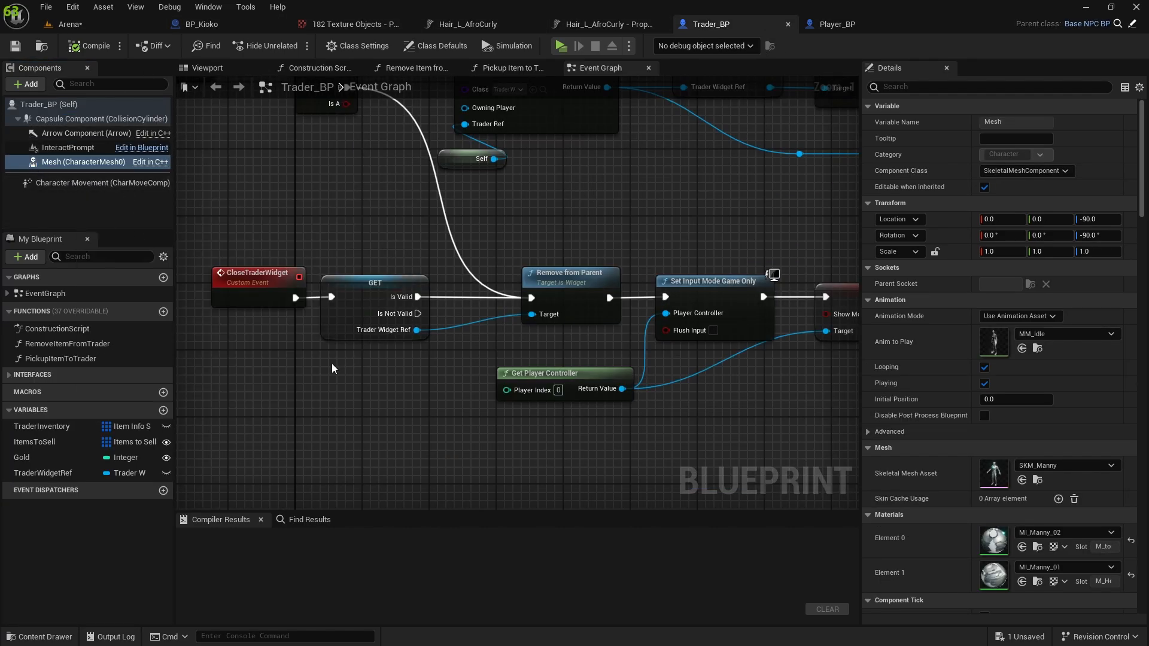
# Open BaseNPC_BP from the NPC folder and add a Skeletal Mesh component under its Mesh, keeping the default name.
pyautogui.hotkey('ctrl', 'space')
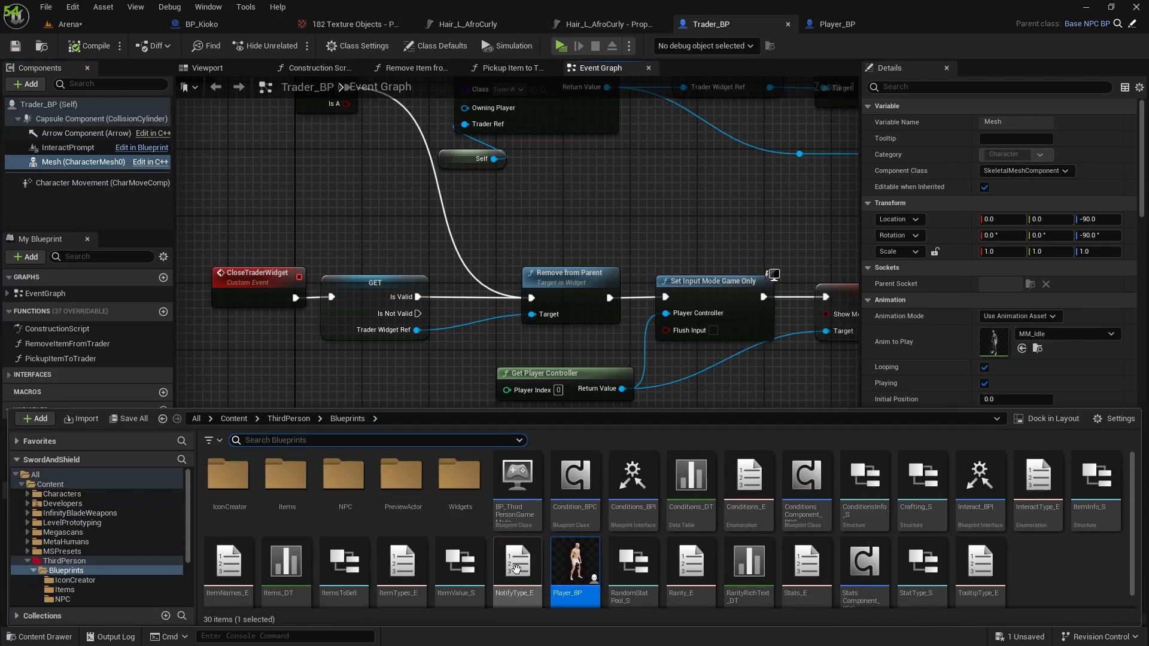
pyautogui.doubleClick(350, 479)
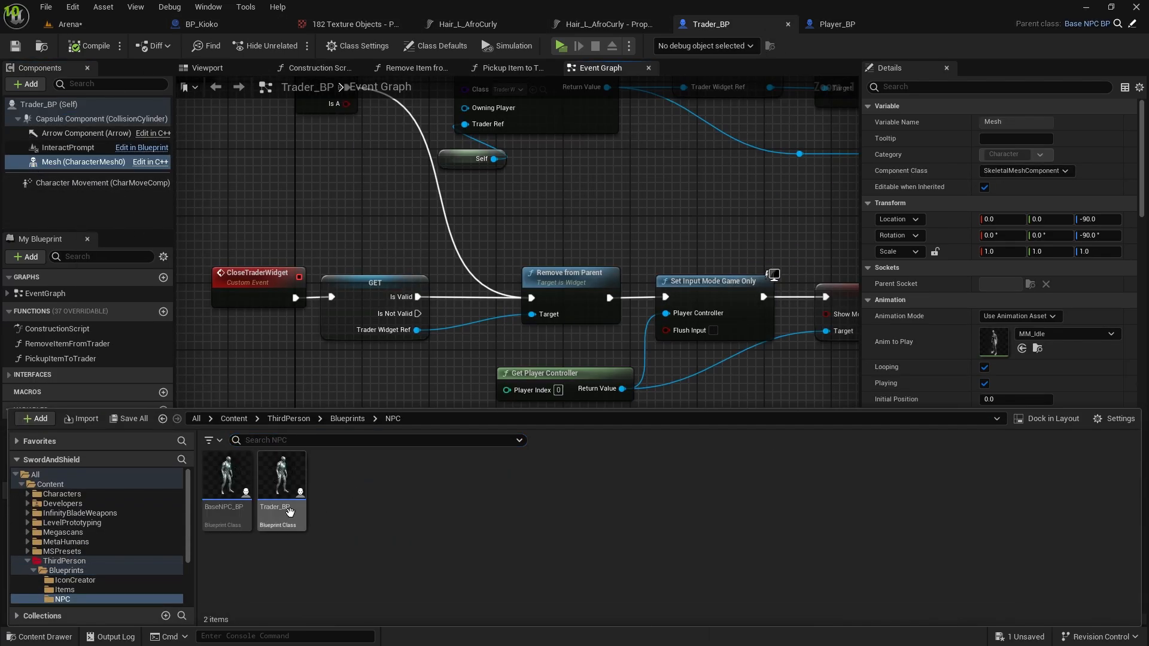
pyautogui.doubleClick(235, 484)
pyautogui.click(84, 162)
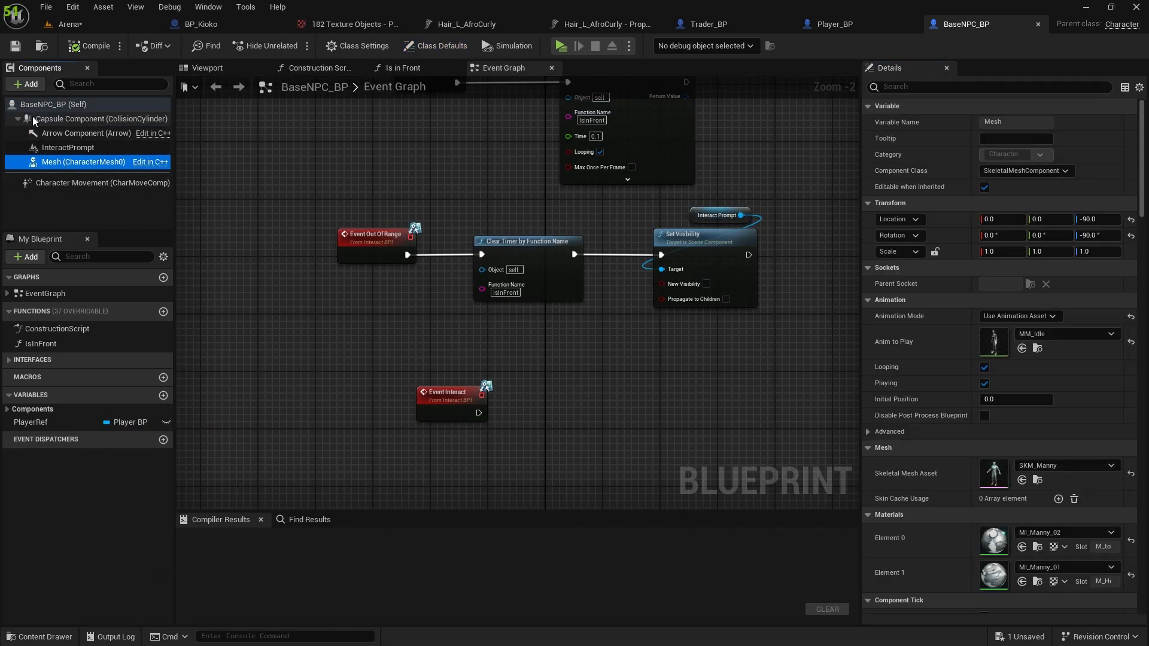
pyautogui.click(39, 87)
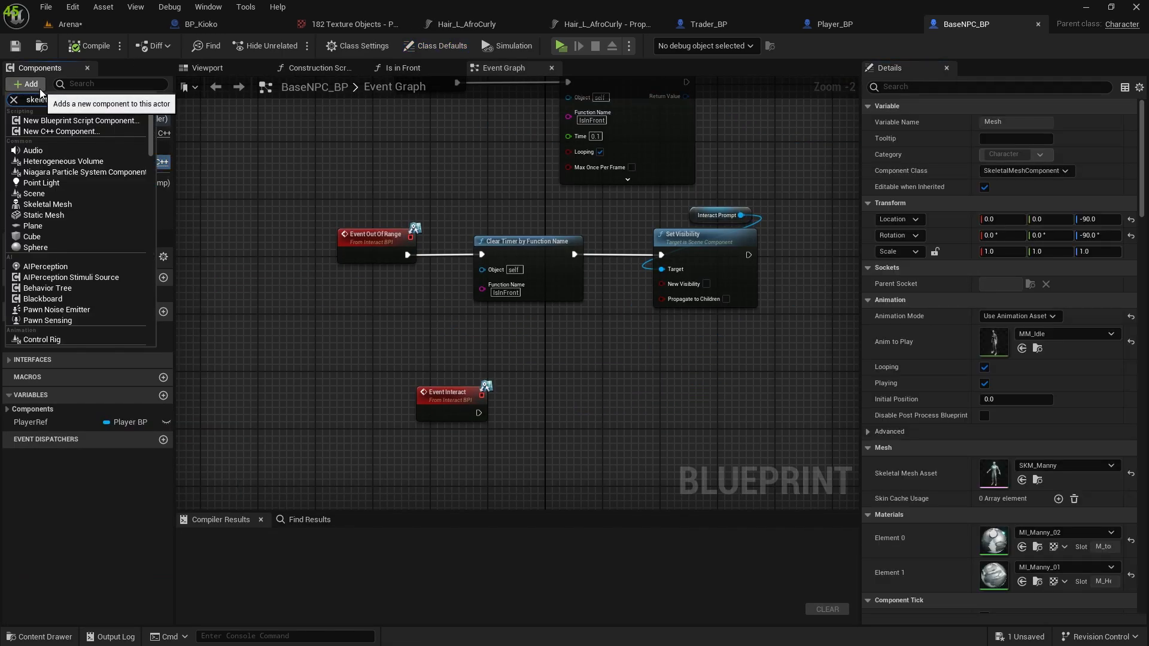
pyautogui.click(60, 134)
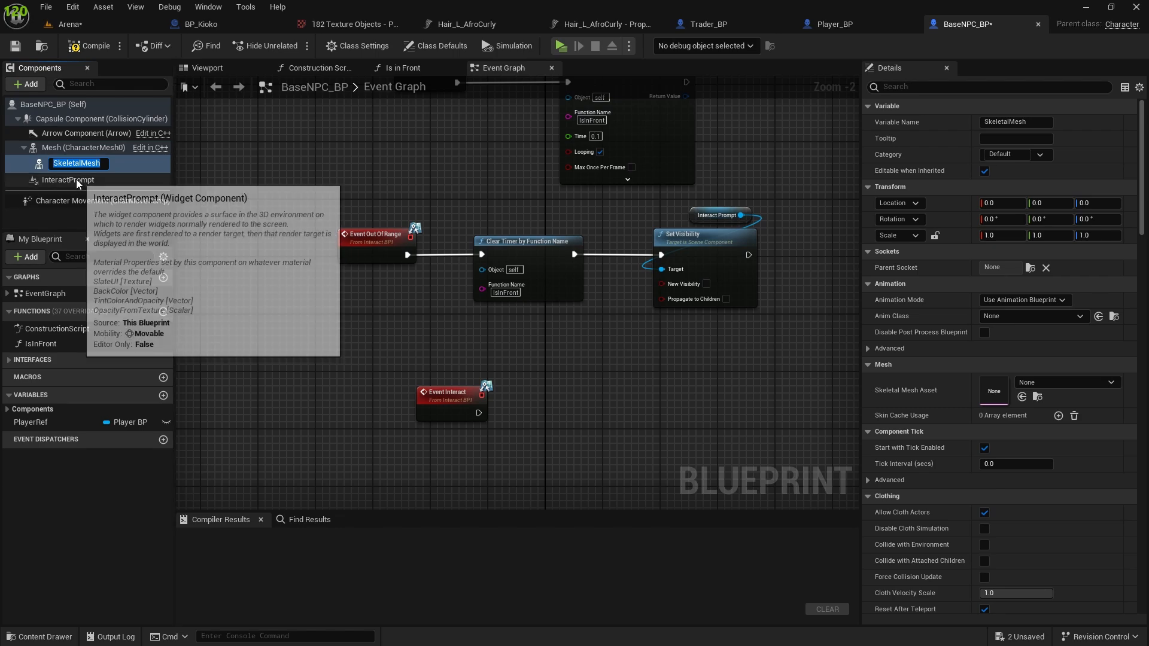
pyautogui.press('Return')
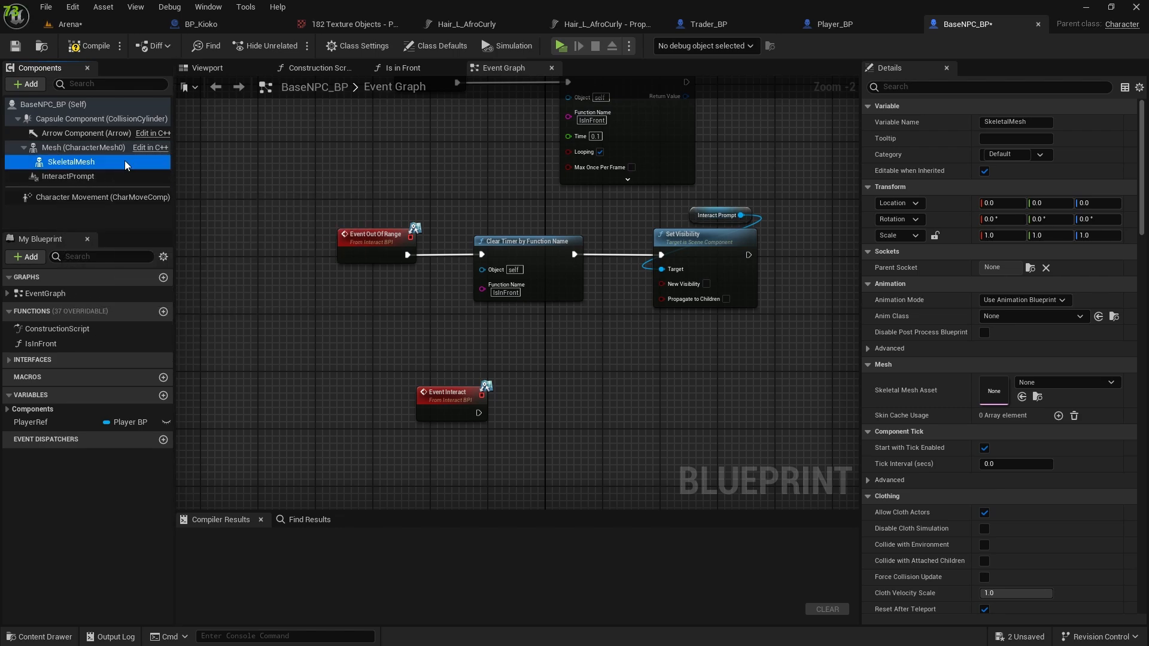
# Duplicate the new SkeletalMesh component four times under Mesh.
pyautogui.hotkey('ctrl', 'd')
pyautogui.hotkey('ctrl', 'd')
pyautogui.hotkey('ctrl', 'd')
pyautogui.hotkey('ctrl', 'd')
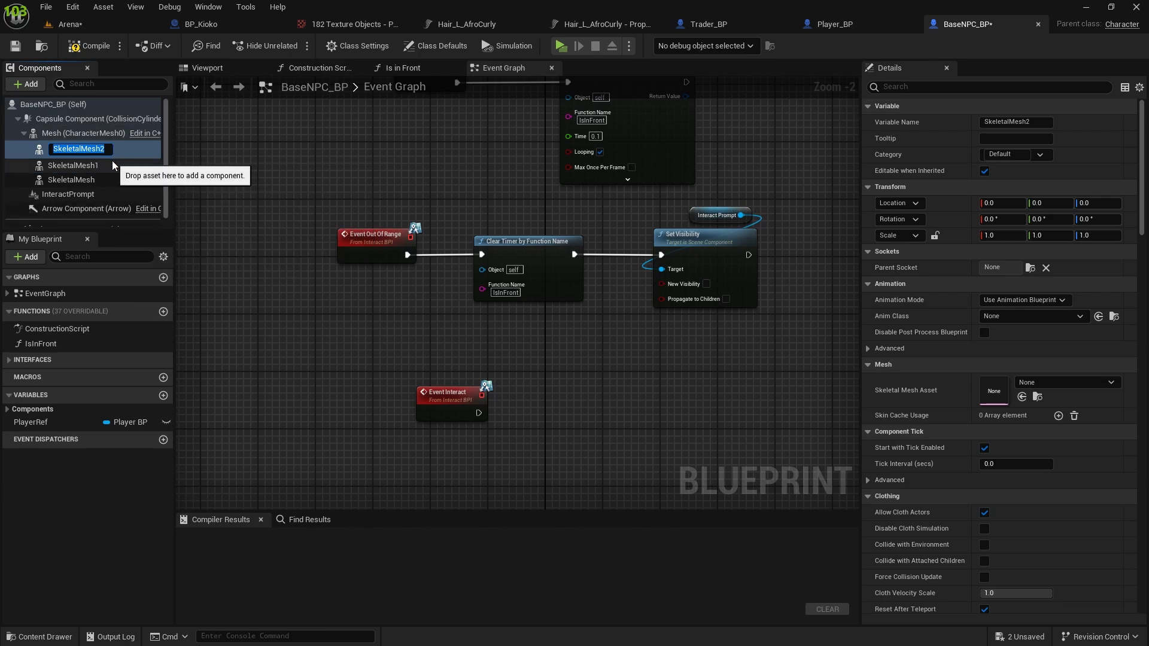
pyautogui.press('Return')
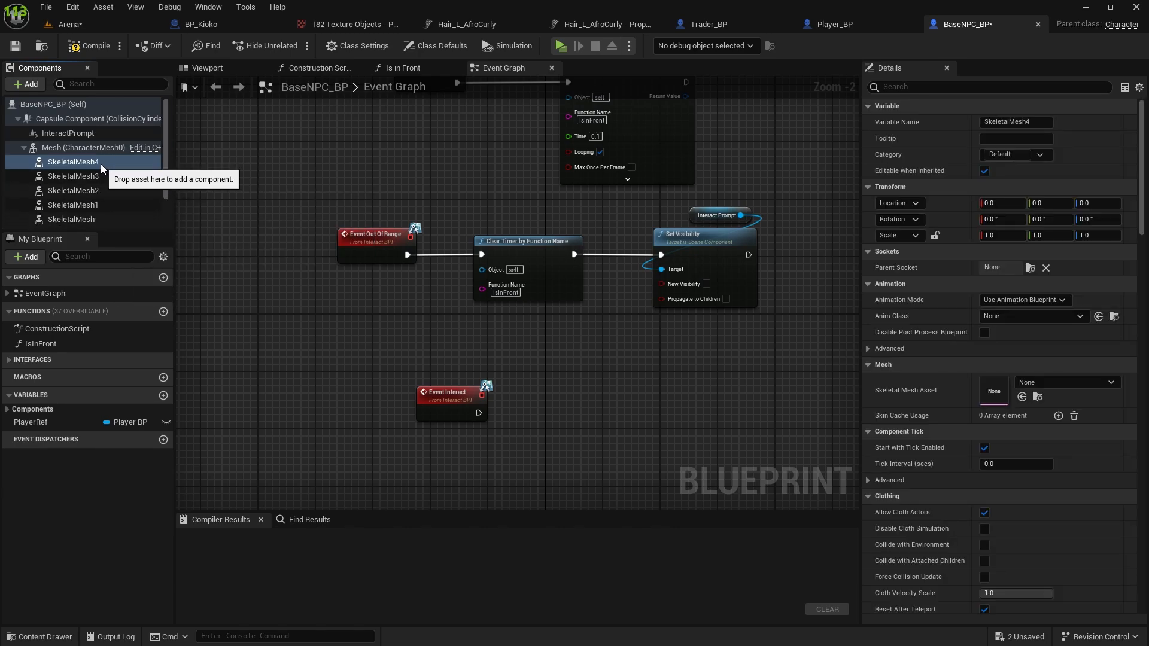
# Rename SkeletalMesh4 as Chest and SkeletalMesh3 as Legs.
pyautogui.press('F2')
pyautogui.write('Chest')
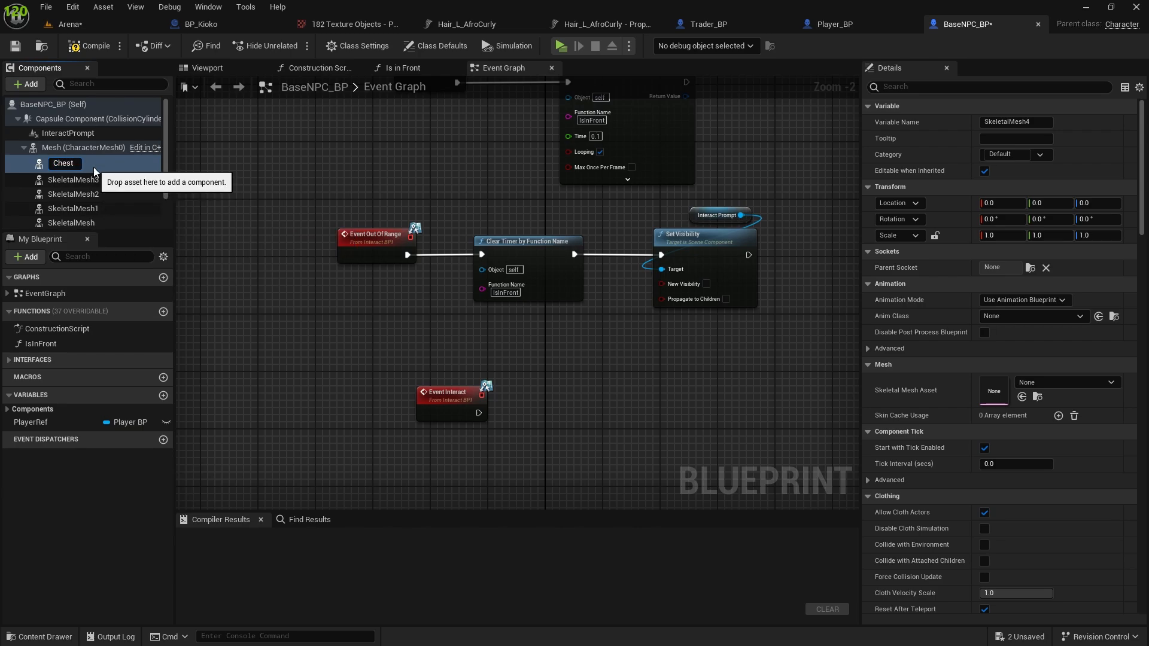
pyautogui.click(83, 176)
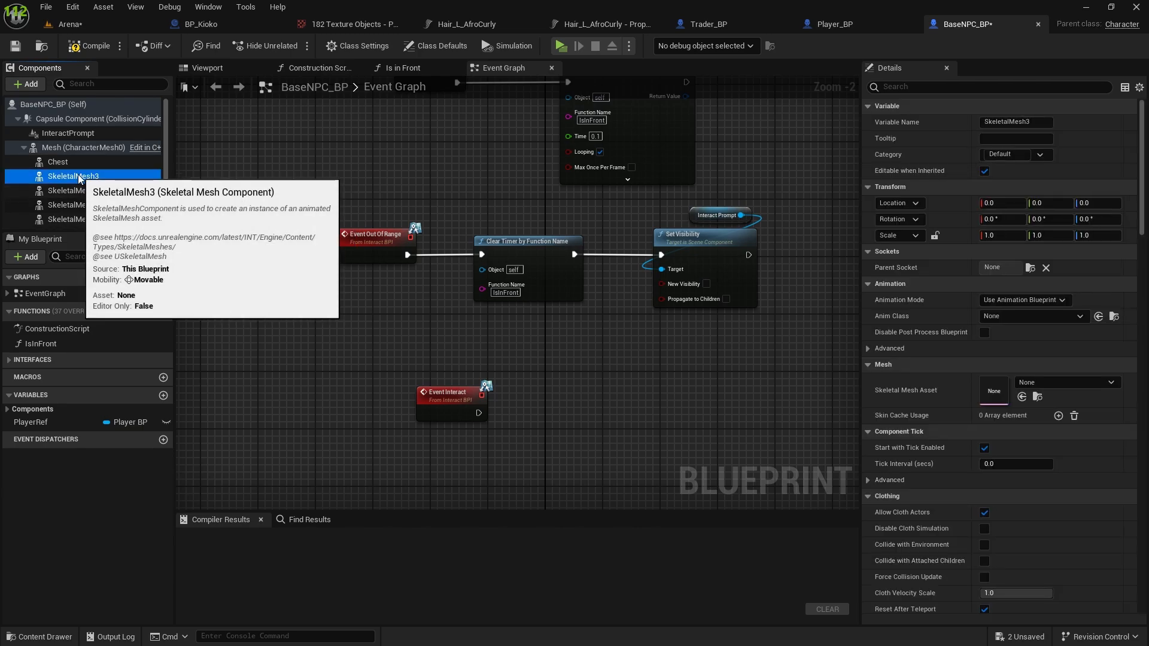
pyautogui.press('F2')
pyautogui.write('Legs')
pyautogui.click(75, 190)
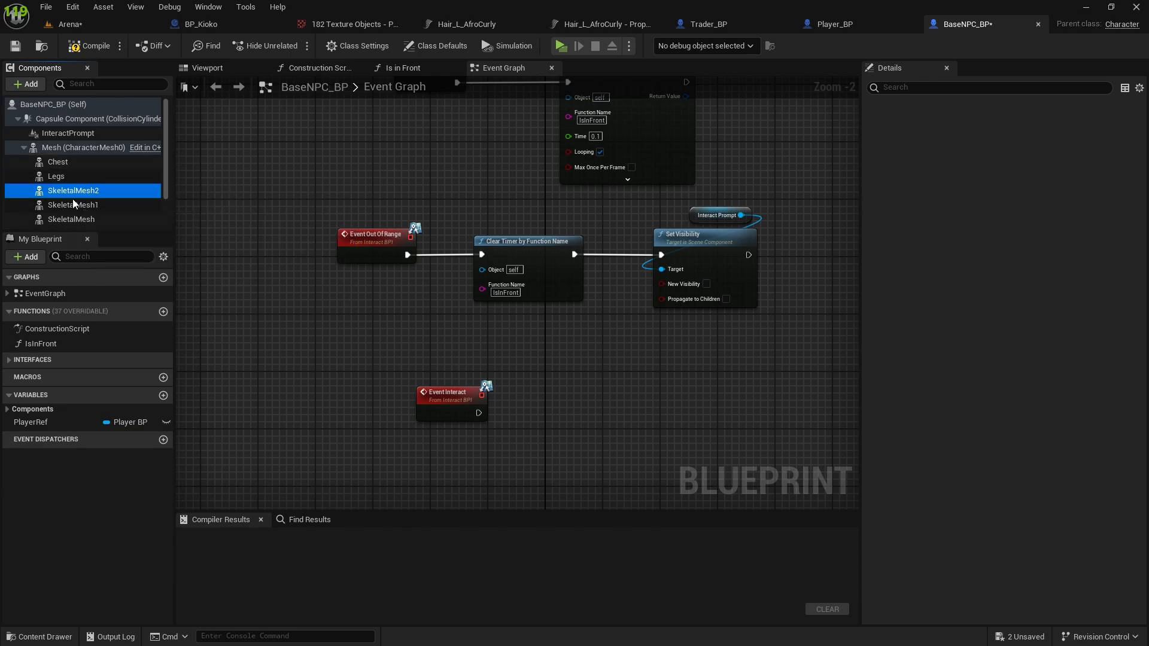
pyautogui.moveTo(60, 190); pyautogui.dragTo(90, 192)
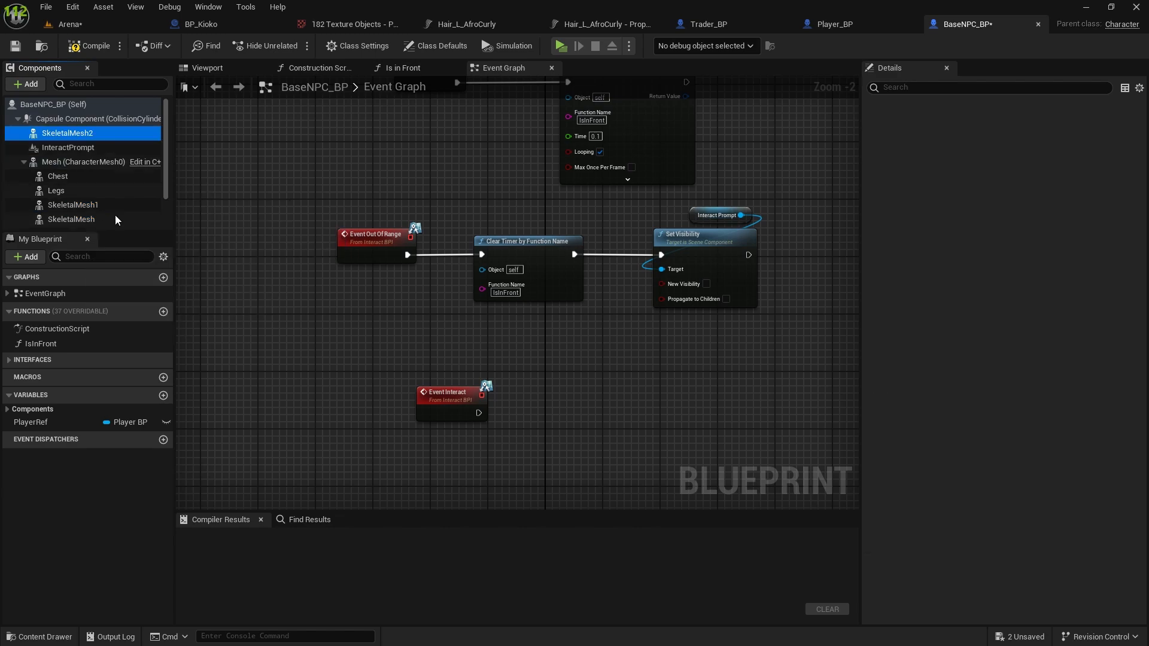
# Rename the SkeletalMesh1 component as Hands.
pyautogui.click(81, 205)
pyautogui.press('F2')
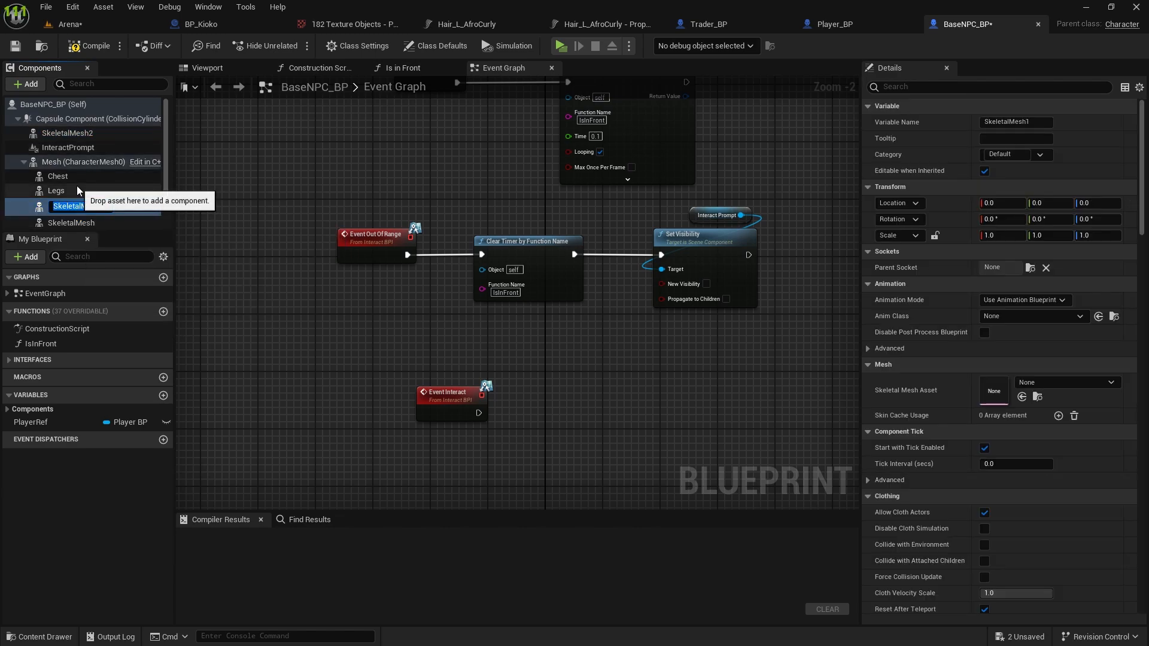
pyautogui.write('F')
pyautogui.press('BackSpace')
pyautogui.write('Hands')
pyautogui.press('Return')
# Rename the original SkeletalMesh component as Feet and check the component hierarchy.
pyautogui.click(62, 223)
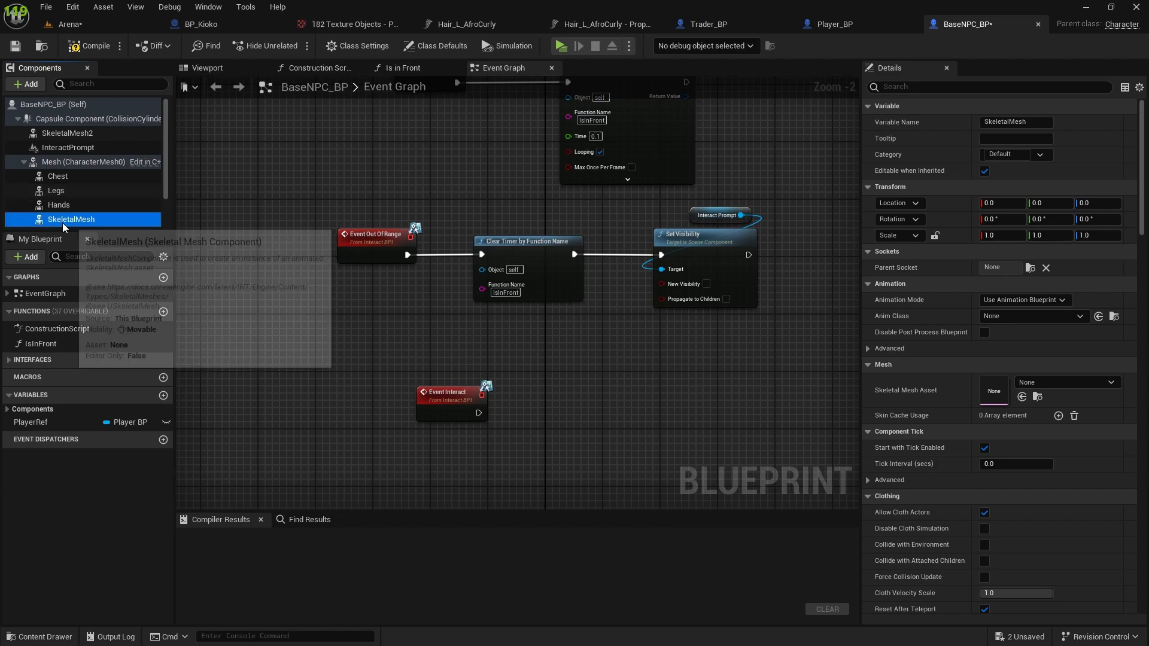
pyautogui.press('F2')
pyautogui.write('Feet')
pyautogui.click(114, 192)
pyautogui.scroll(-2, 99, 202)
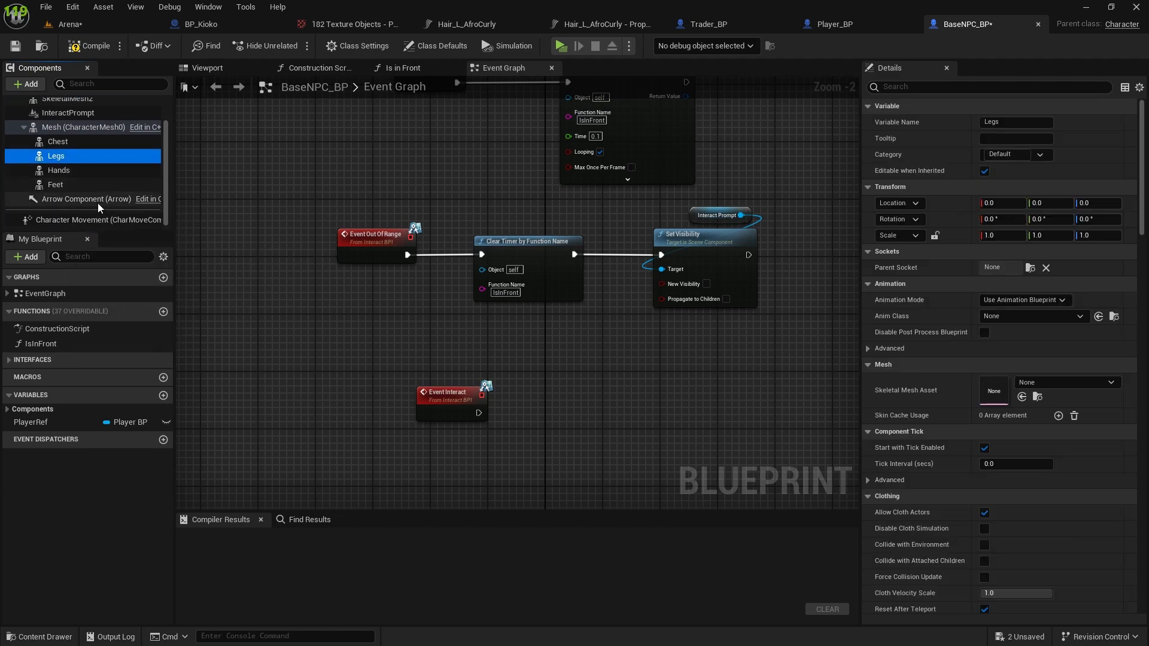
pyautogui.scroll(2, 69, 186)
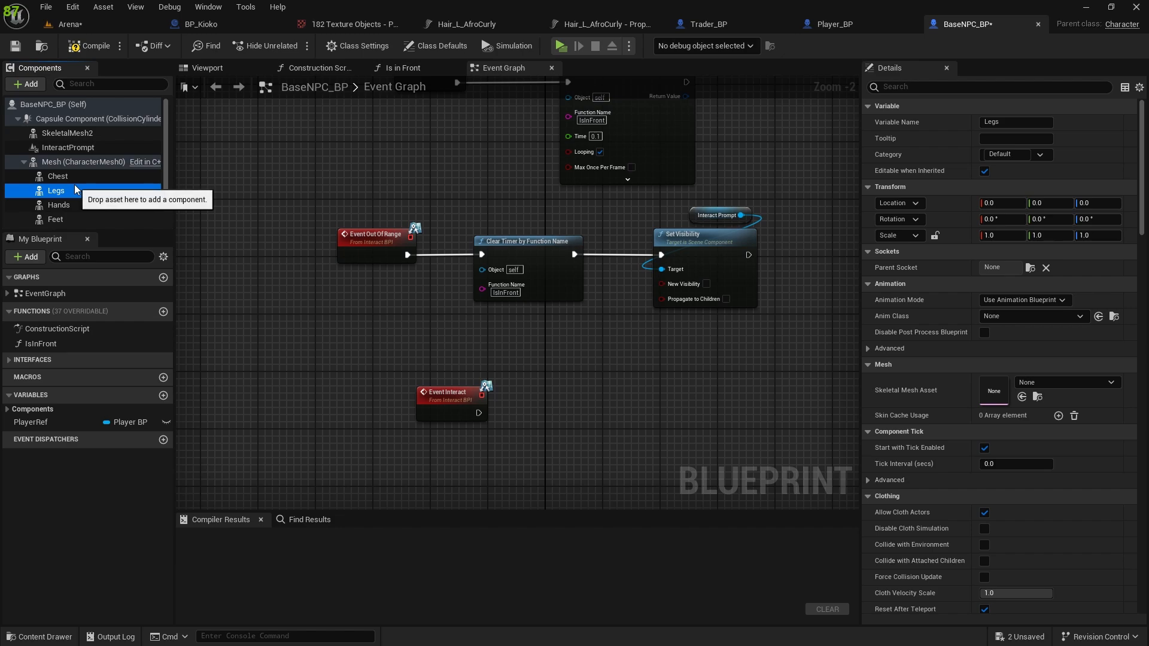
# Attach SkeletalMesh2 back under the Mesh component and rename it as Face.
pyautogui.moveTo(78, 133); pyautogui.dragTo(53, 165)
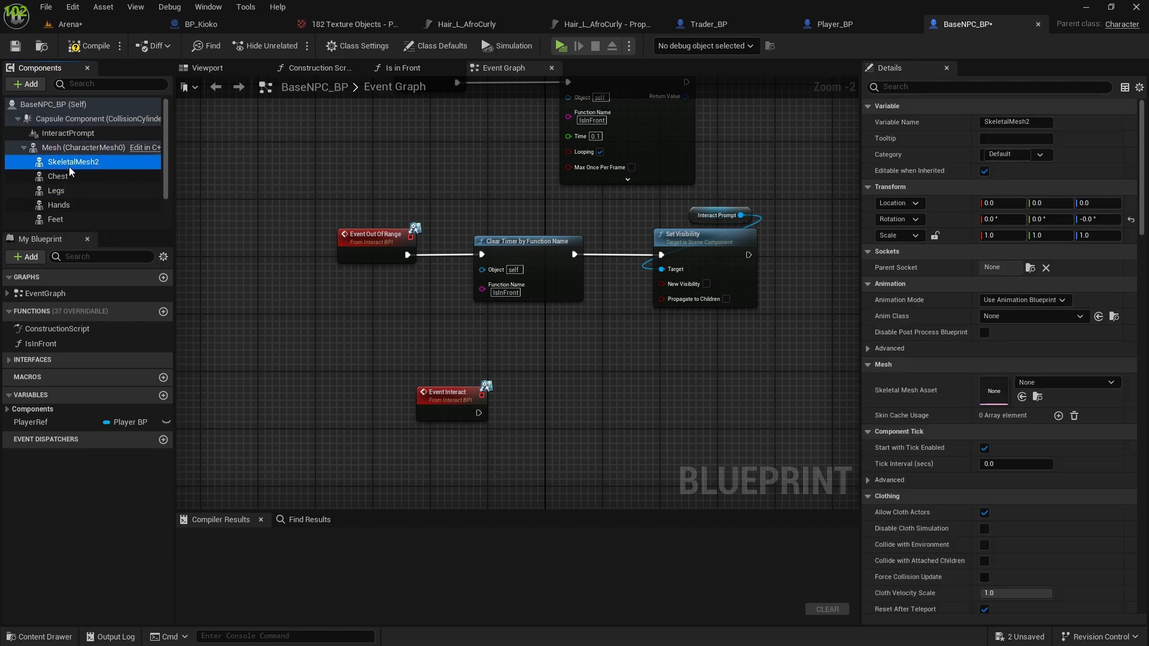
pyautogui.scroll(-2, 71, 167)
pyautogui.press('F2')
pyautogui.write('Face')
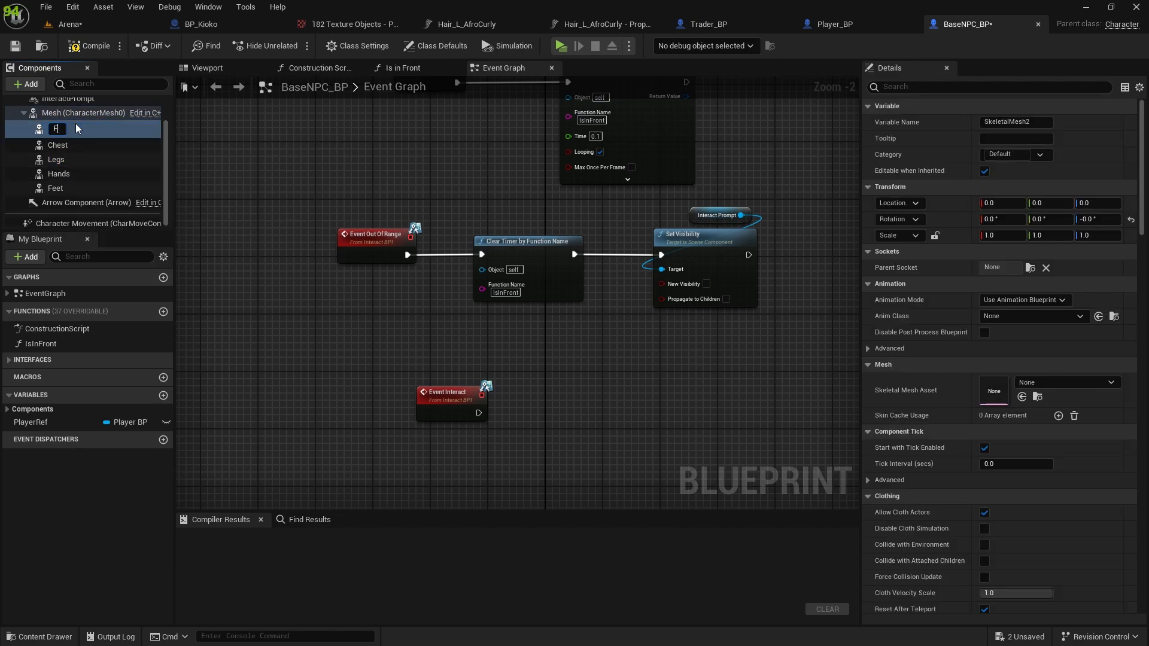
pyautogui.click(95, 157)
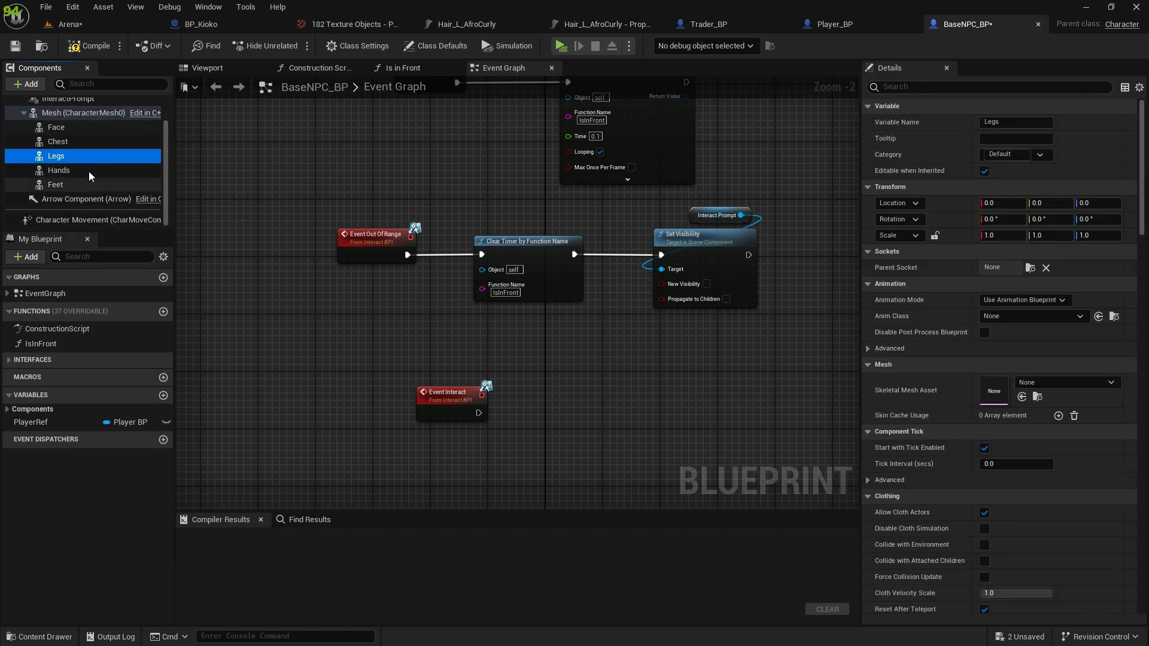
# Assign the f_srt_nrw_body skeletal mesh to the Mesh component of BaseNPC_BP.
pyautogui.scroll(2, 59, 146)
pyautogui.click(62, 148)
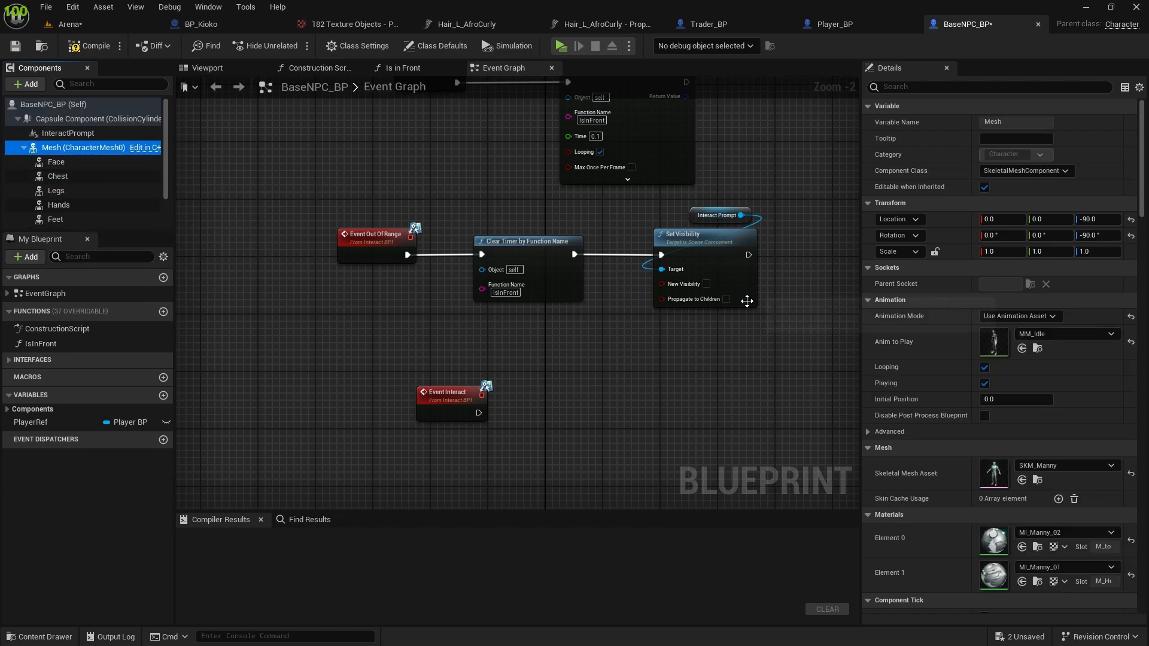
pyautogui.scroll(-1, 1041, 431)
pyautogui.click(1042, 428)
pyautogui.scroll(6, 1024, 377)
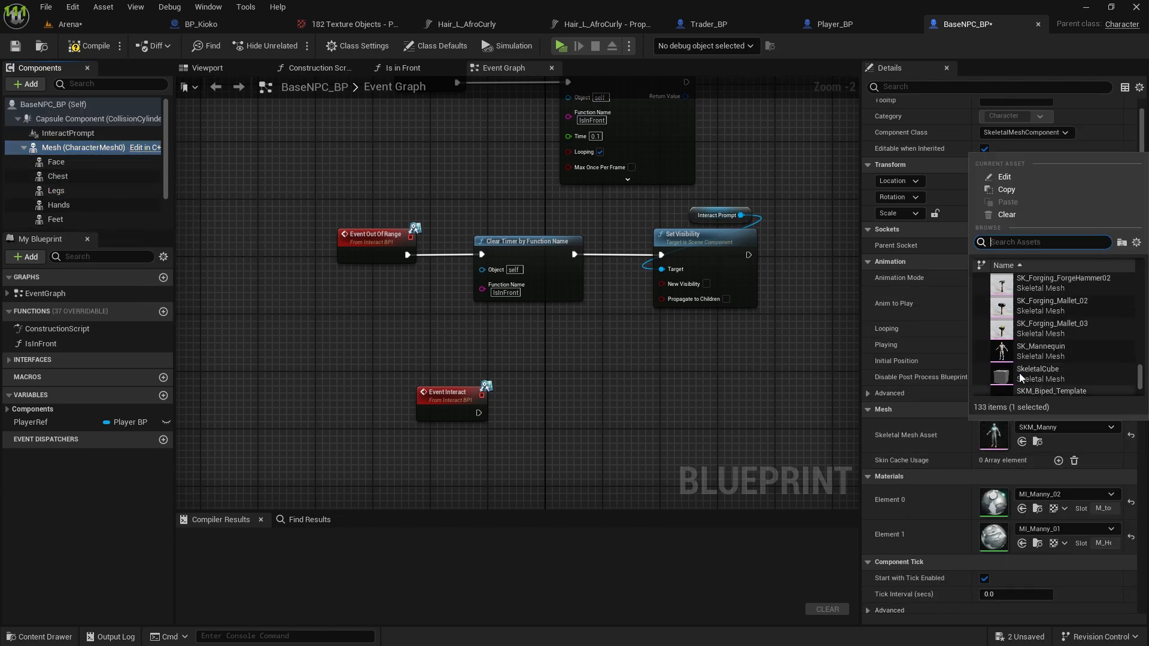
pyautogui.scroll(15, 1023, 380)
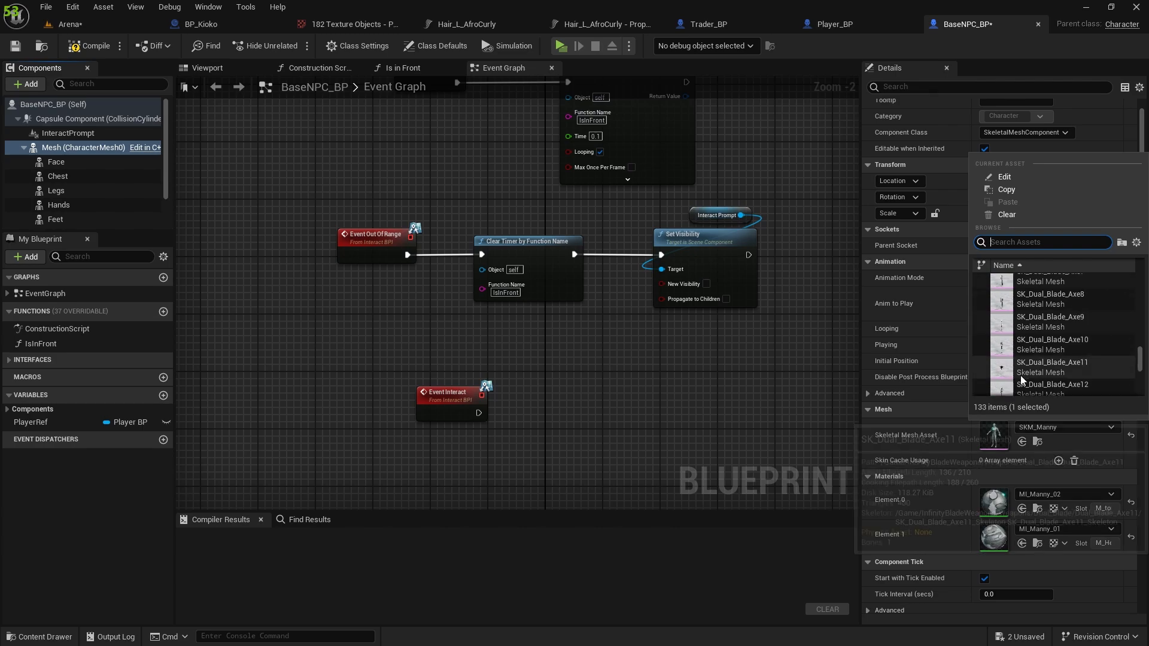
pyautogui.scroll(10, 1023, 379)
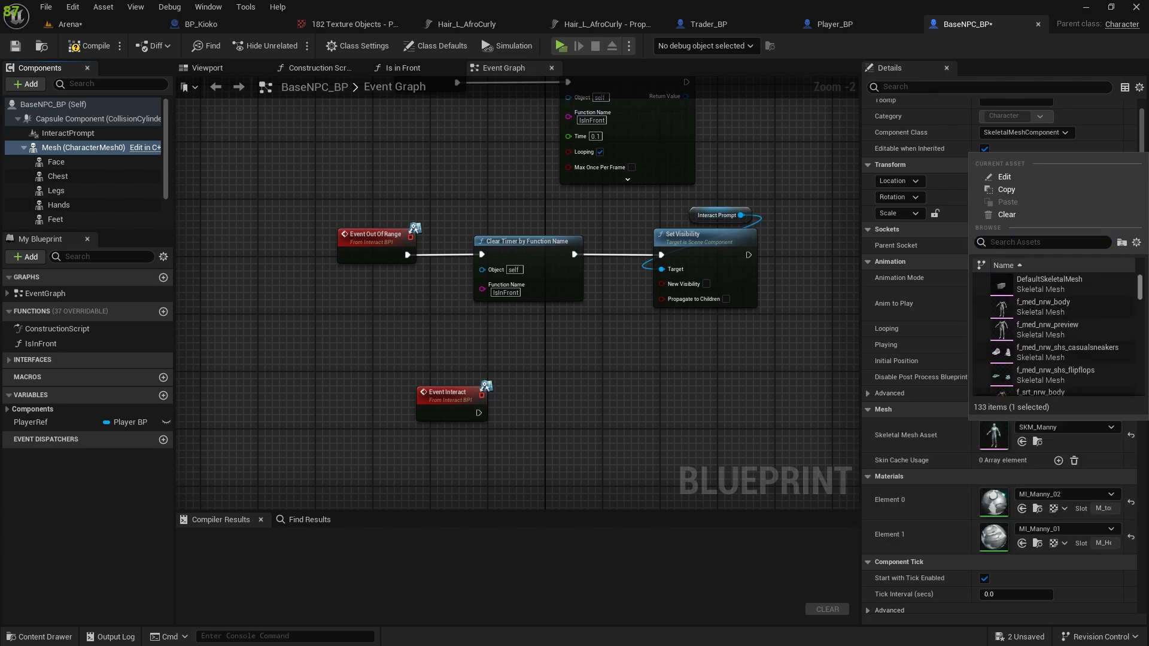
pyautogui.scroll(-3, 1053, 335)
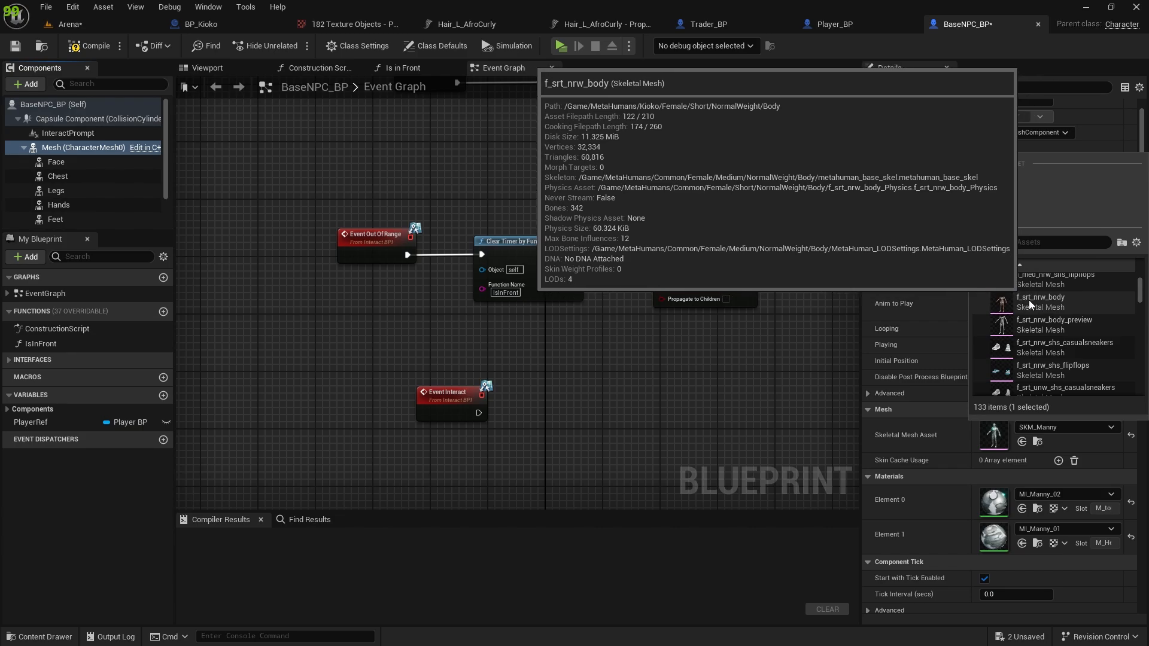
pyautogui.click(1048, 308)
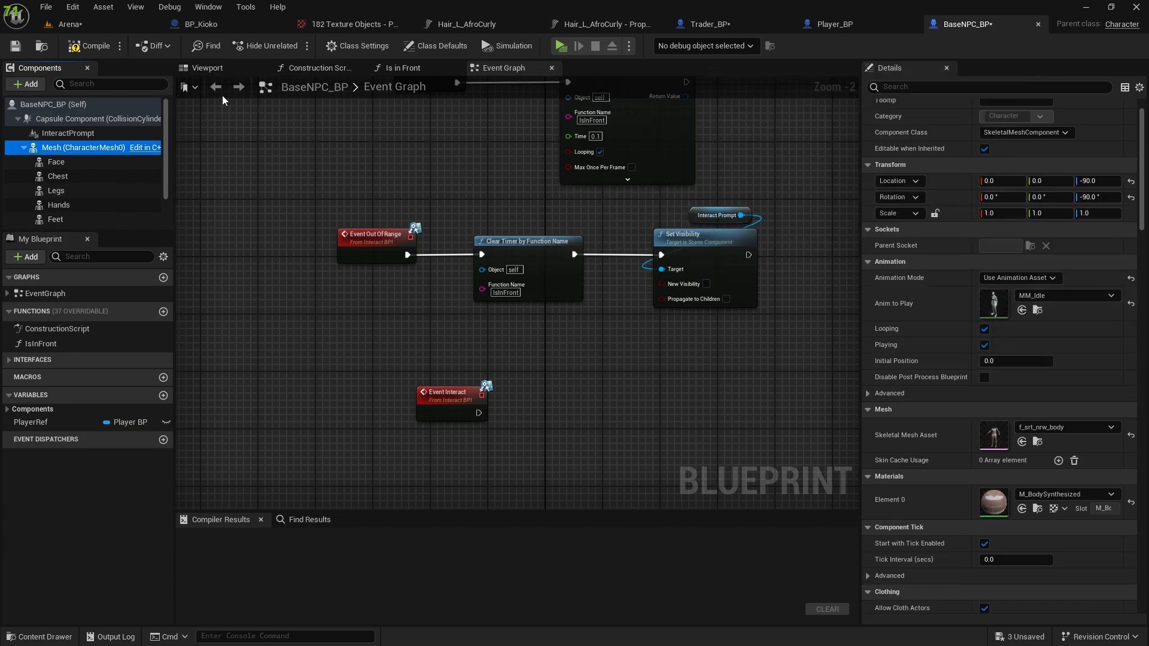
# Display the character preview and assign the Kioko_FaceMesh skeletal mesh to the Face component.
pyautogui.click(209, 68)
pyautogui.scroll(3, 544, 276)
pyautogui.scroll(-2, 70, 173)
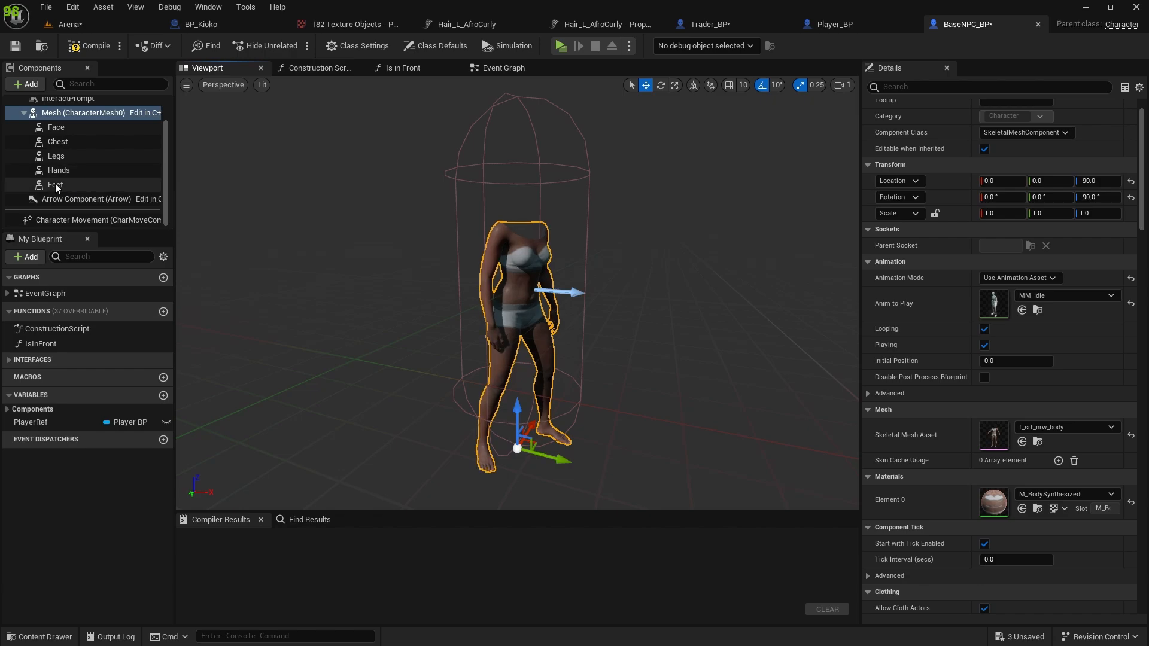
pyautogui.click(56, 128)
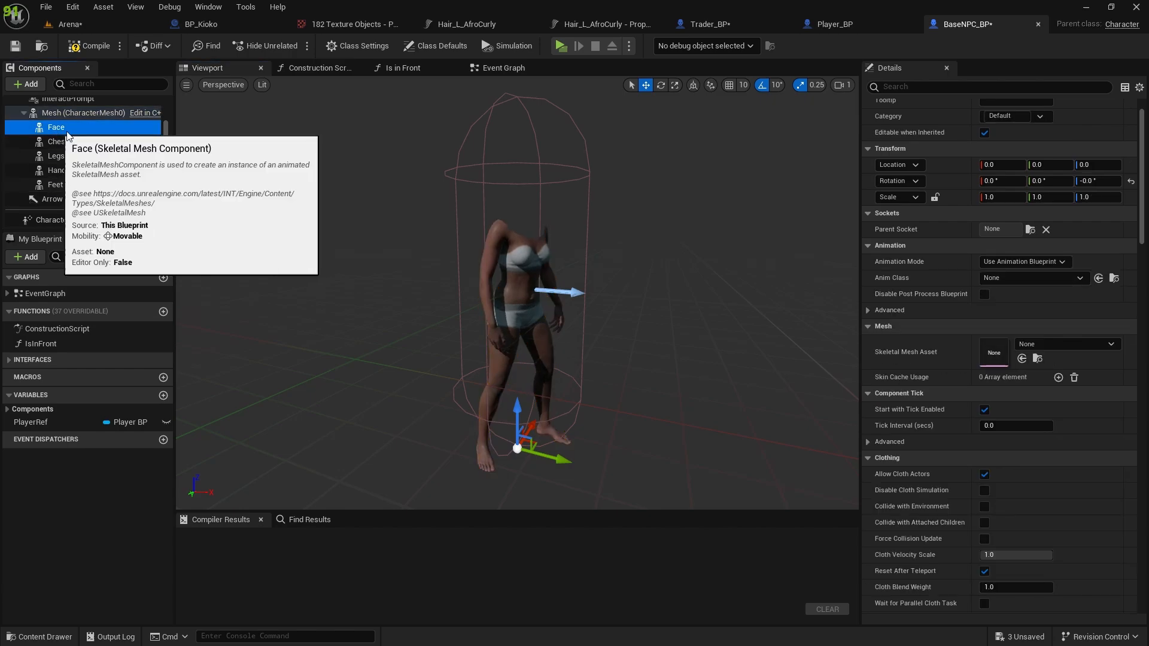
pyautogui.click(1064, 345)
pyautogui.scroll(-3, 1036, 497)
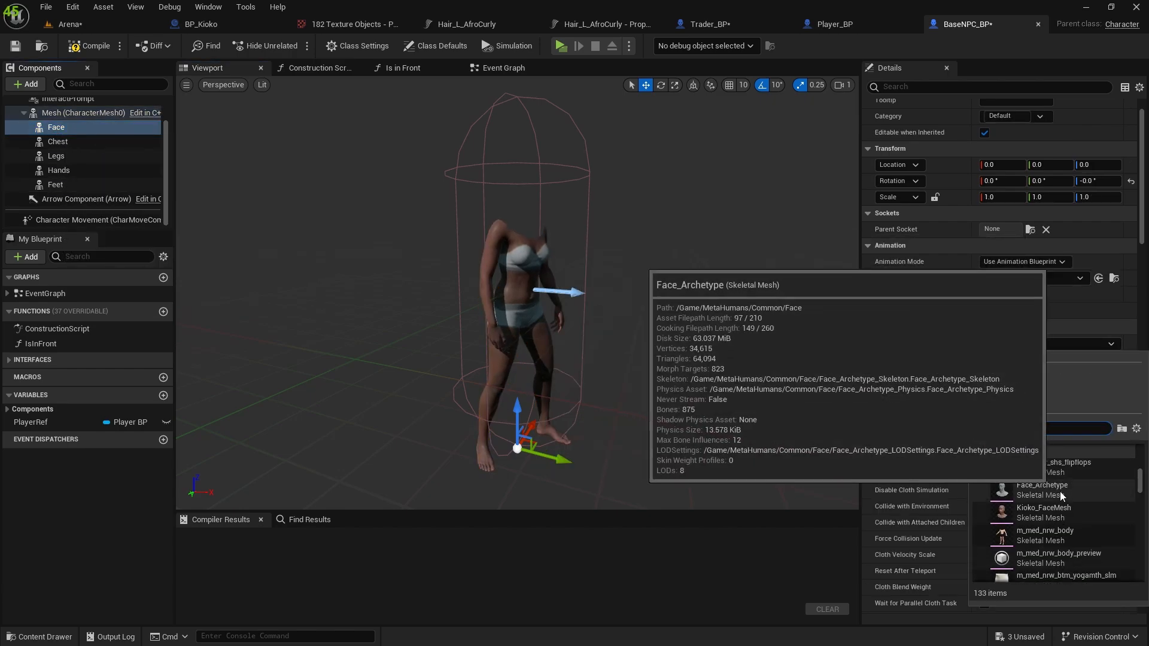
pyautogui.click(1045, 511)
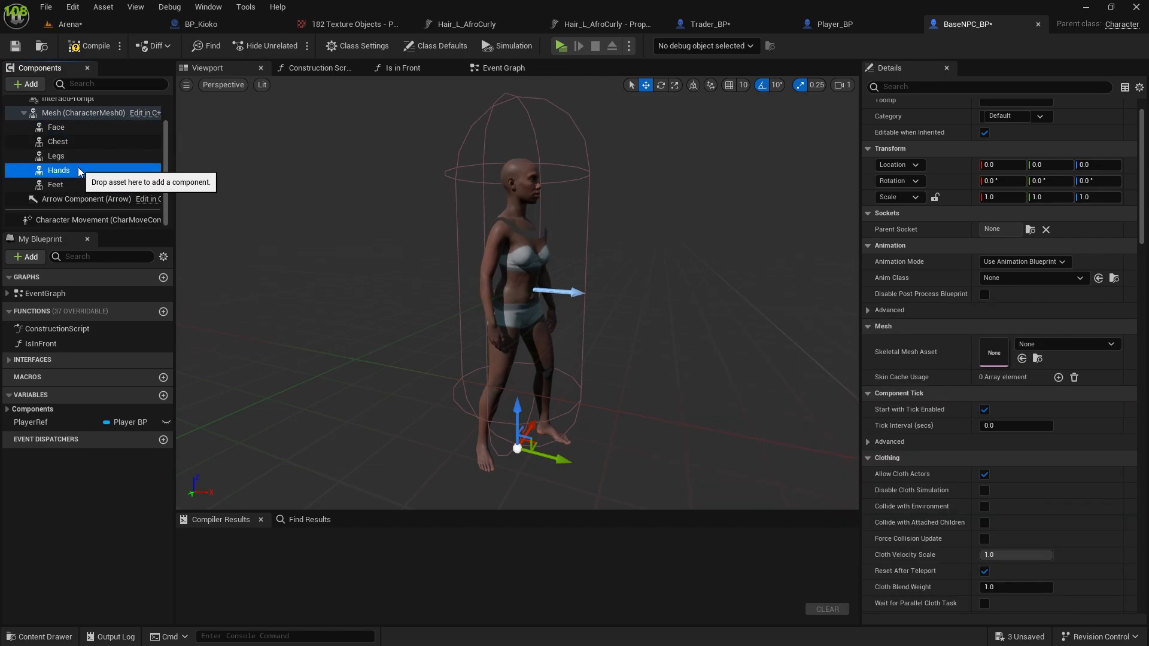
# Copy the Set Leader Pose Component node and its Hands, Legs, Chest, Feet, Face and Mesh references from Player_BP's Construction Script.
pyautogui.click(68, 146)
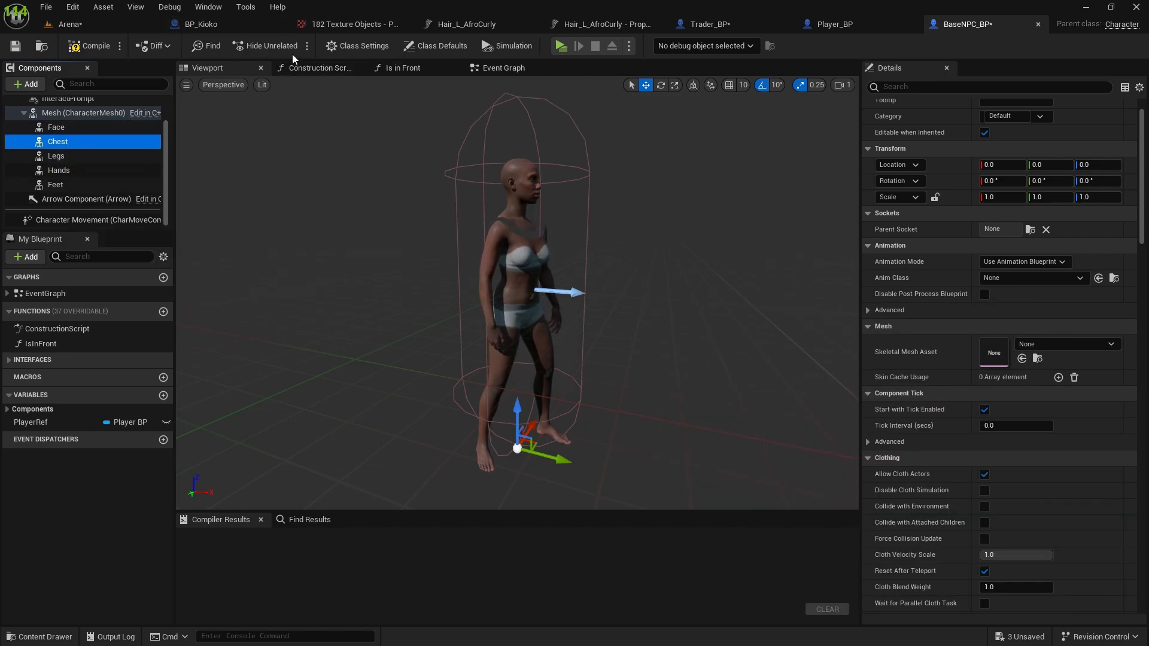
pyautogui.click(871, 29)
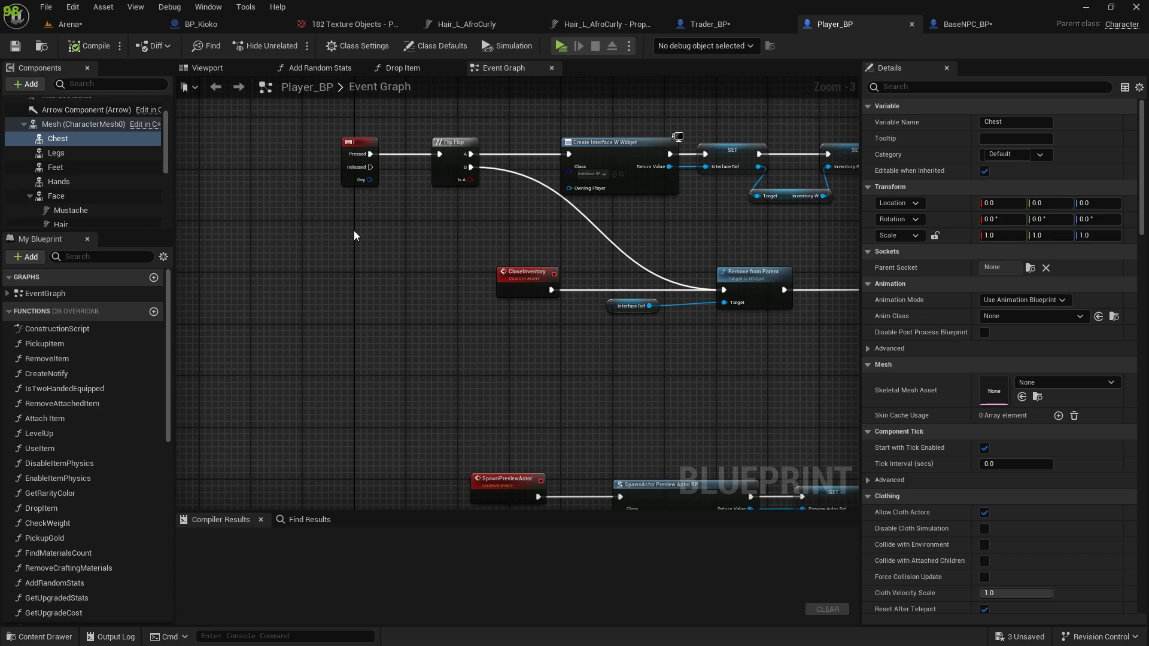
pyautogui.doubleClick(57, 328)
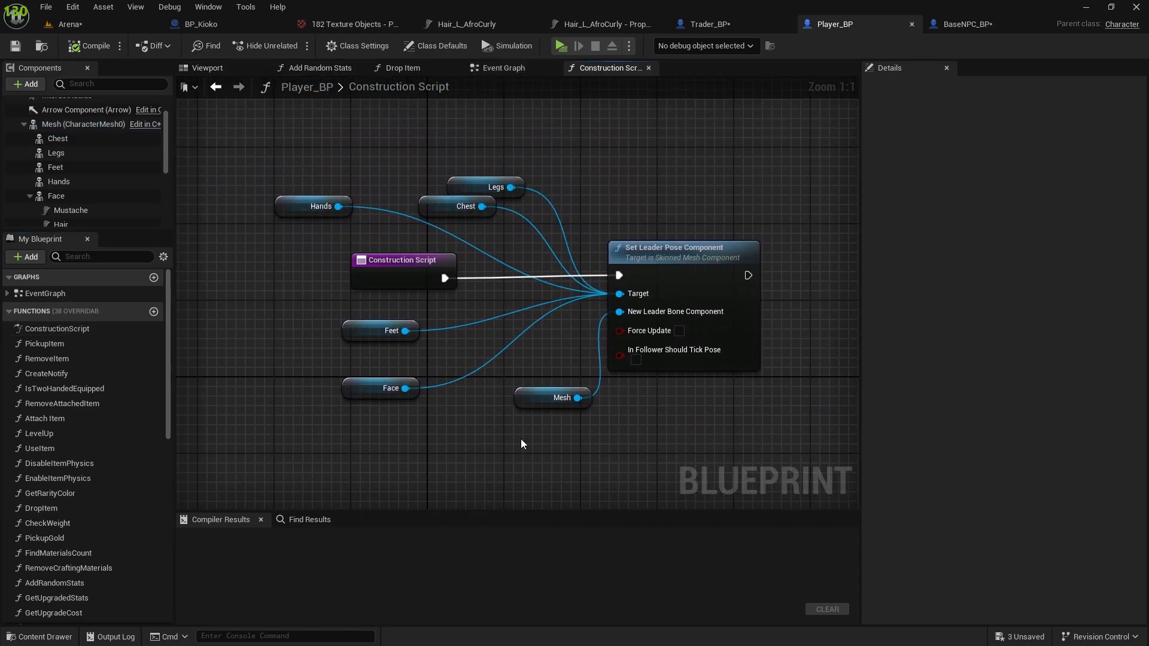
pyautogui.moveTo(185, 453); pyautogui.dragTo(637, 179)
pyautogui.keyDown('ctrl'); pyautogui.click(390, 256); pyautogui.keyUp('ctrl')
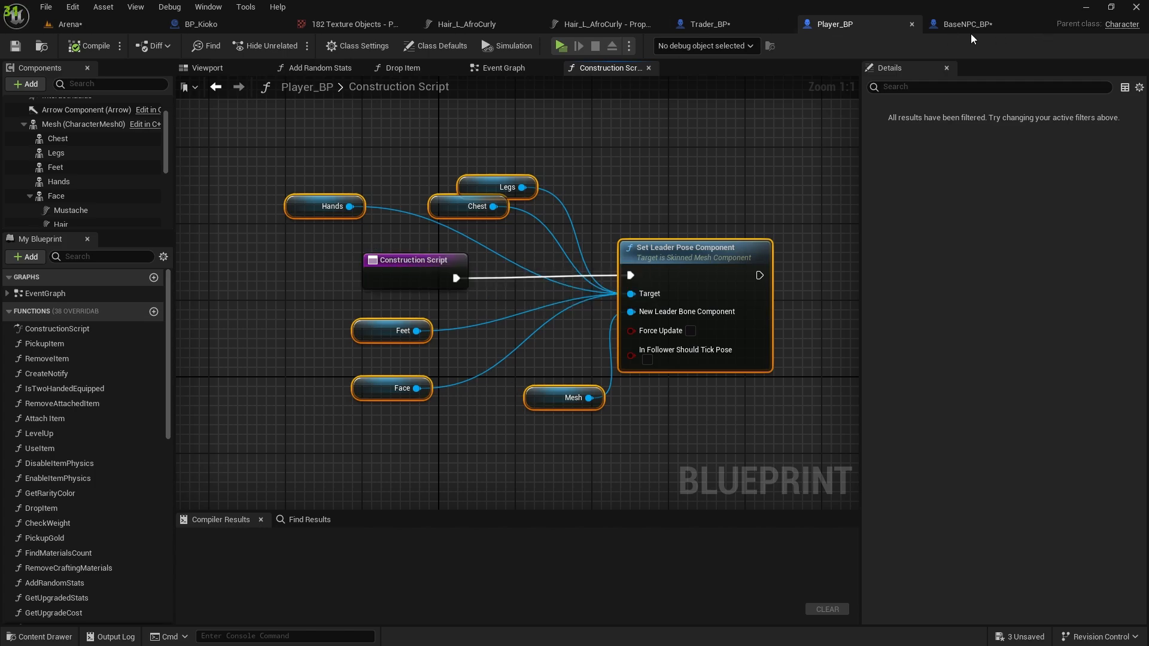
# Paste the copied leader pose nodes into BaseNPC_BP's Construction Script and place them around the entry node.
pyautogui.click(954, 26)
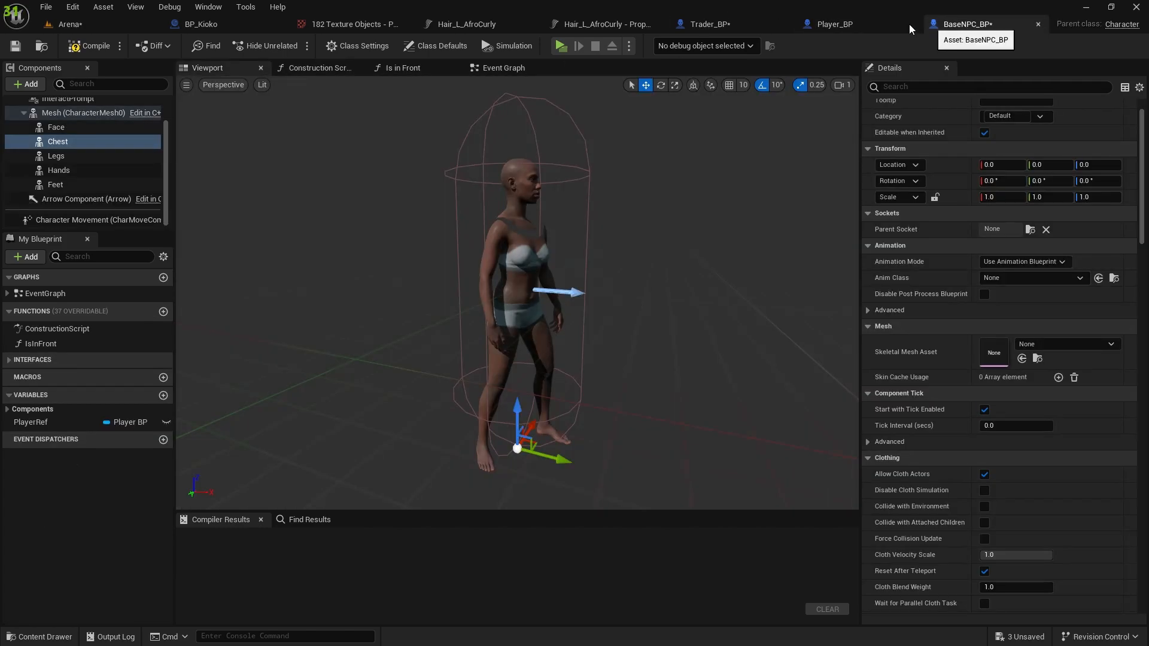
pyautogui.click(315, 71)
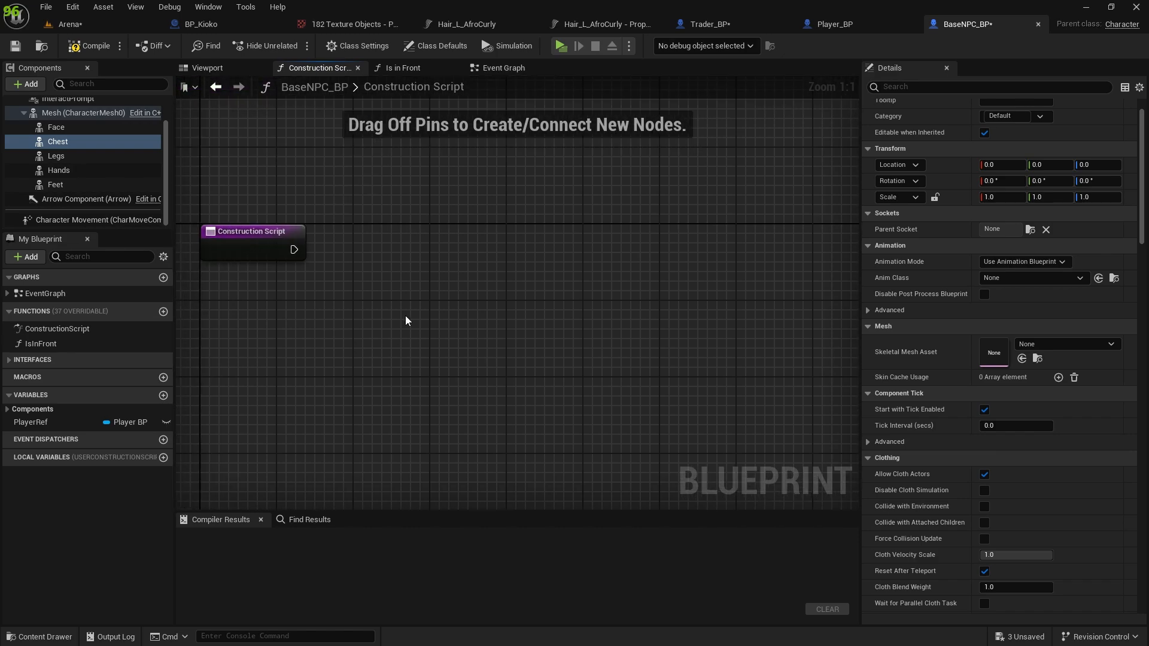
pyautogui.hotkey('ctrl', 'v')
pyautogui.moveTo(676, 253); pyautogui.dragTo(511, 232)
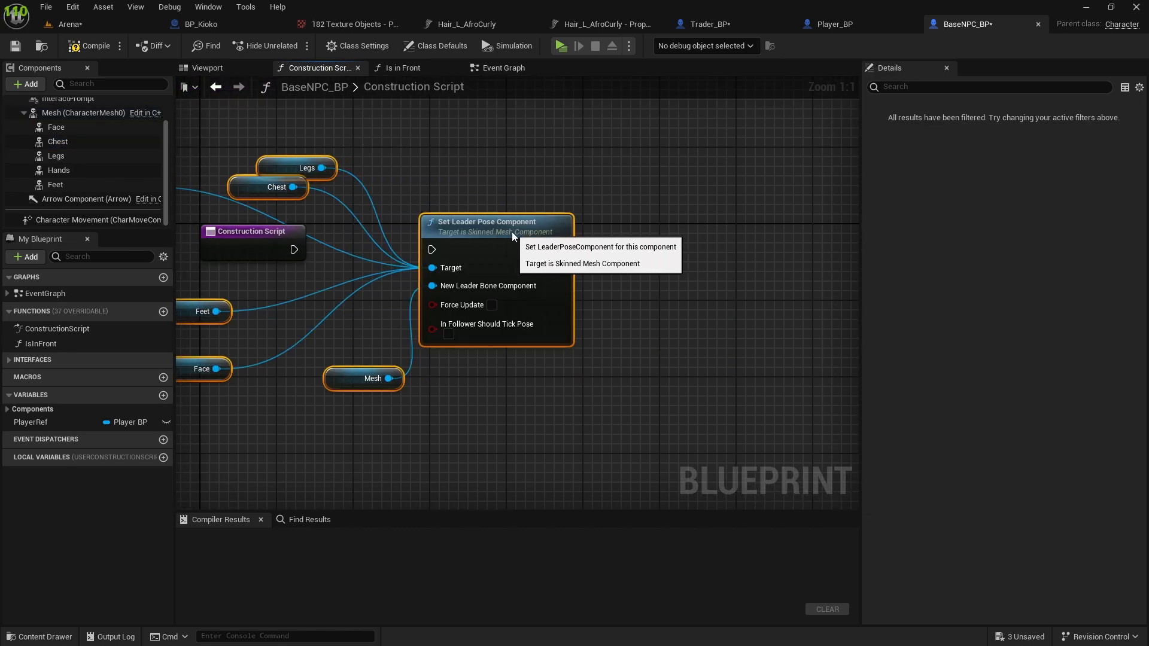
# Connect the Construction Script entry's execution output to the Set Leader Pose Component node.
pyautogui.click(502, 180)
pyautogui.moveTo(502, 179); pyautogui.dragTo(717, 112, button='right')
pyautogui.moveTo(509, 182); pyautogui.dragTo(663, 187)
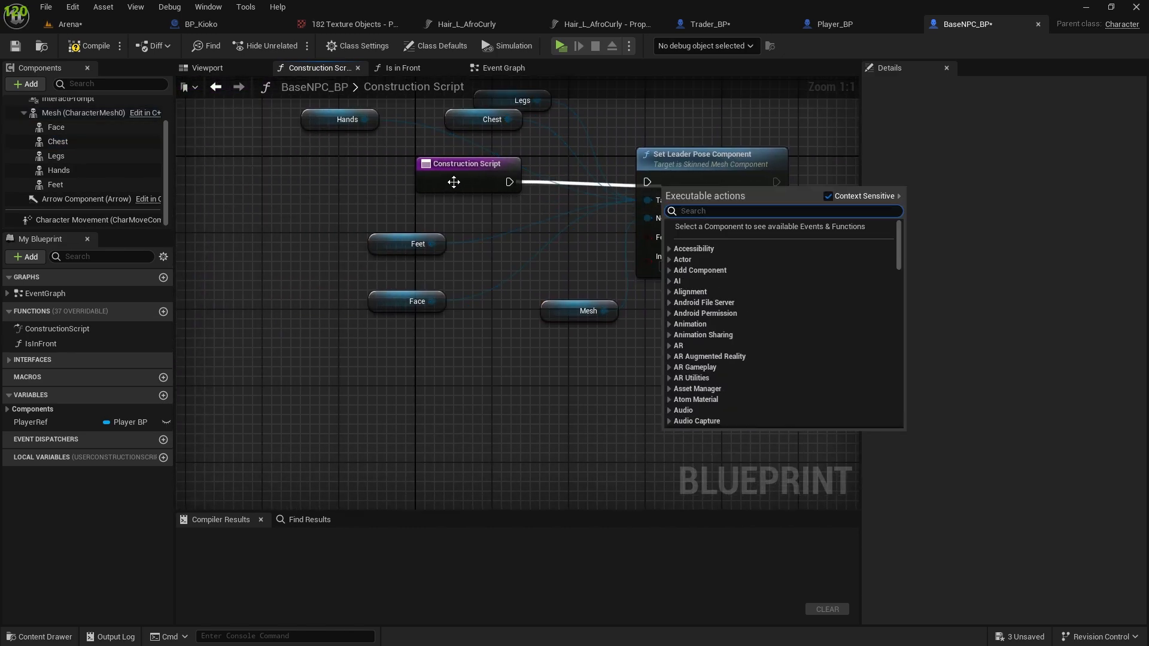
pyautogui.click(565, 279)
pyautogui.moveTo(509, 182); pyautogui.dragTo(676, 185)
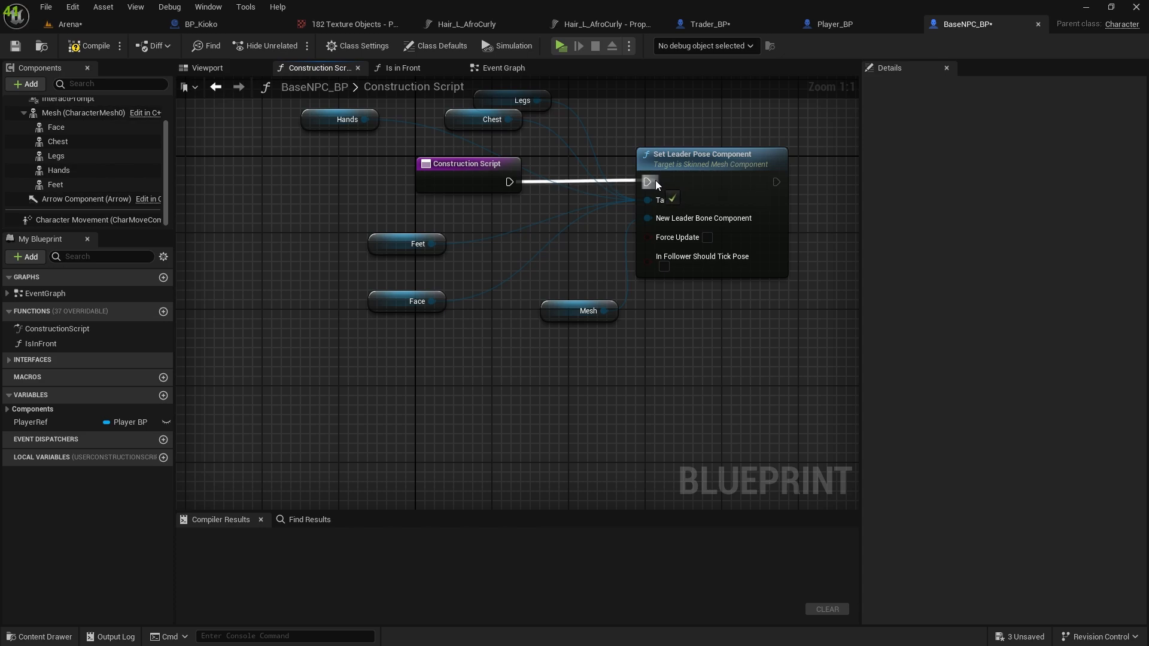
# Connect a new reference to BaseNPC_BP's own Mesh as New Leader Bone Component and delete the pasted Mesh node.
pyautogui.moveTo(84, 112); pyautogui.dragTo(652, 220)
pyautogui.click(570, 311)
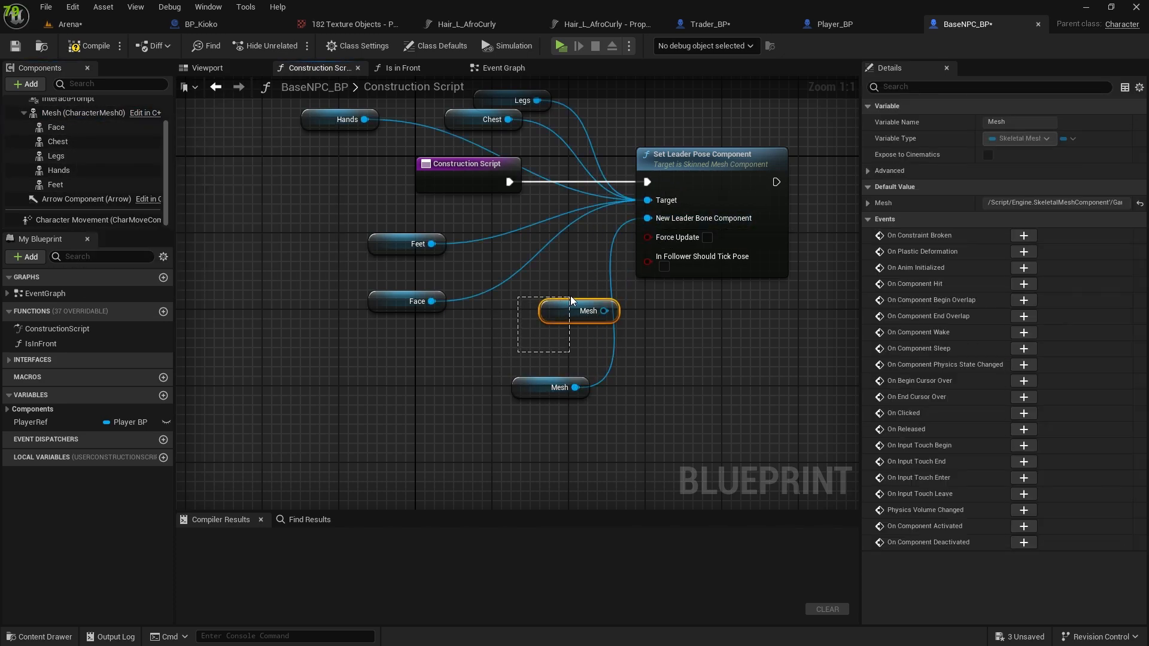
pyautogui.press('Delete')
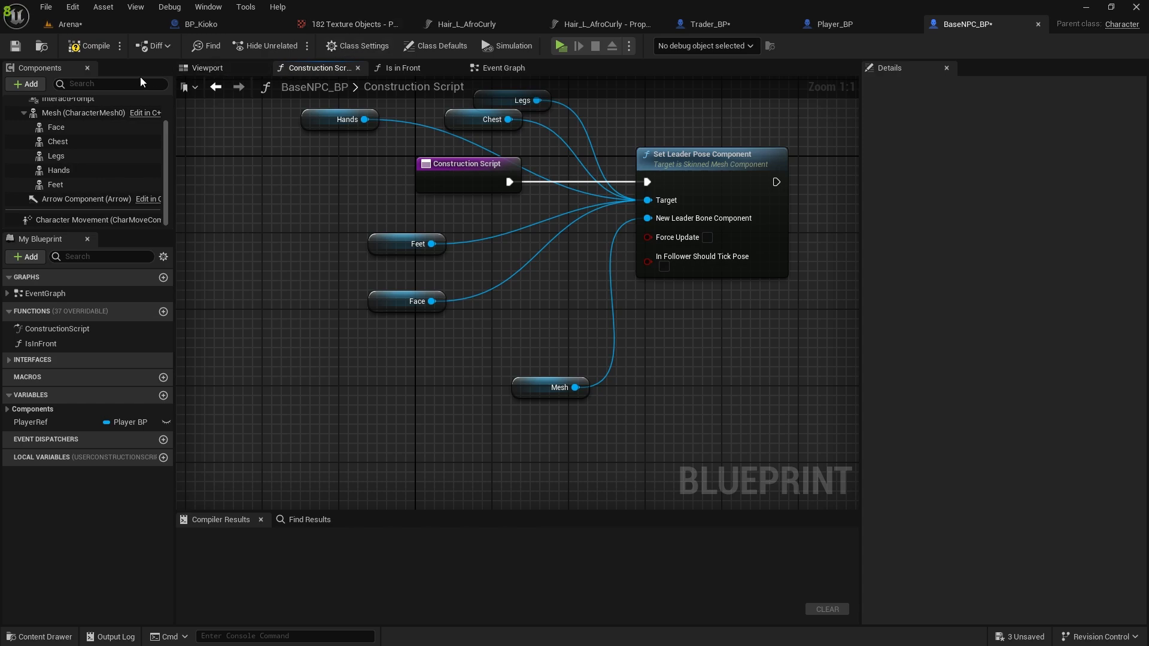
# Reset the Face component's skeletal mesh asset in BaseNPC_BP to None.
pyautogui.click(53, 127)
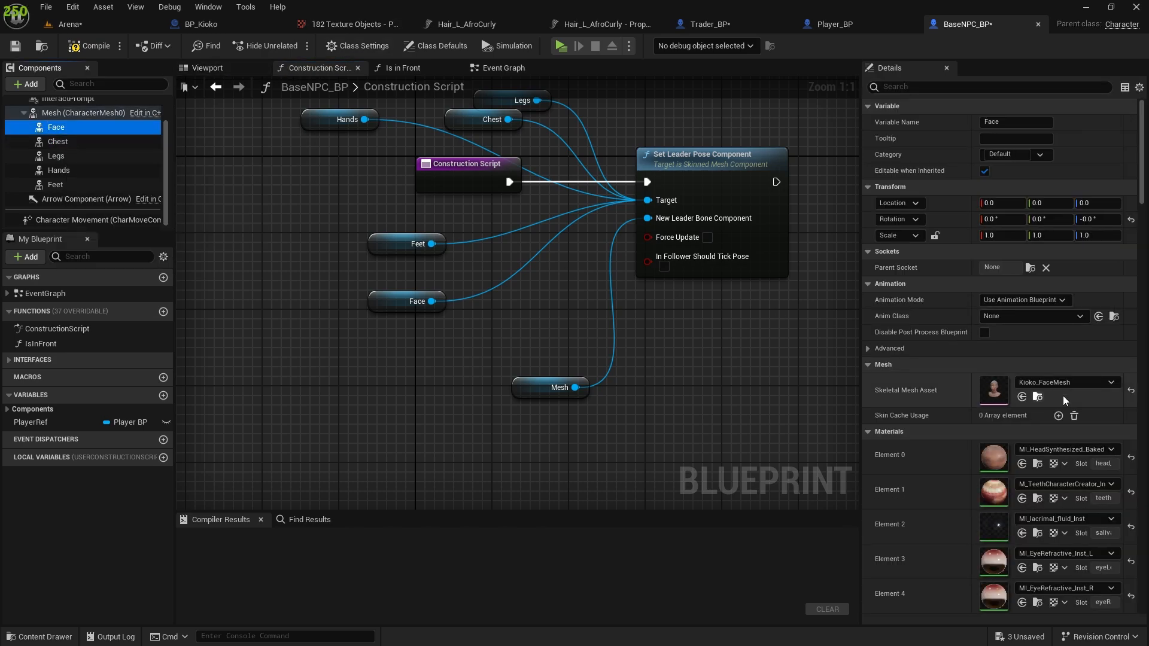
pyautogui.click(1130, 392)
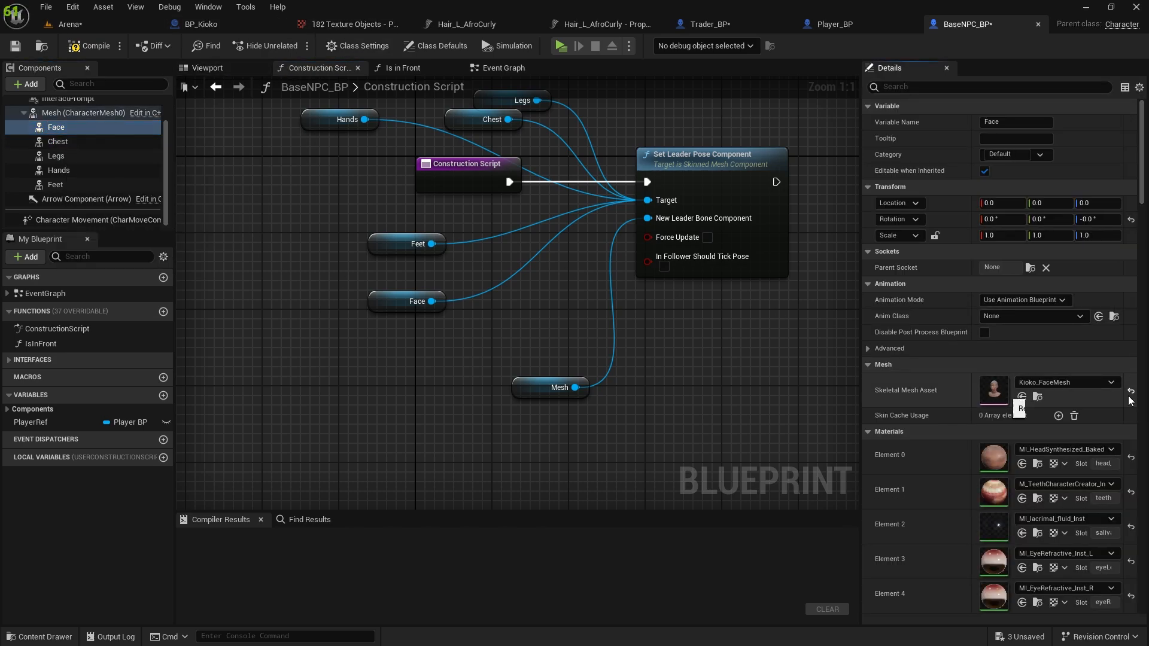
pyautogui.click(58, 142)
# Reset the skeletal mesh of BaseNPC_BP's Mesh component and assign SKM_Manny to it.
pyautogui.click(54, 113)
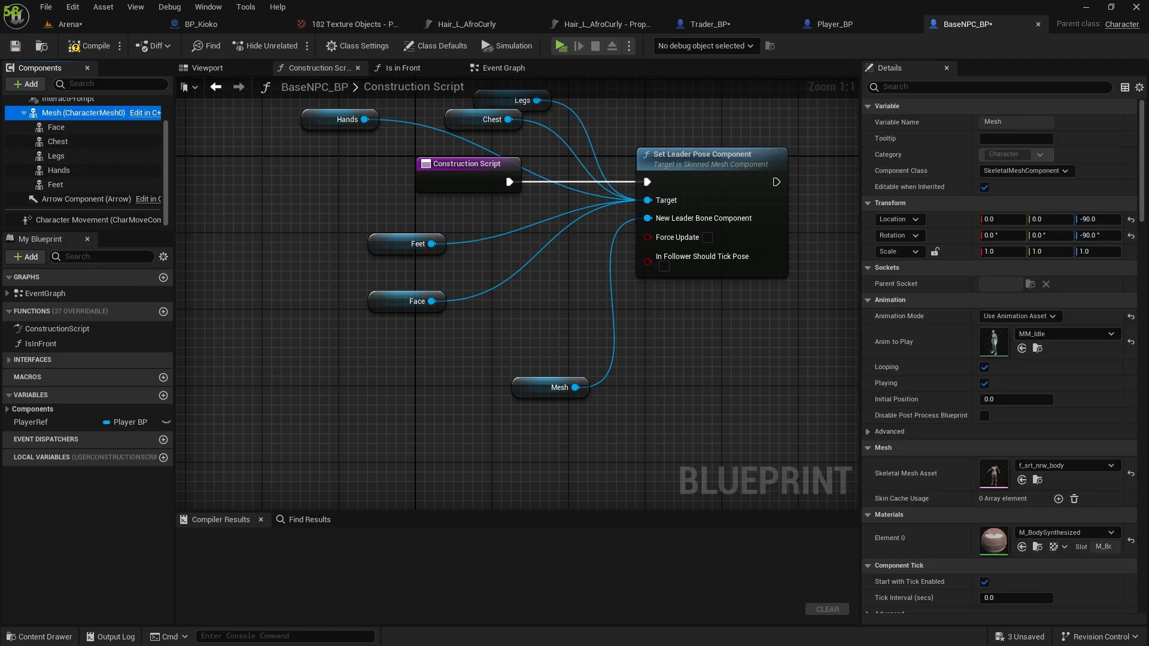
pyautogui.click(1131, 473)
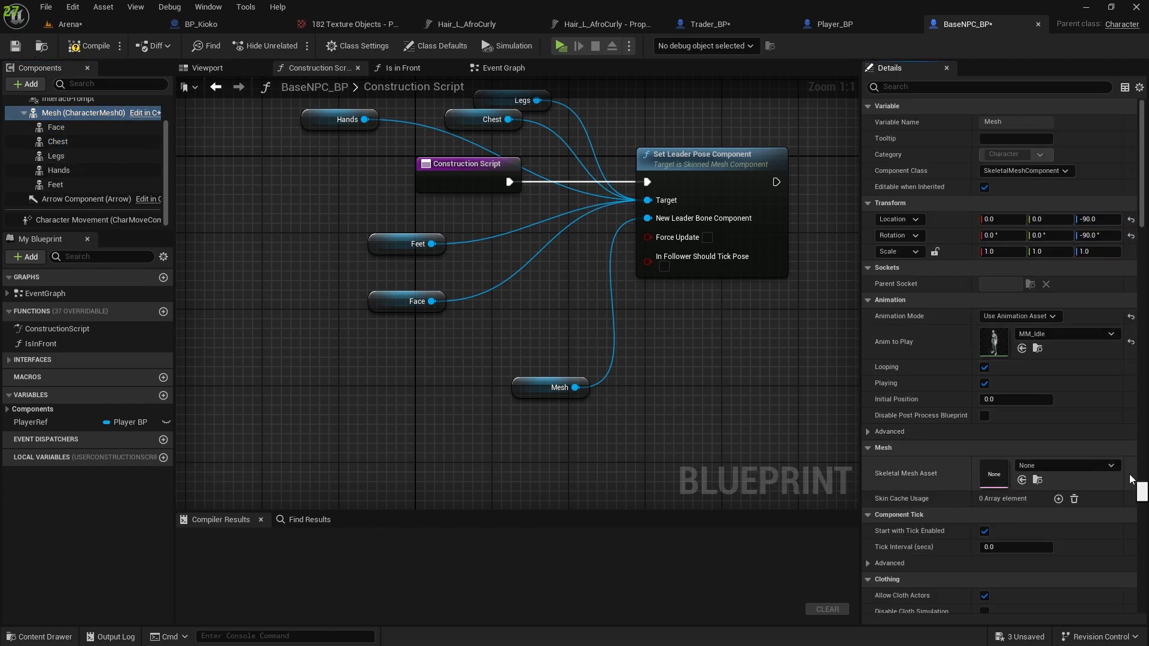
pyautogui.click(1040, 463)
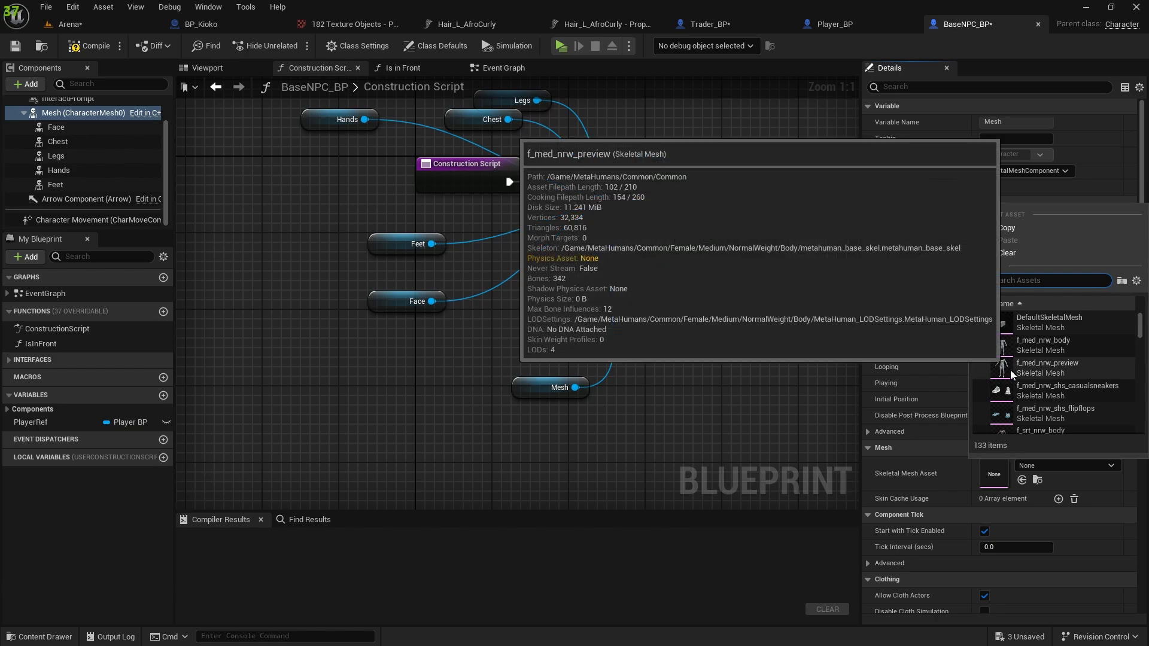
pyautogui.write('skm')
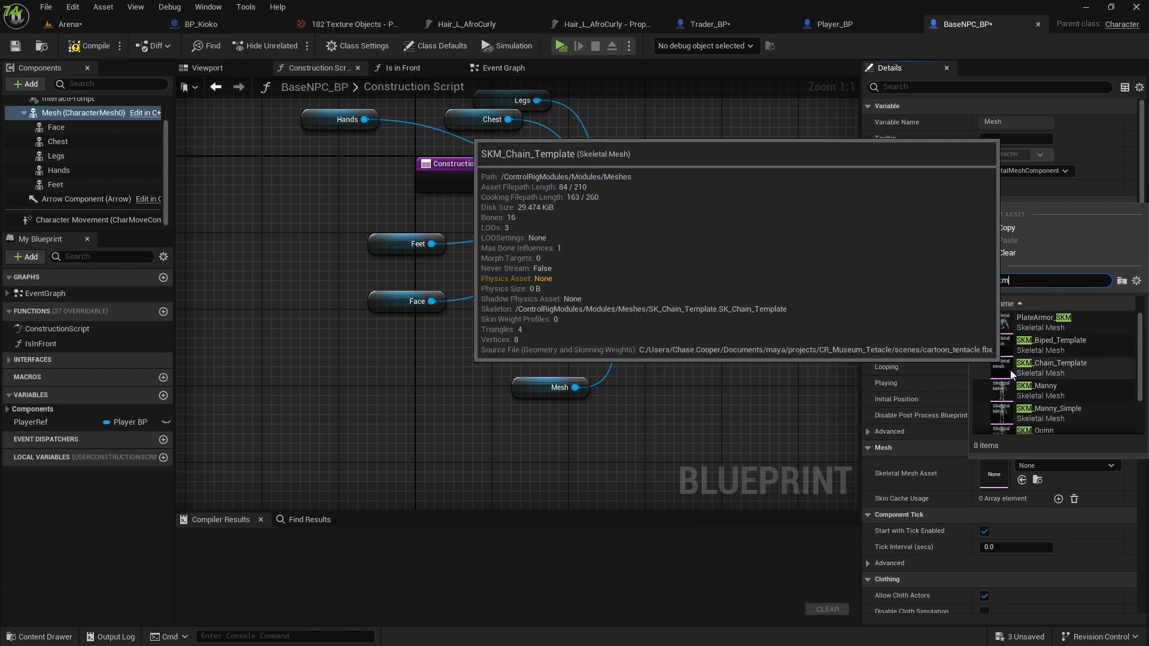
pyautogui.click(1007, 370)
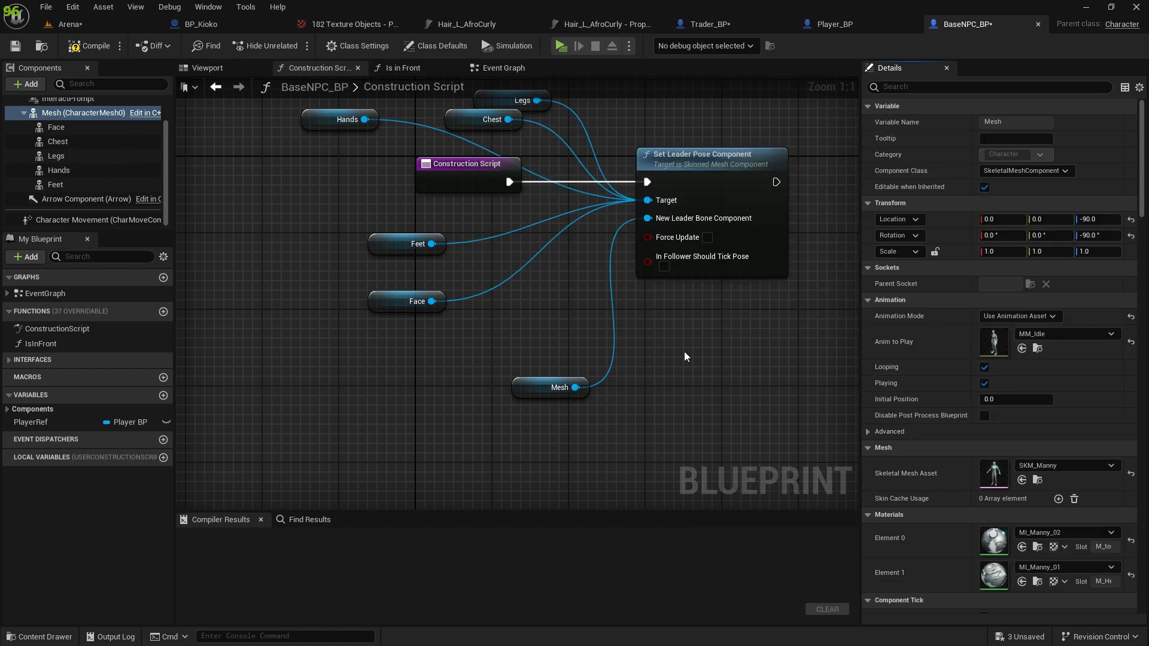
# In Trader_BP, display the character preview and assign the f_srt_nrw_body skeletal mesh to the Mesh component.
pyautogui.click(727, 24)
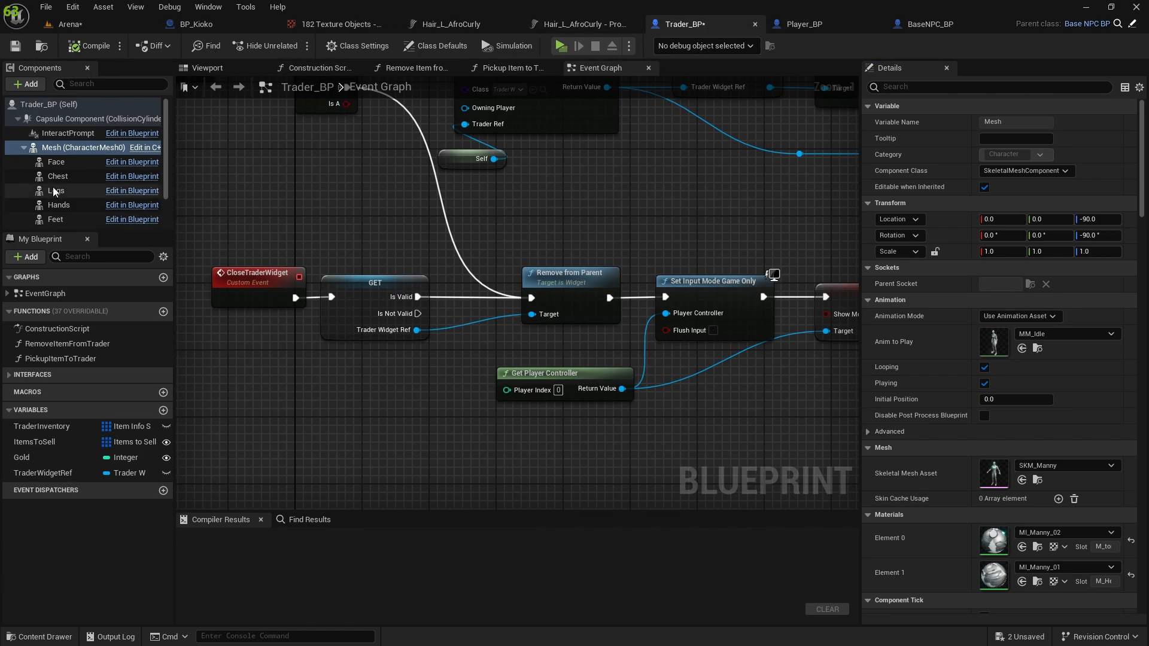
pyautogui.click(220, 73)
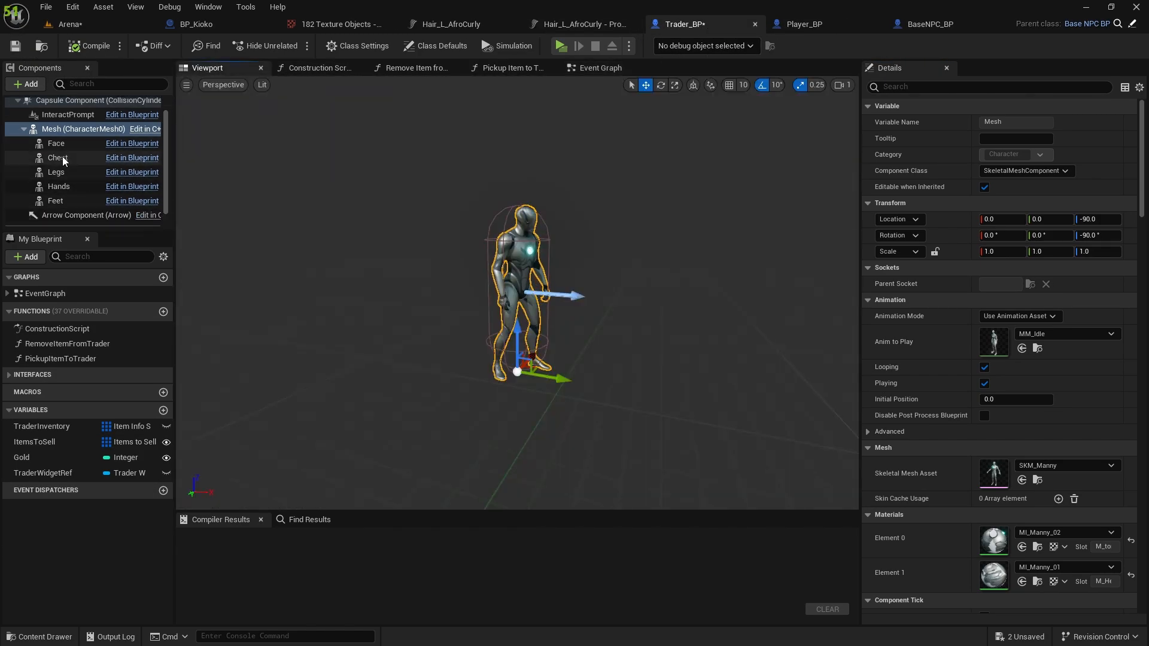
pyautogui.scroll(-2, 1047, 355)
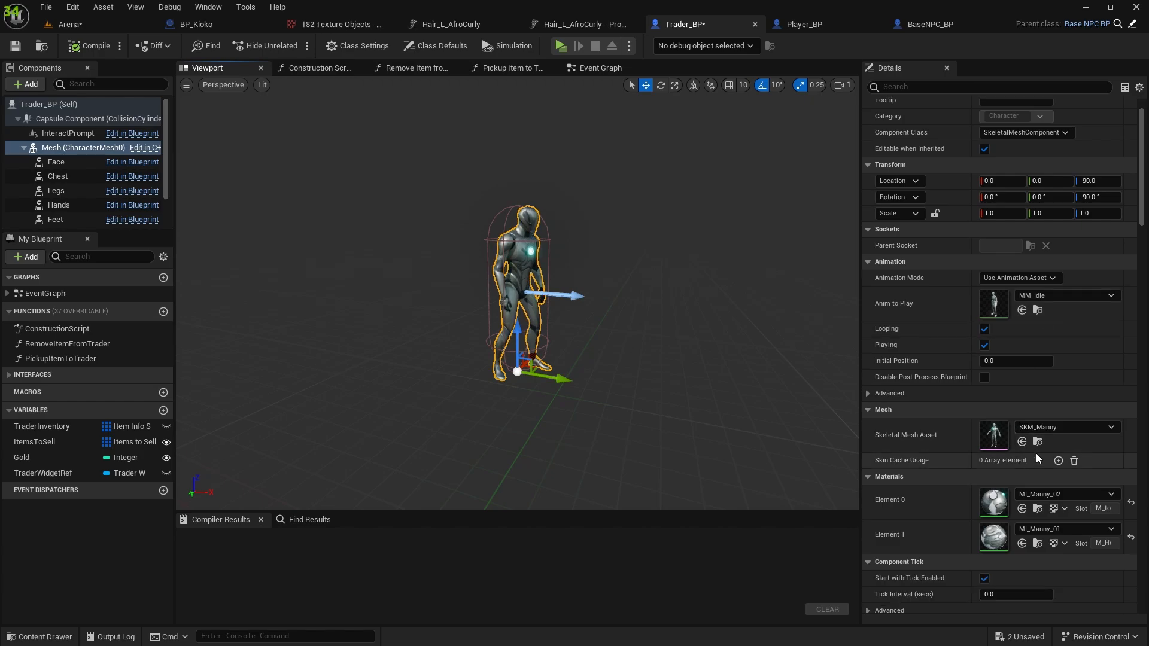
pyautogui.click(1057, 427)
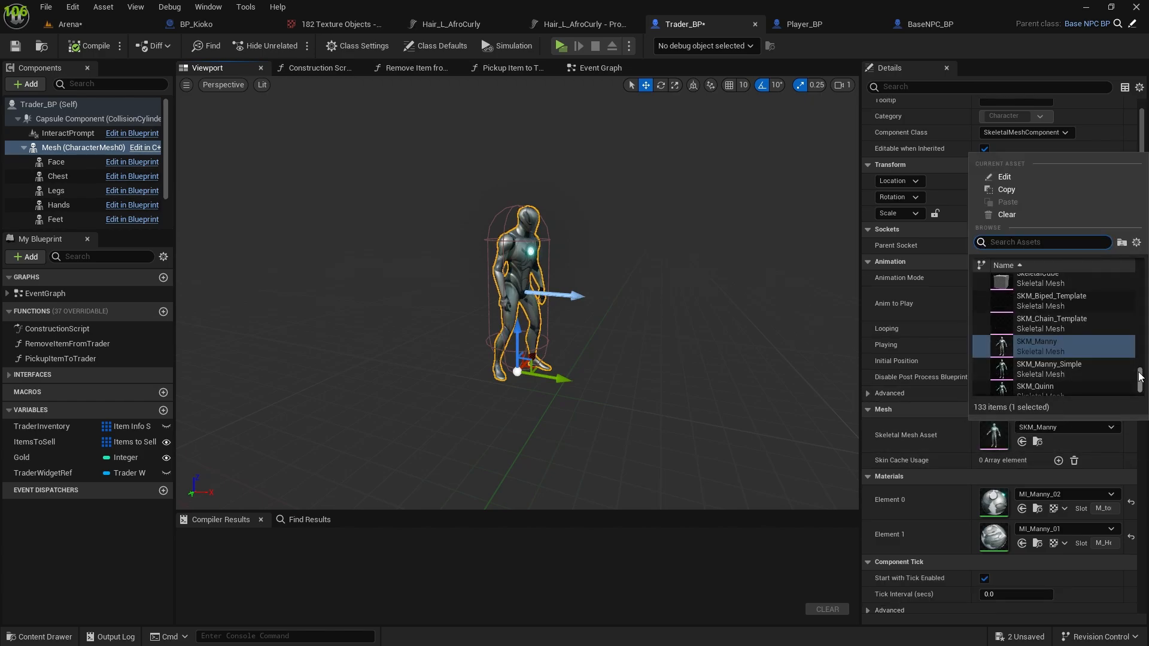
pyautogui.moveTo(1140, 381); pyautogui.dragTo(1143, 273)
pyautogui.scroll(-2, 1053, 335)
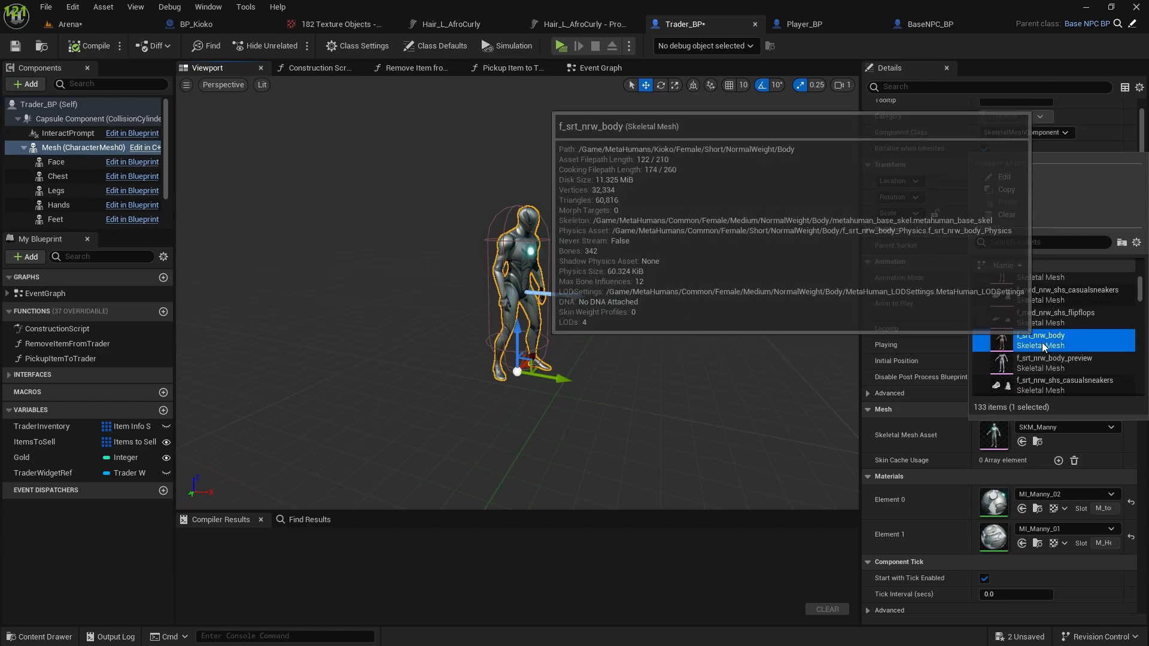
pyautogui.click(1045, 341)
# Assign the Kioko_FaceMesh skeletal mesh to the Face component of Trader_BP and look at the head in the preview.
pyautogui.scroll(-1, 61, 179)
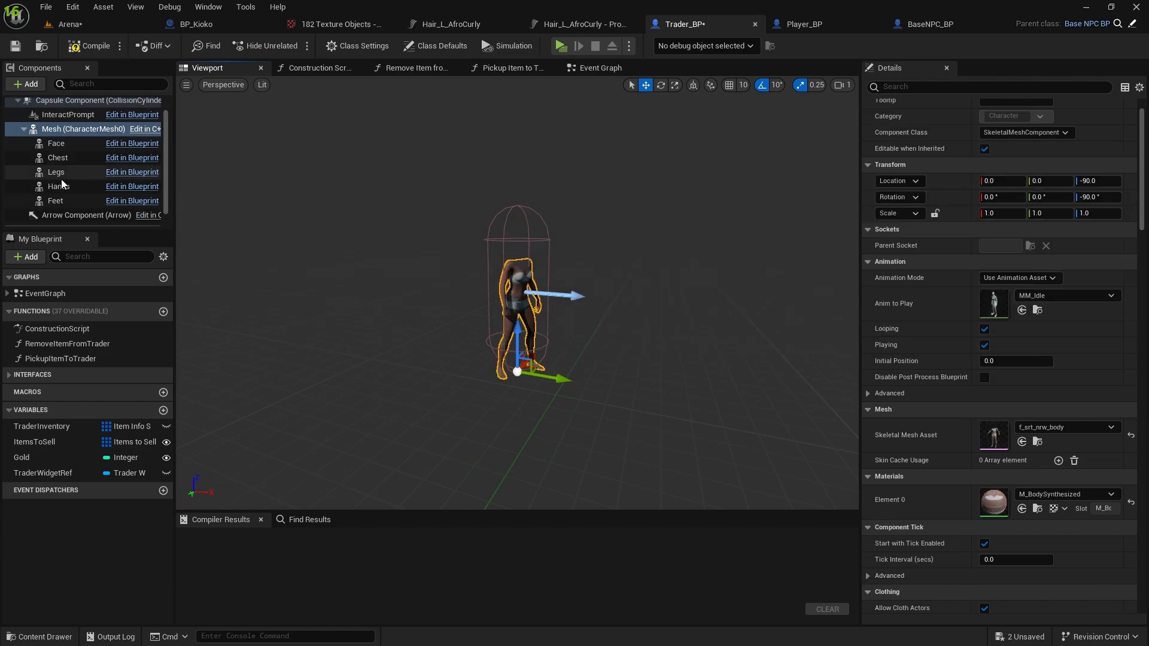
pyautogui.click(57, 149)
pyautogui.click(1076, 344)
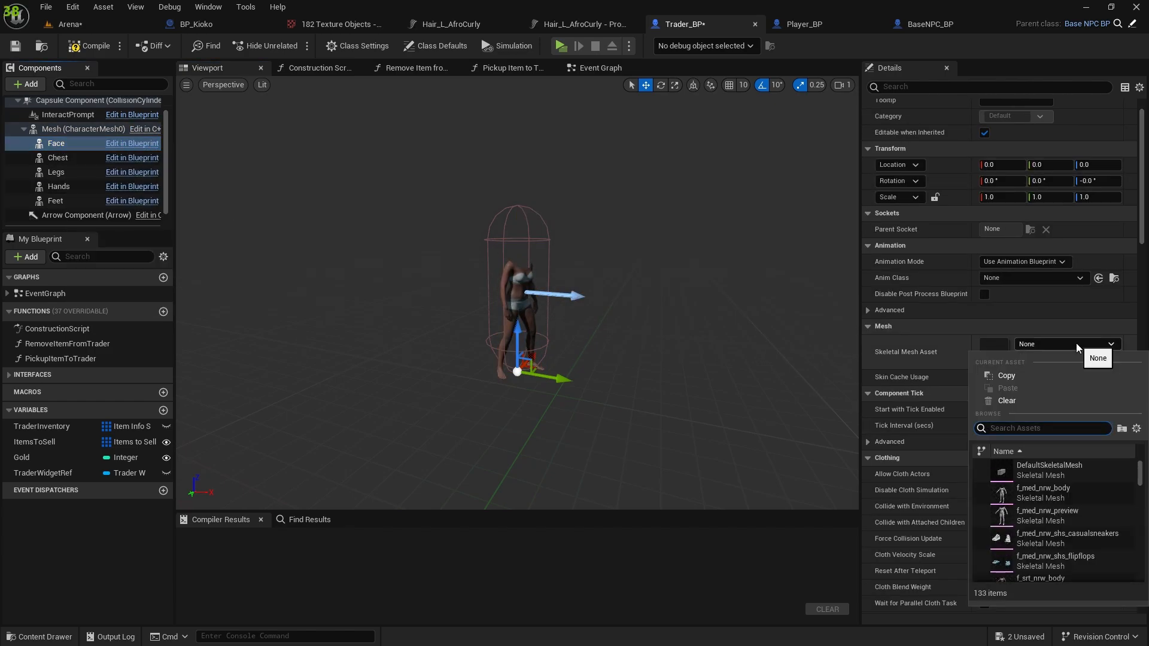
pyautogui.scroll(-4, 1036, 510)
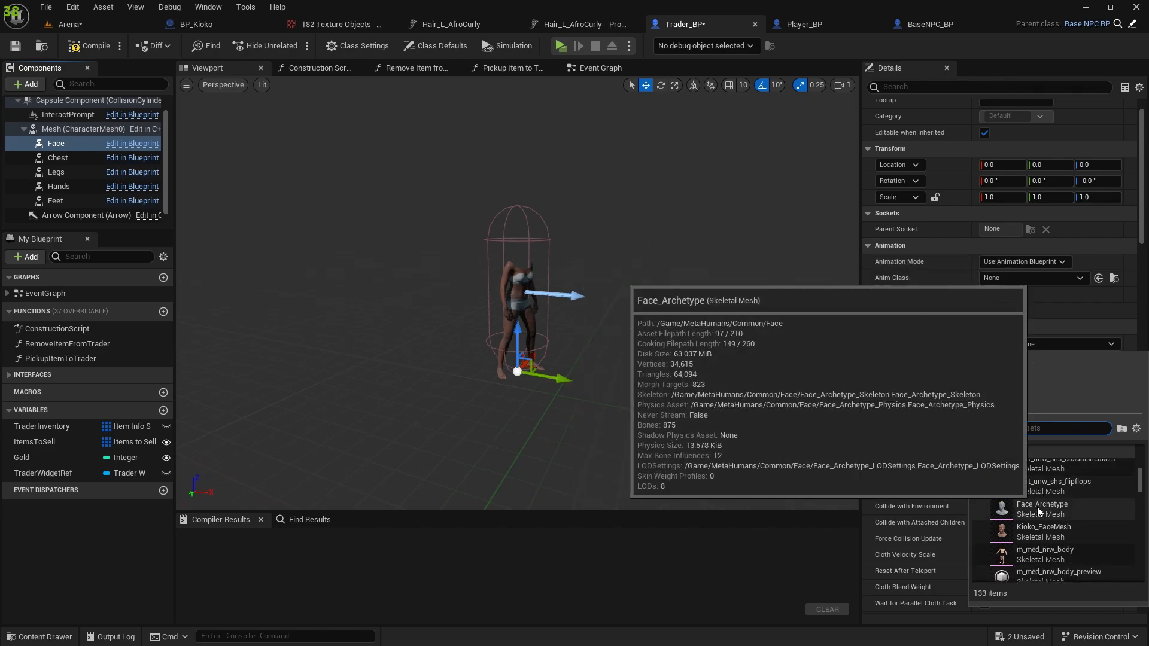
pyautogui.click(1029, 532)
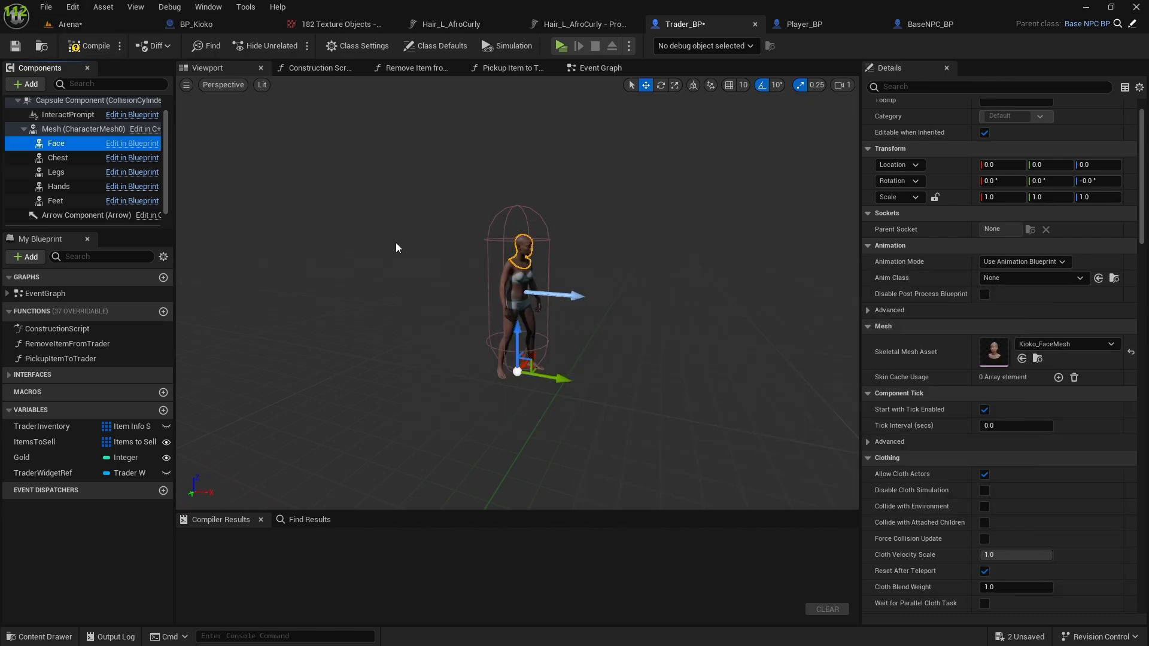
pyautogui.scroll(6, 392, 239)
pyautogui.scroll(-2, 380, 228)
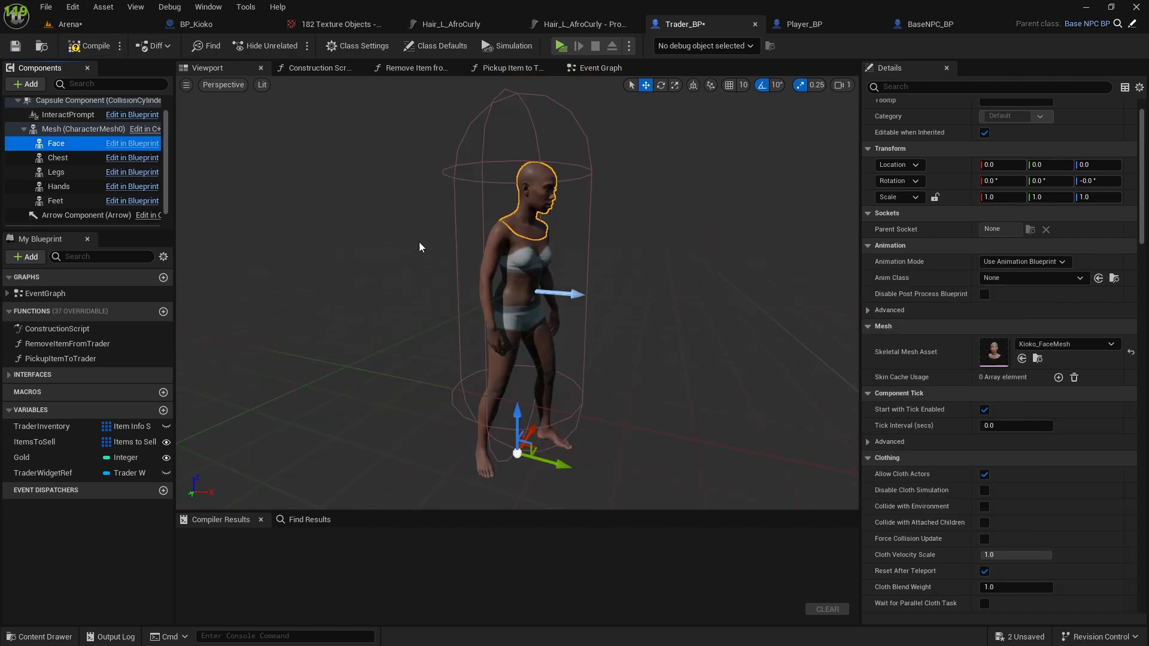
# Compile and save Trader_BP, keeping its character preview displayed.
pyautogui.click(77, 53)
pyautogui.click(15, 46)
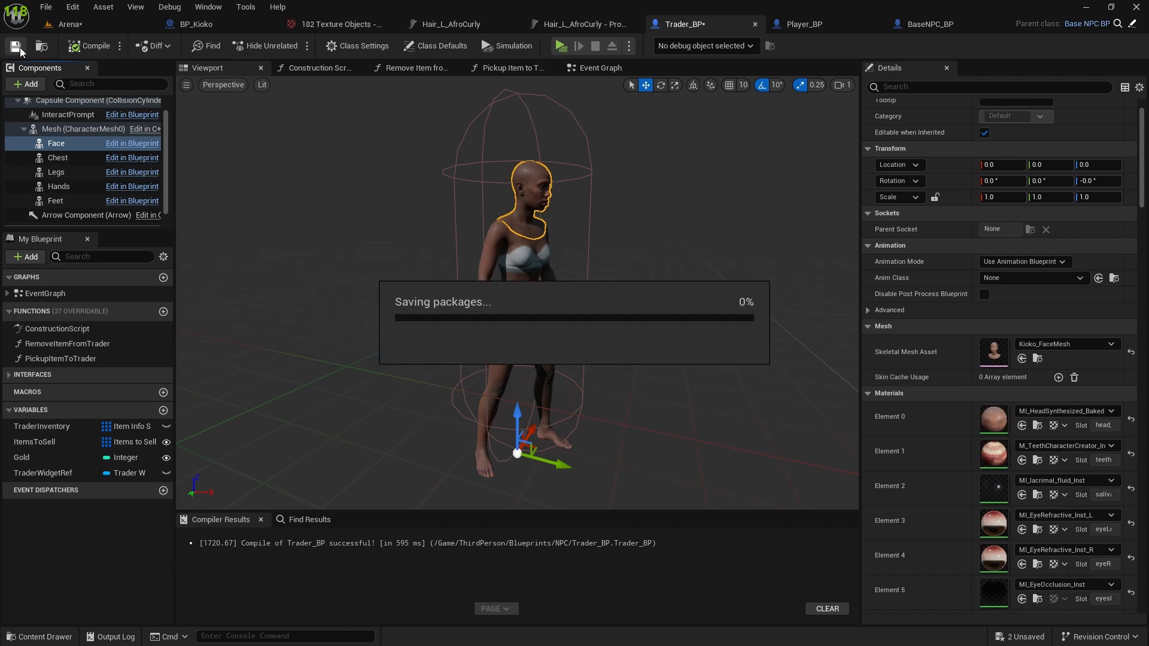
pyautogui.click(310, 67)
pyautogui.click(226, 67)
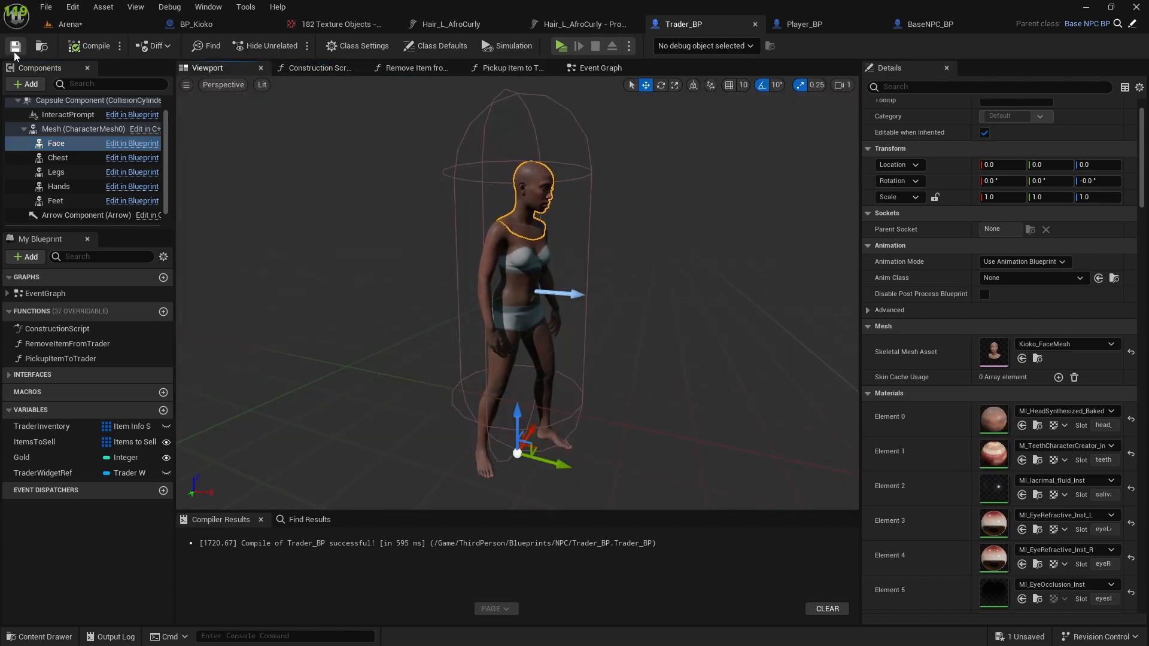
# Start a play session of the Arena level and run the player around the white counter to view the traders.
pyautogui.click(82, 27)
pyautogui.moveTo(421, 99)
pyautogui.mouseDown(button='right')
pyautogui.moveTo(469, 120)
pyautogui.moveTo(392, 93)
pyautogui.moveTo(422, 99)
pyautogui.mouseUp(button='right')
pyautogui.click(293, 45)
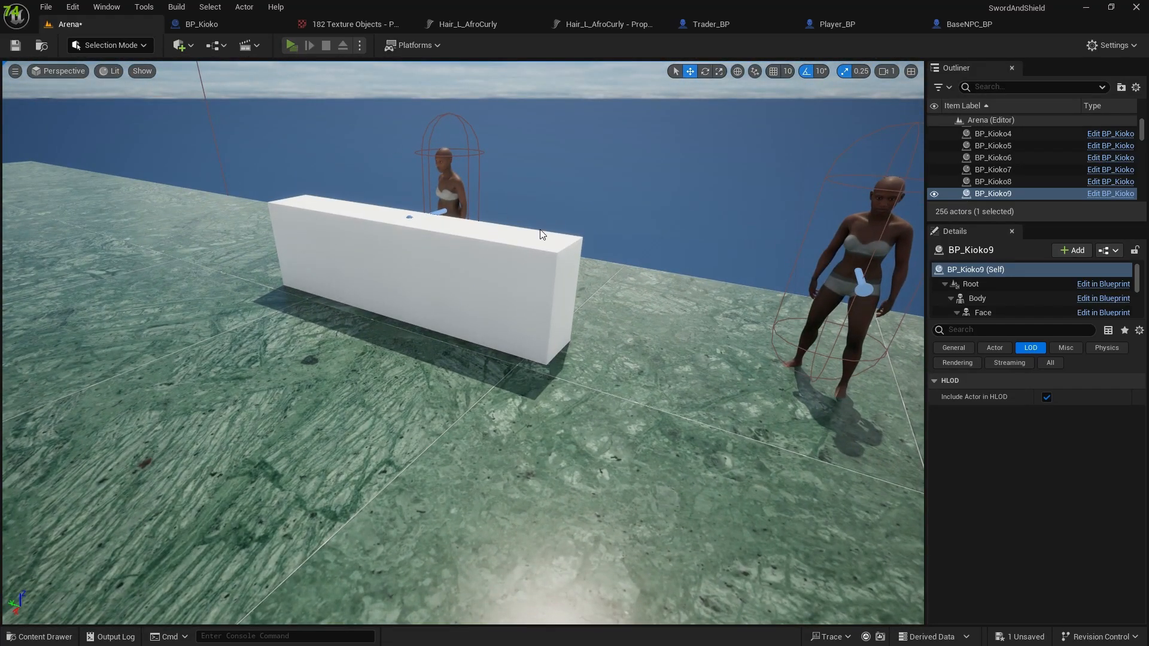
pyautogui.press('w')
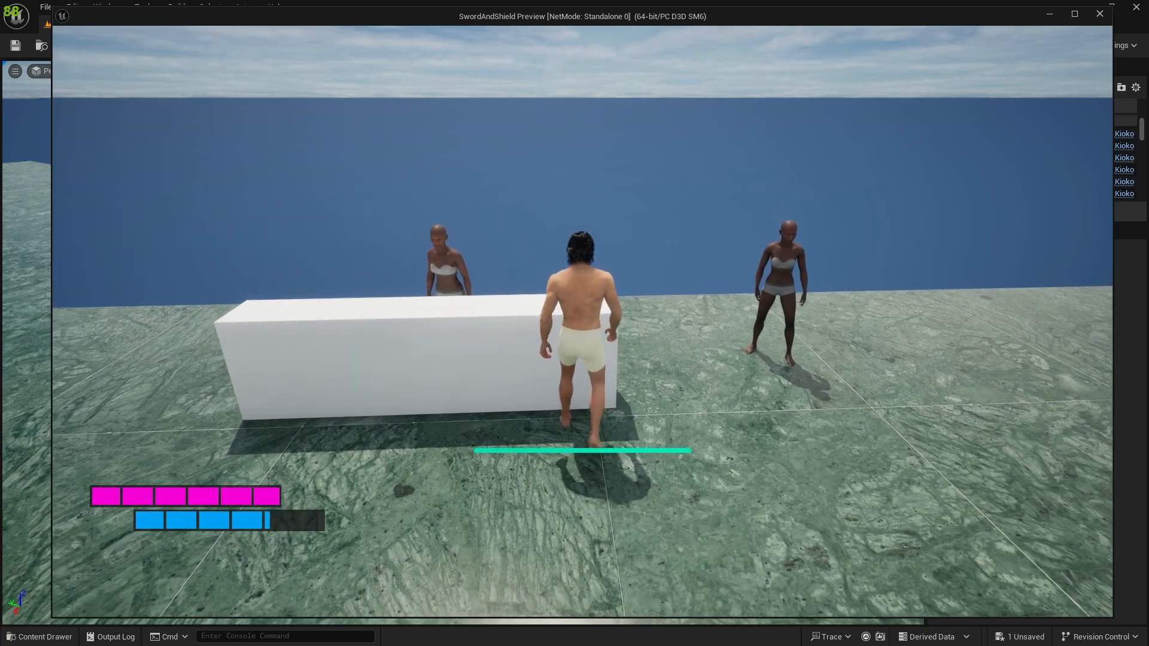
pyautogui.press('s')
pyautogui.press('w')
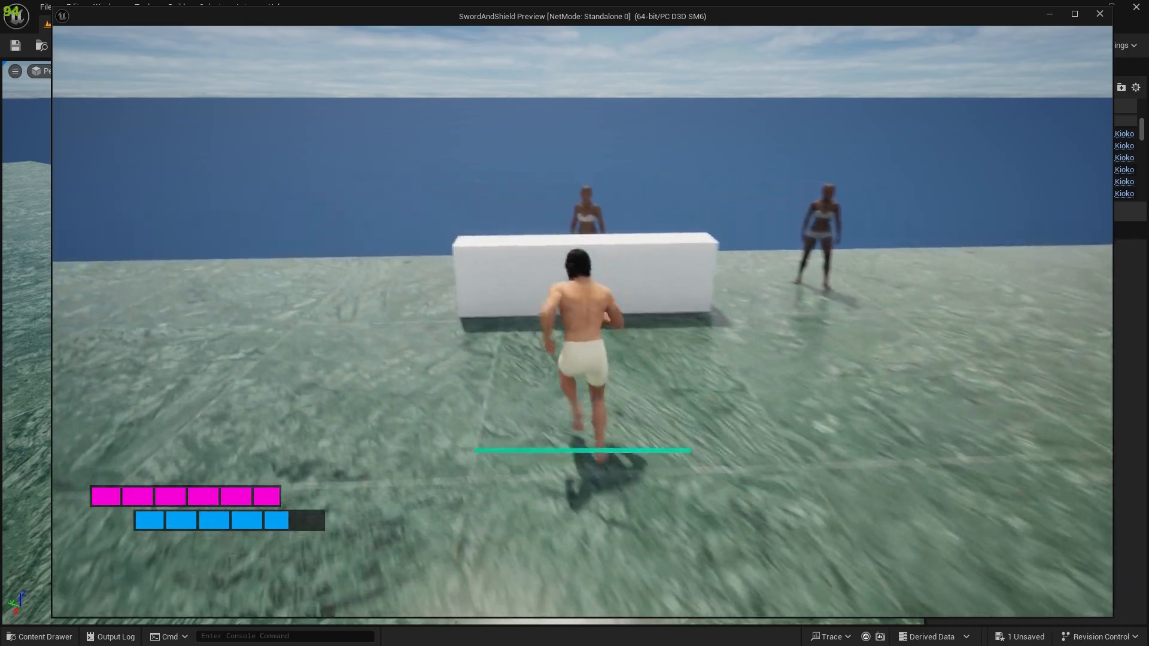
pyautogui.press('d')
pyautogui.press('a')
pyautogui.press('w')
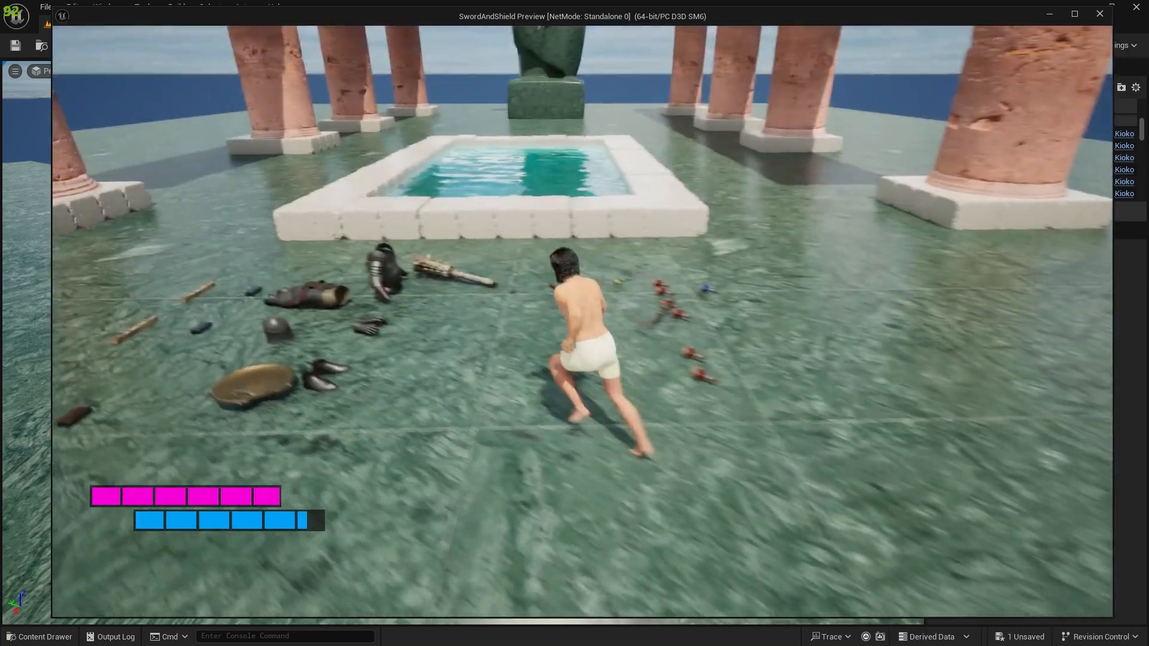
# Loot the plate armor pieces, the weapons and a Health Potion from the arena floor during the play session.
pyautogui.press('e')
pyautogui.press('e')
pyautogui.press('e')
pyautogui.press('e')
pyautogui.press('e')
pyautogui.press('w')
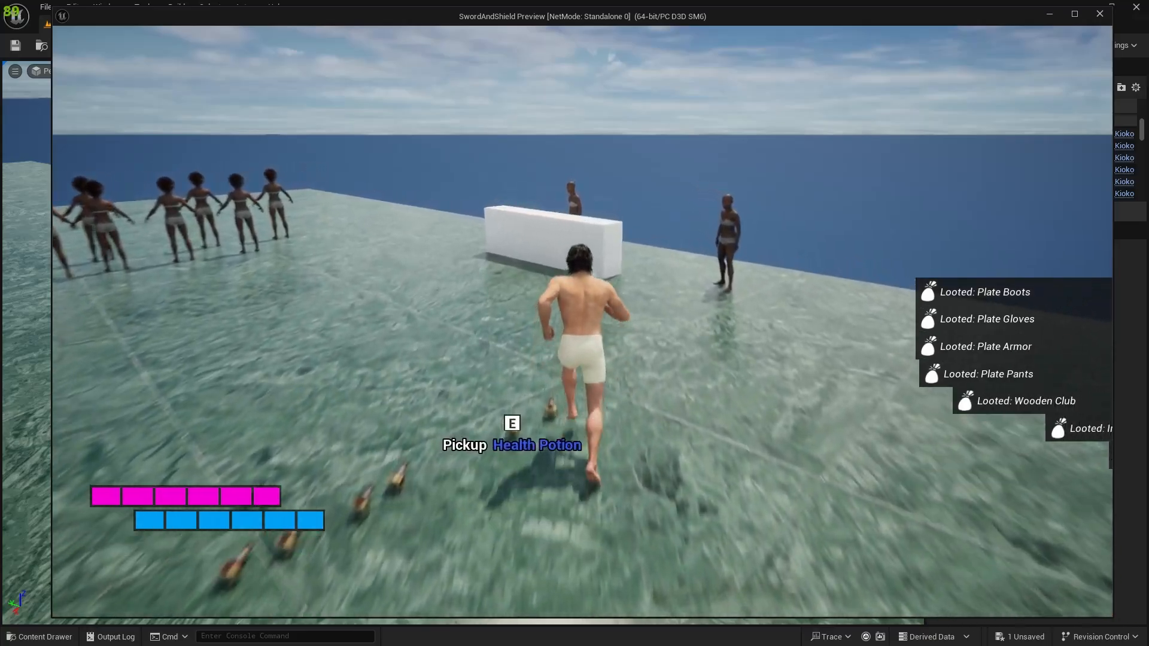
pyautogui.press('e')
pyautogui.press('e')
pyautogui.press('e')
pyautogui.press('w')
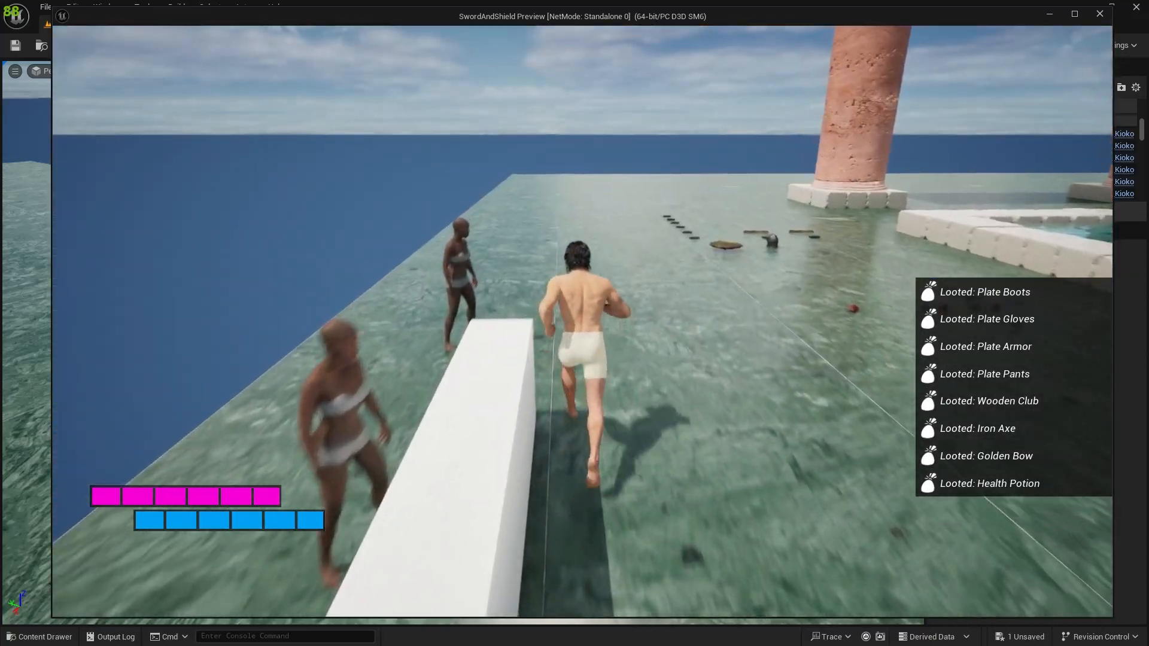
# Approach both traders in the play session to check their looks and Trade prompts, and end the session.
pyautogui.press('w')
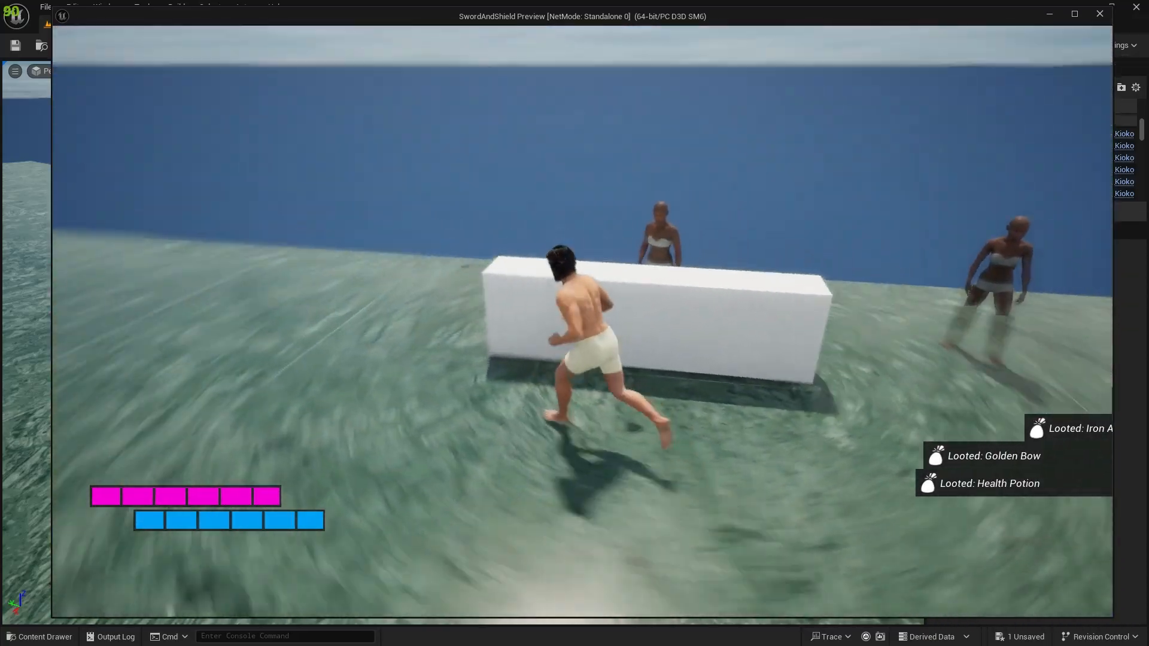
pyautogui.press('w')
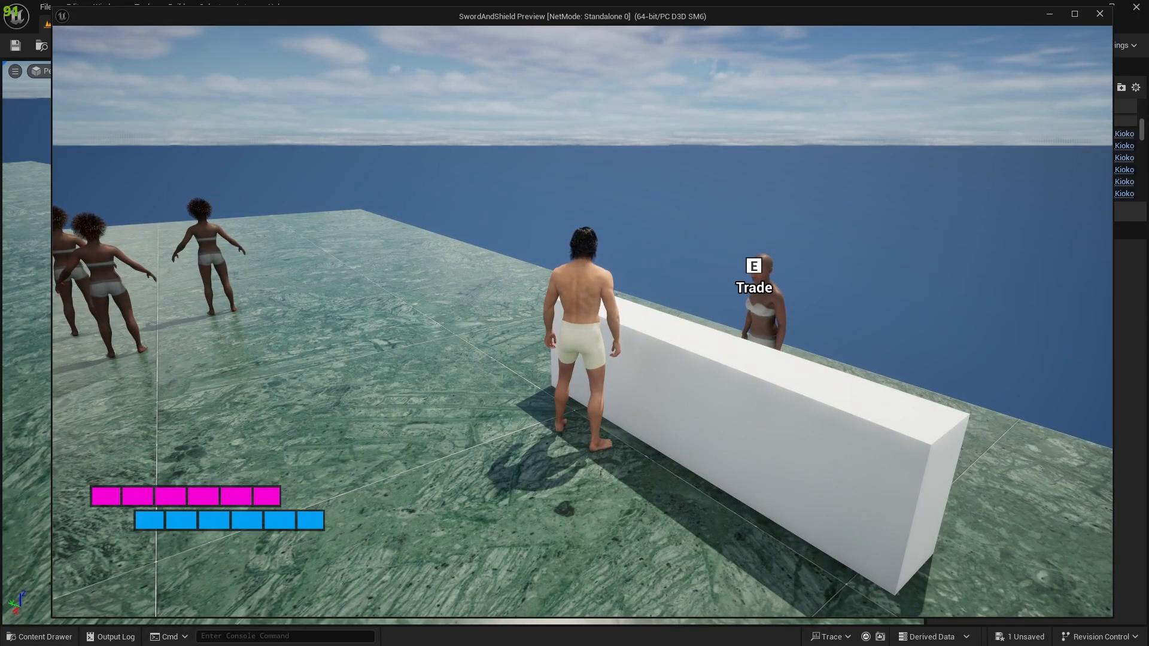
pyautogui.press('w')
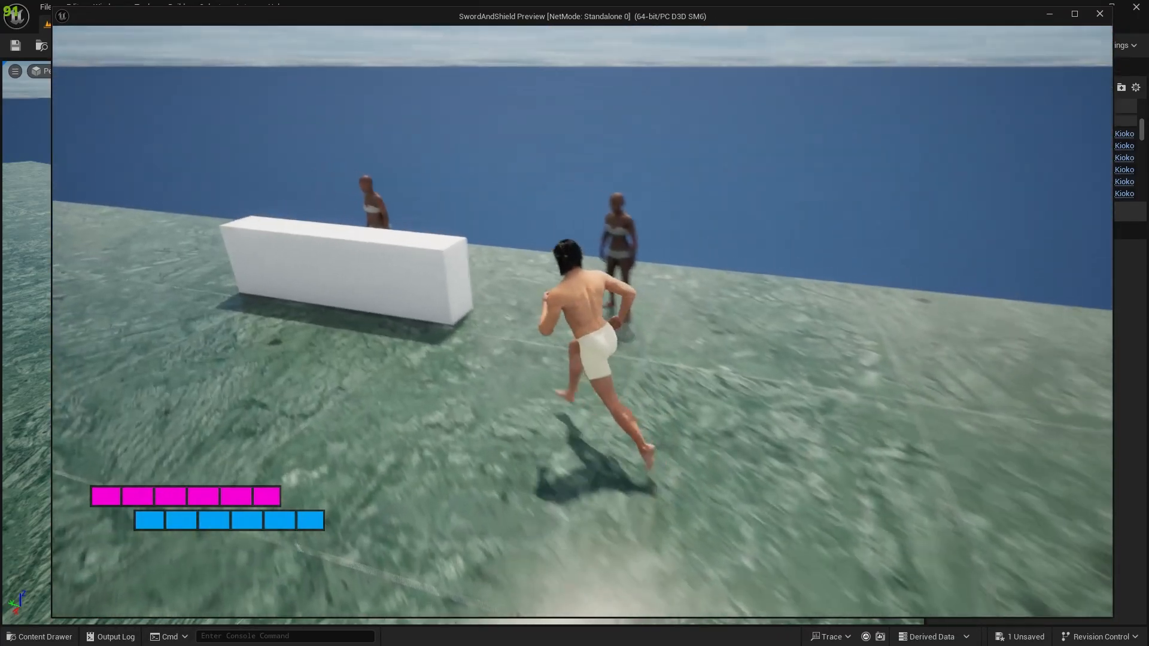
pyautogui.press('w')
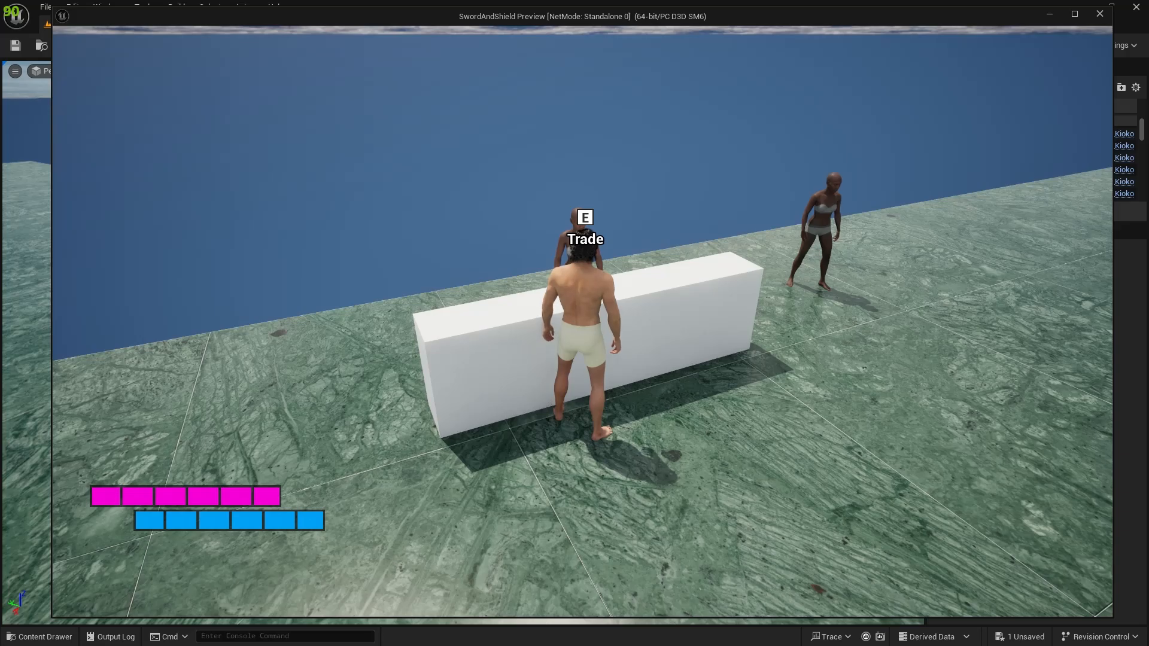
pyautogui.press('w')
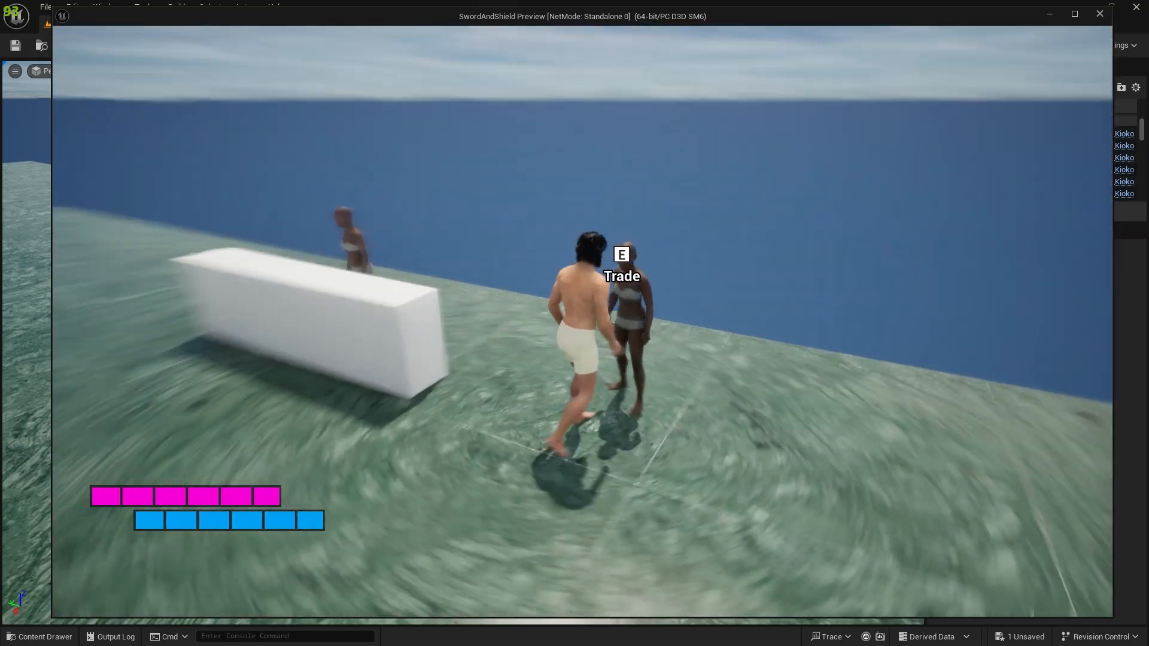
pyautogui.press('Escape')
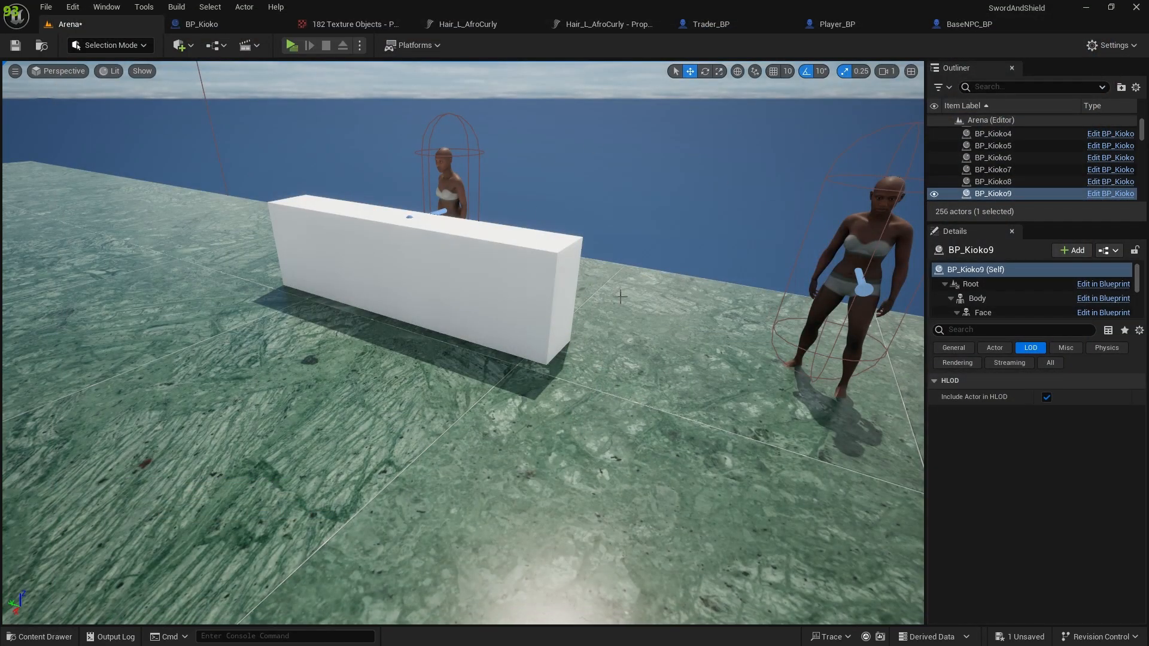
# Select the Trader_BP2 actor standing in the open beside the white counter in the Arena level.
pyautogui.scroll(-3, 633, 297)
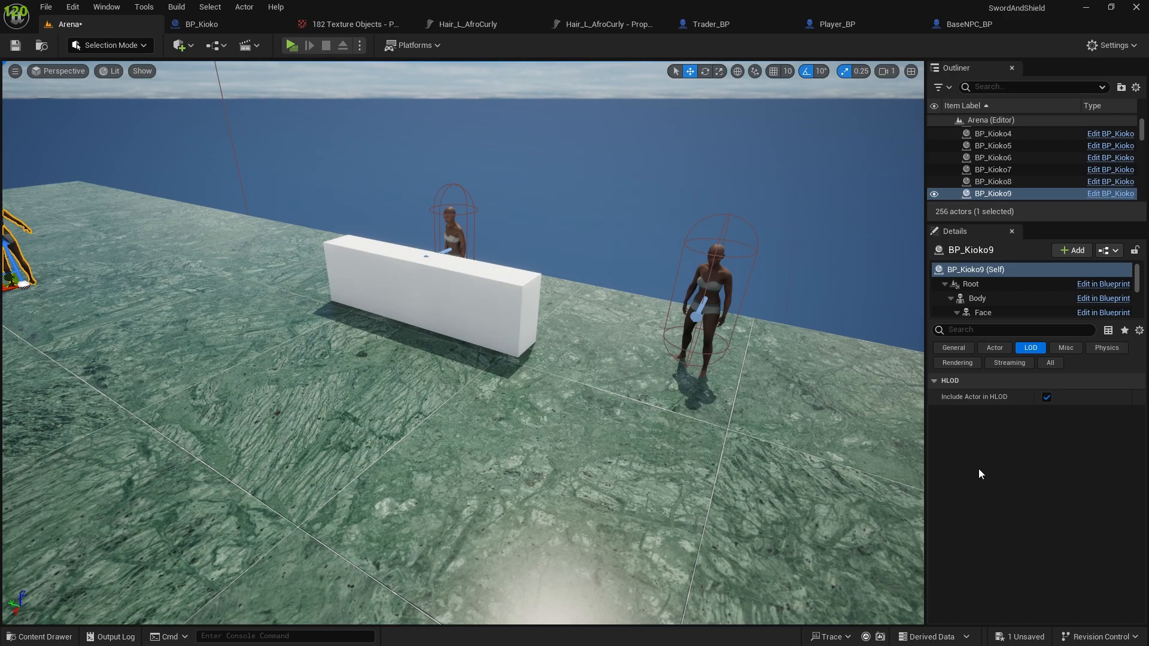
pyautogui.moveTo(705, 268); pyautogui.dragTo(725, 279)
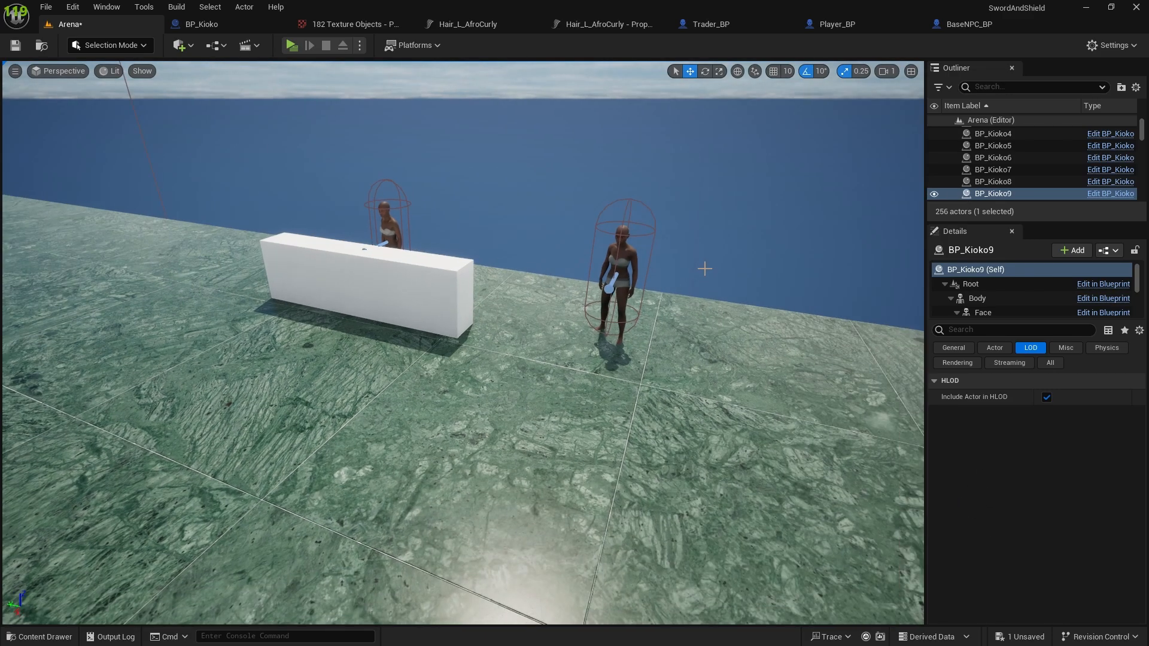
pyautogui.click(619, 282)
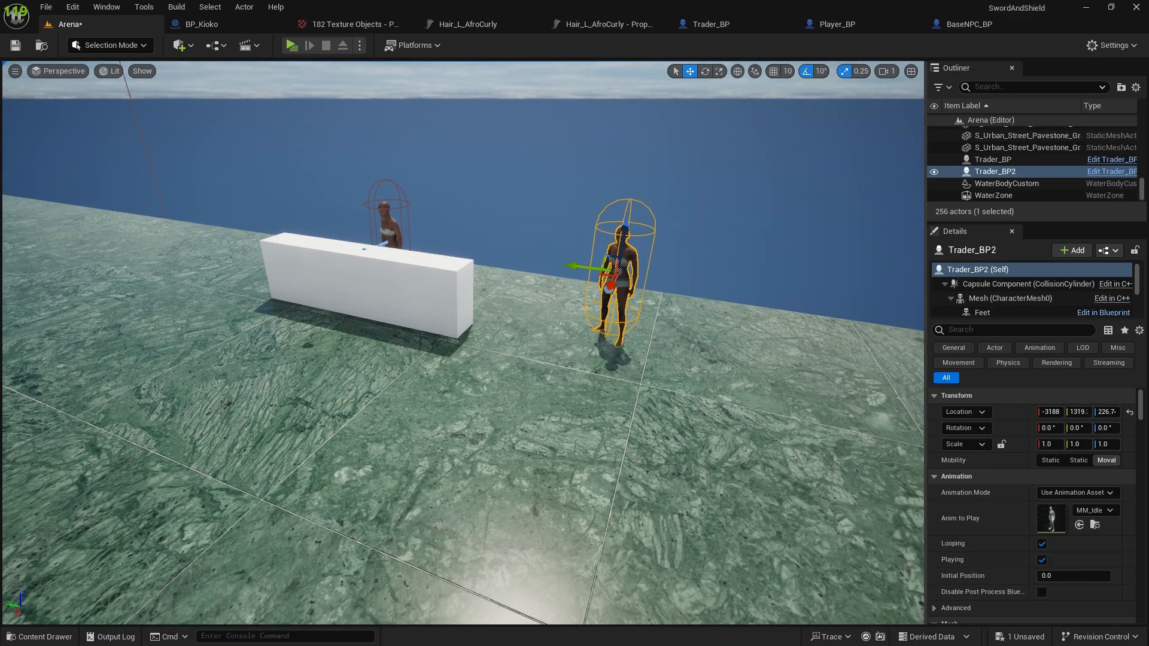